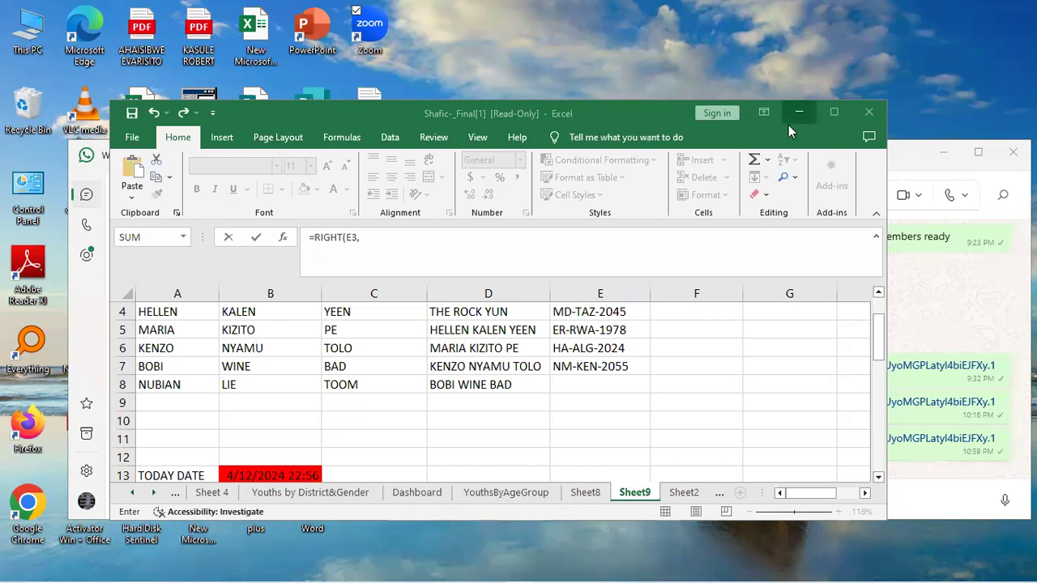
Step: Maximize the workbook window and complete the first Year of Birth formula in F3 as =RIGHT(E3,4)
click(834, 112)
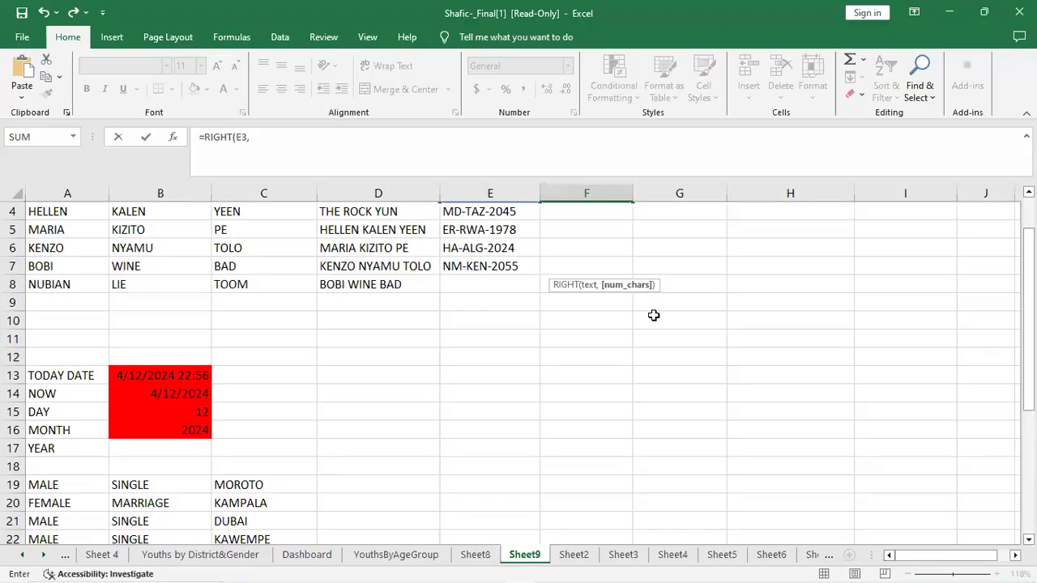
scroll(425, 322, up, 1)
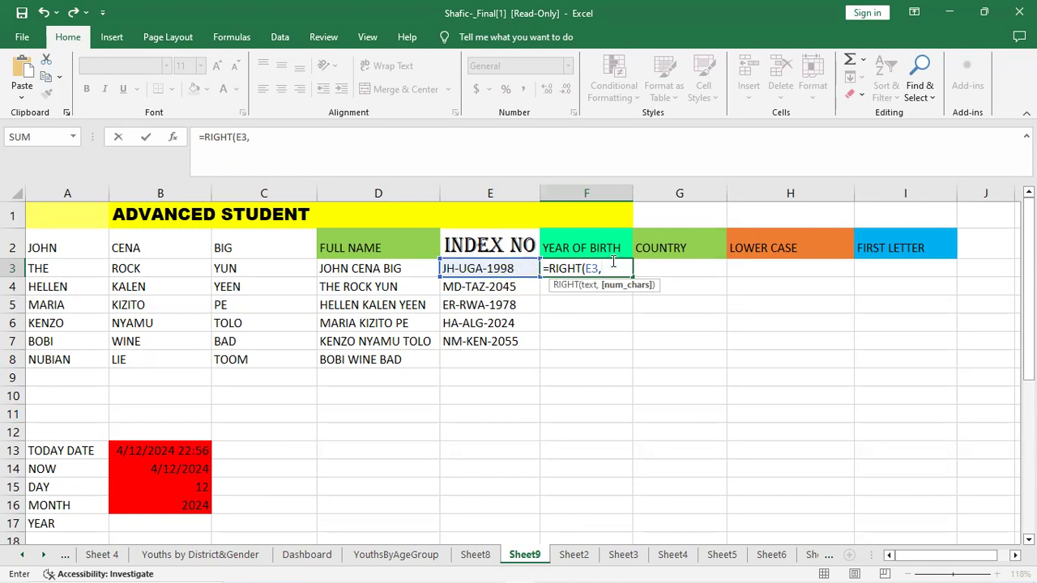
text(4)
text())
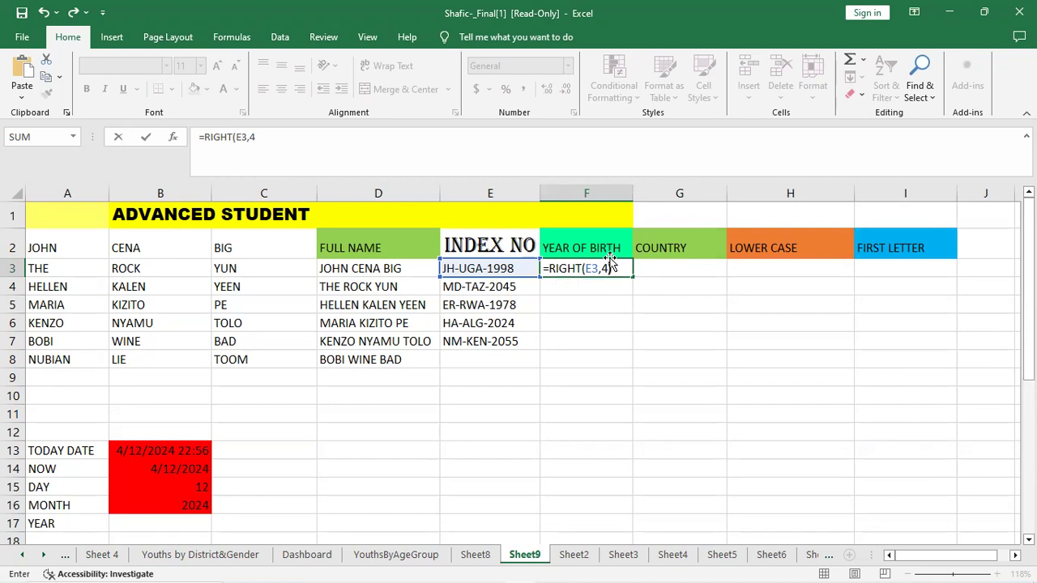
key(Return)
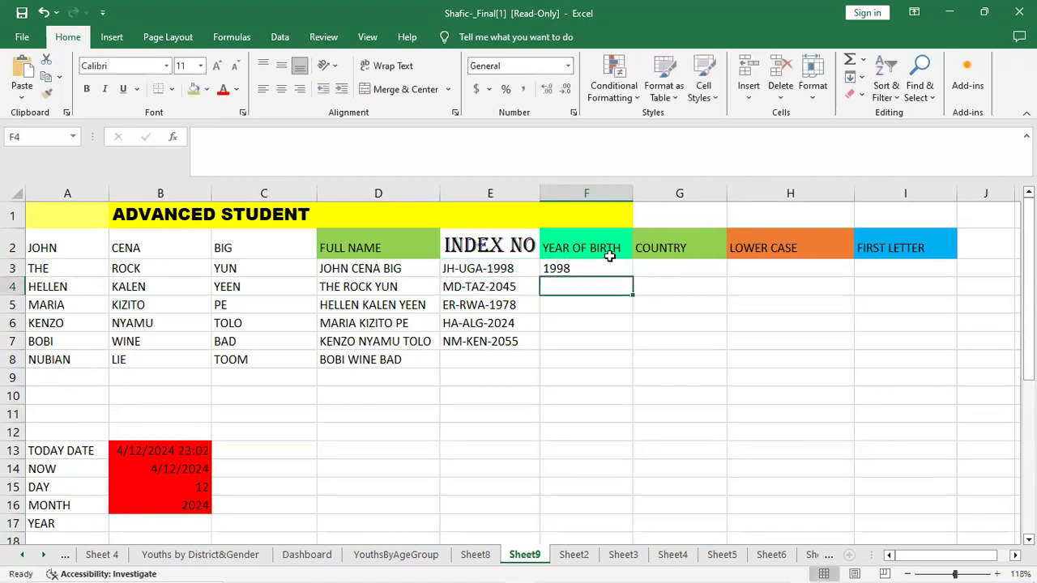
Step: Fill the Year of Birth formula from F3 down to F7
click(596, 270)
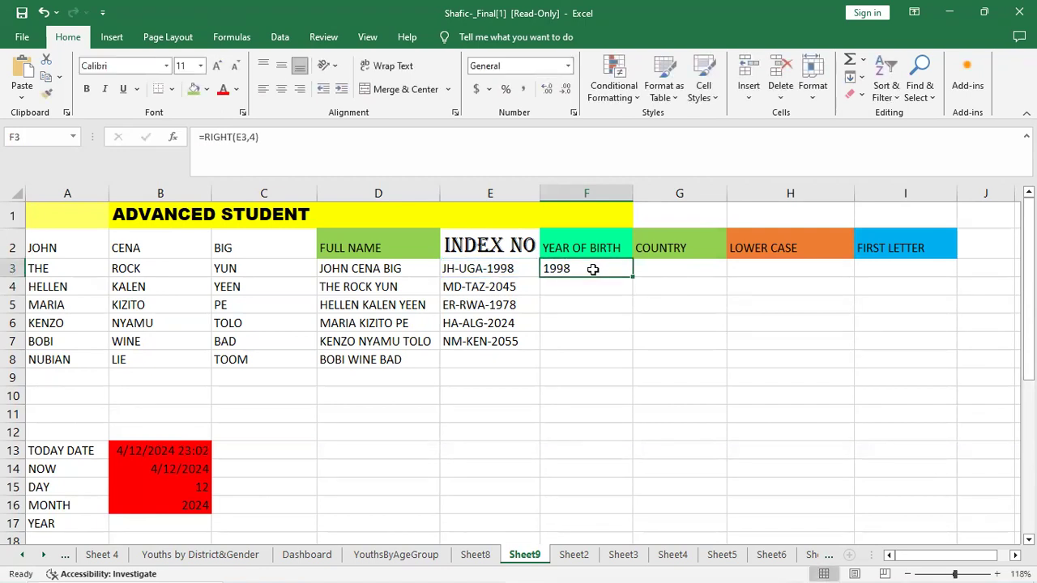
drag(633, 275, 626, 345)
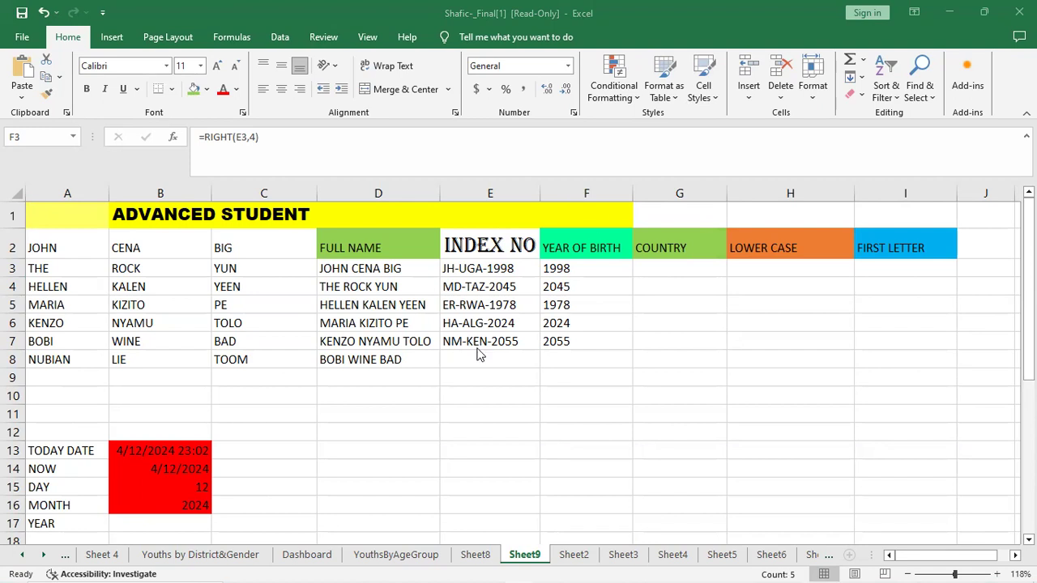
double_click(633, 277)
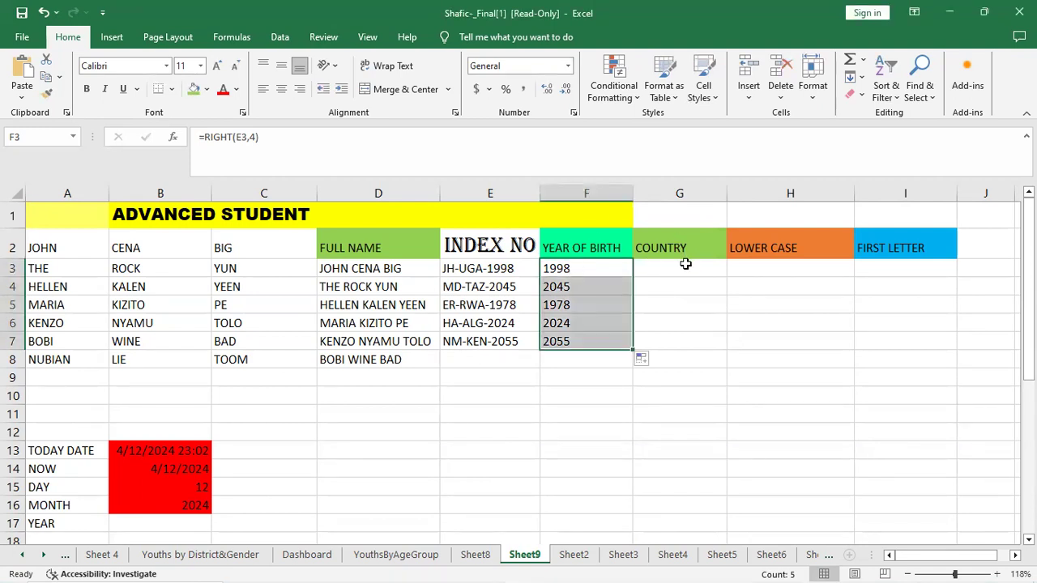
Step: Examine the formulas behind the first Year of Birth cell F3 and the first Full Name cell D3
click(686, 266)
click(568, 267)
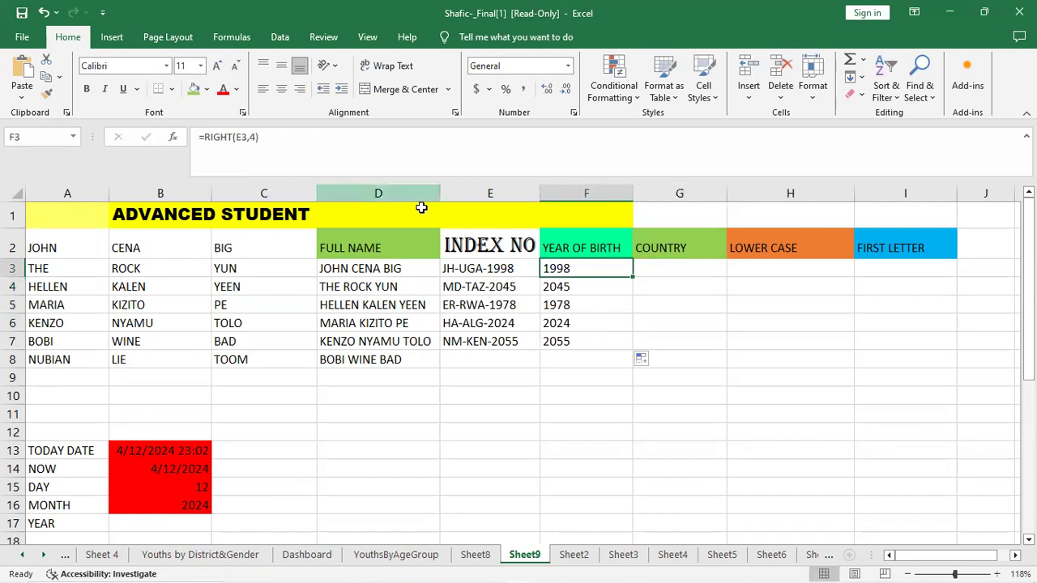
drag(378, 214, 248, 146)
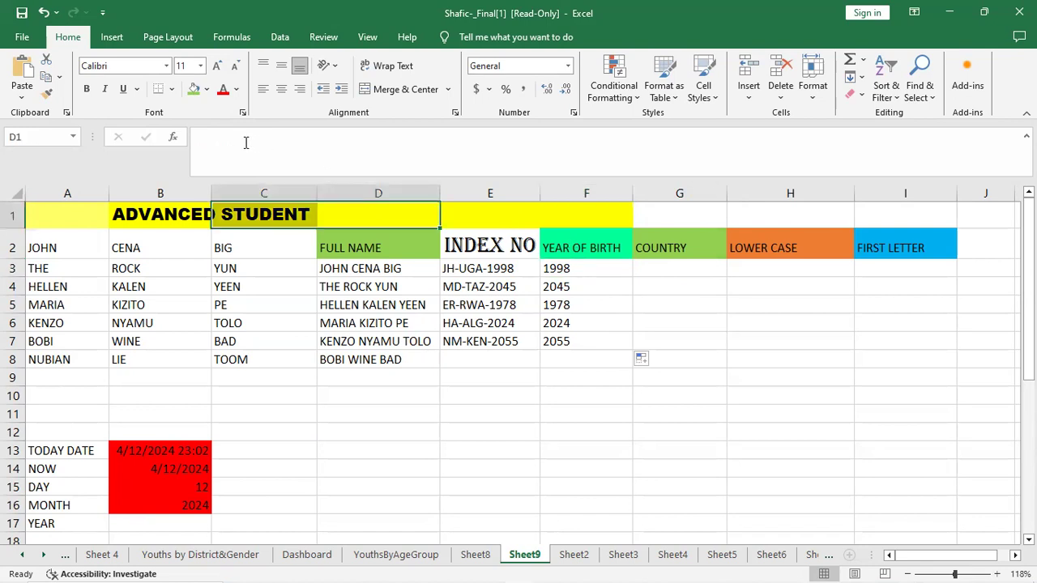
click(583, 268)
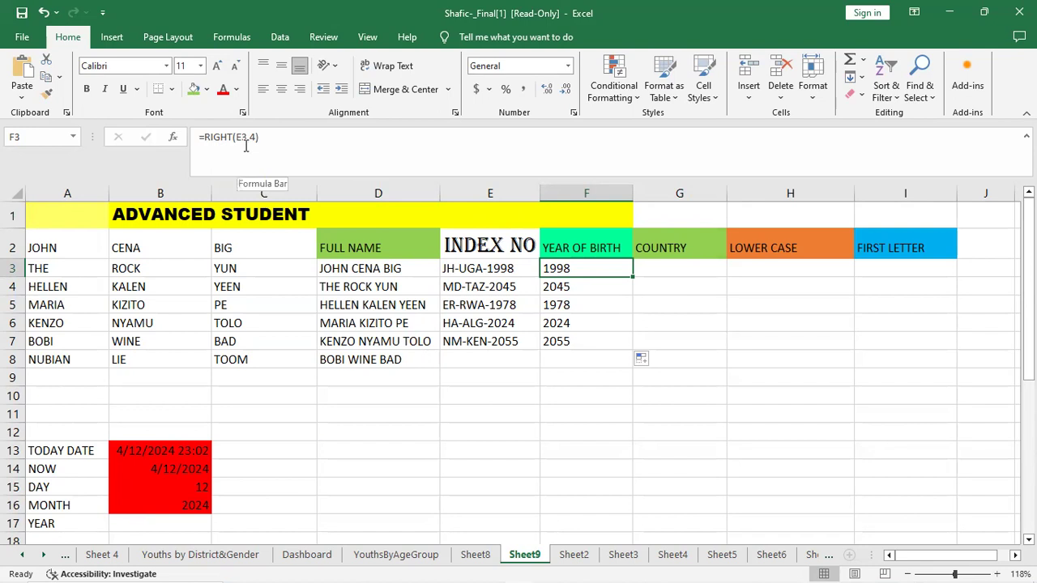
click(694, 288)
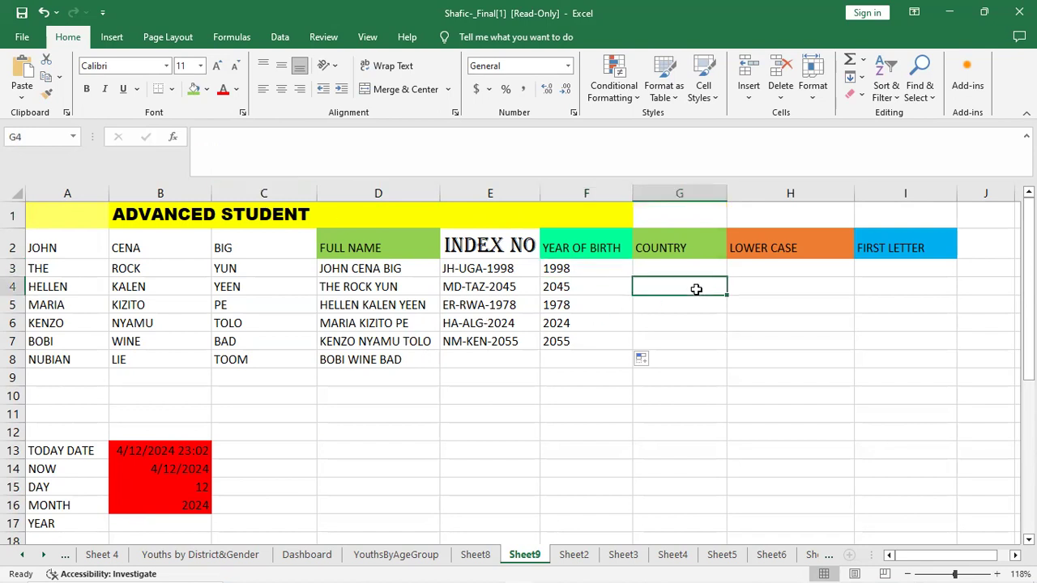
click(384, 271)
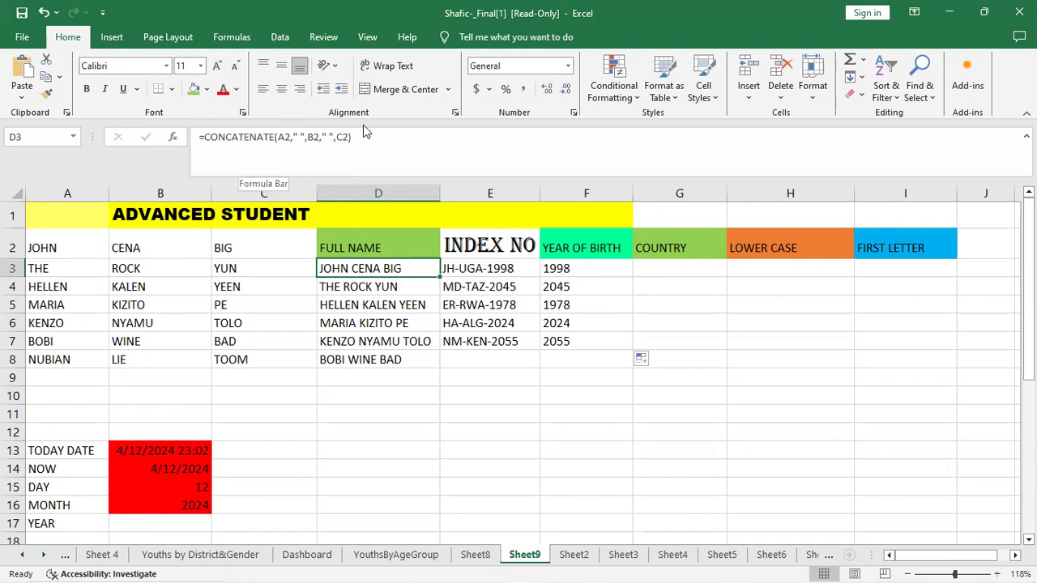
click(596, 265)
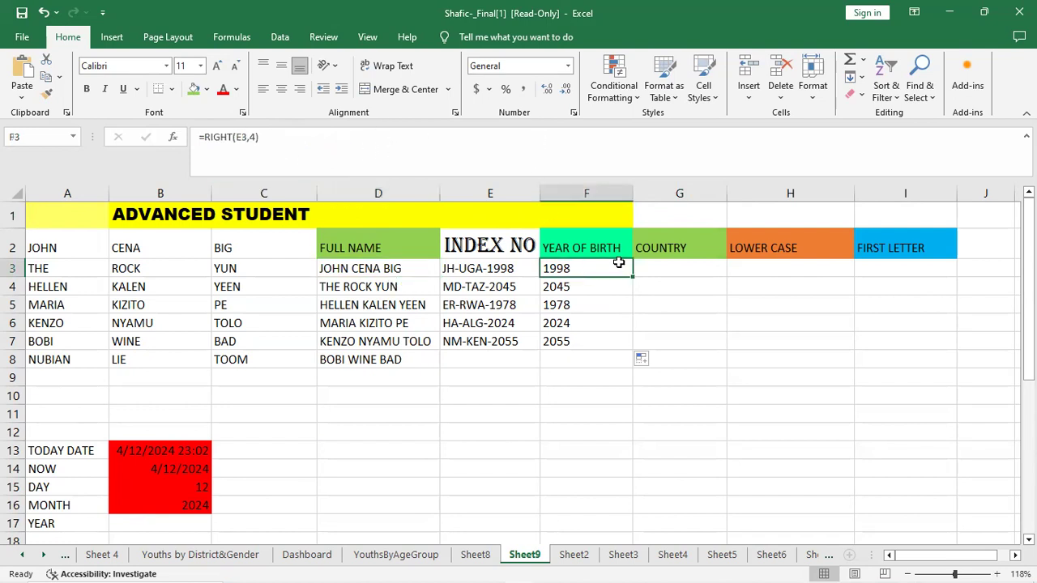
click(666, 271)
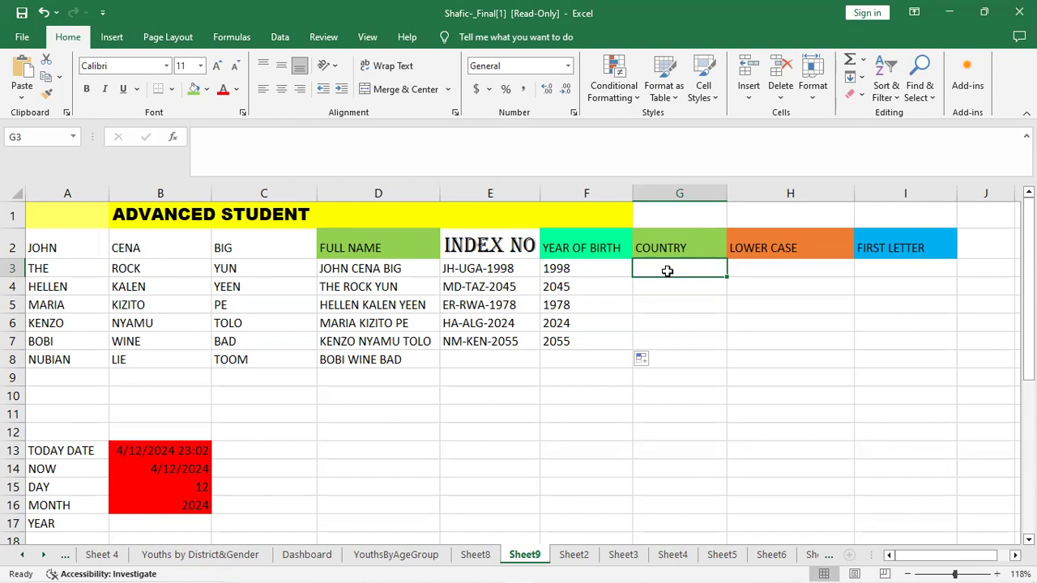
click(609, 268)
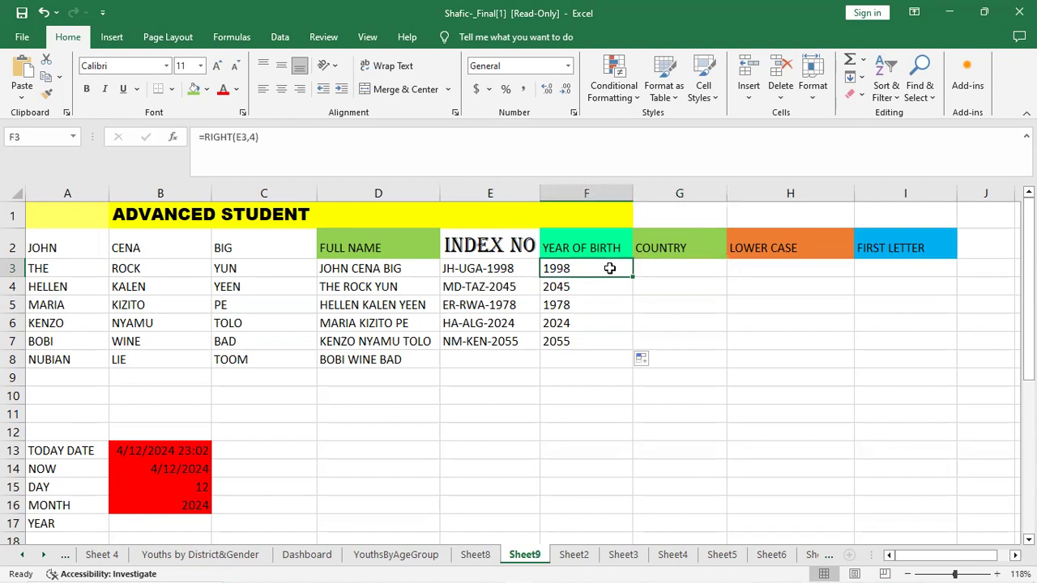
Step: Select the first Country cell, G3, and close the meeting recording's folder window covering the sheet
click(668, 266)
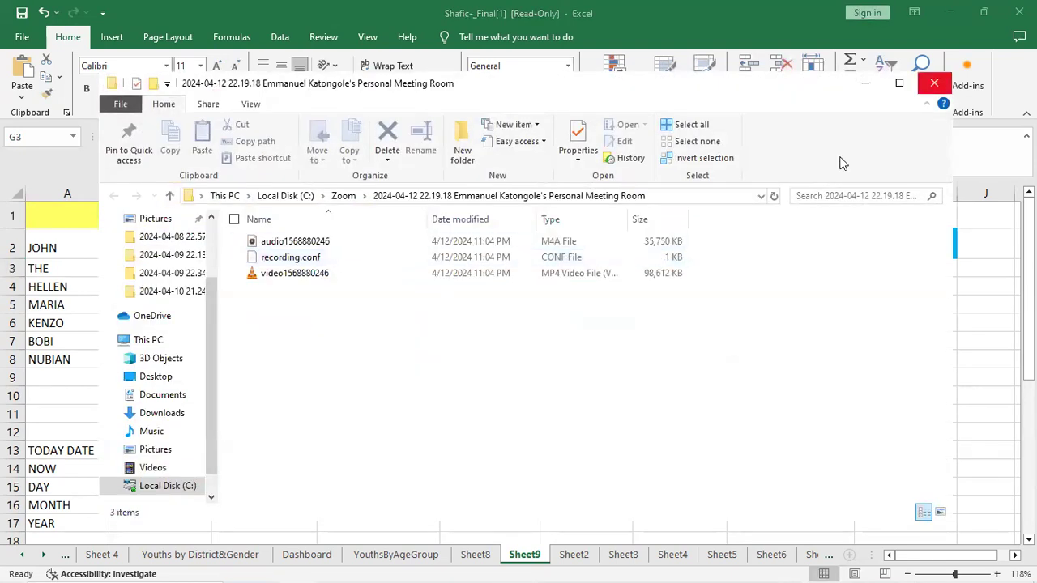
click(934, 82)
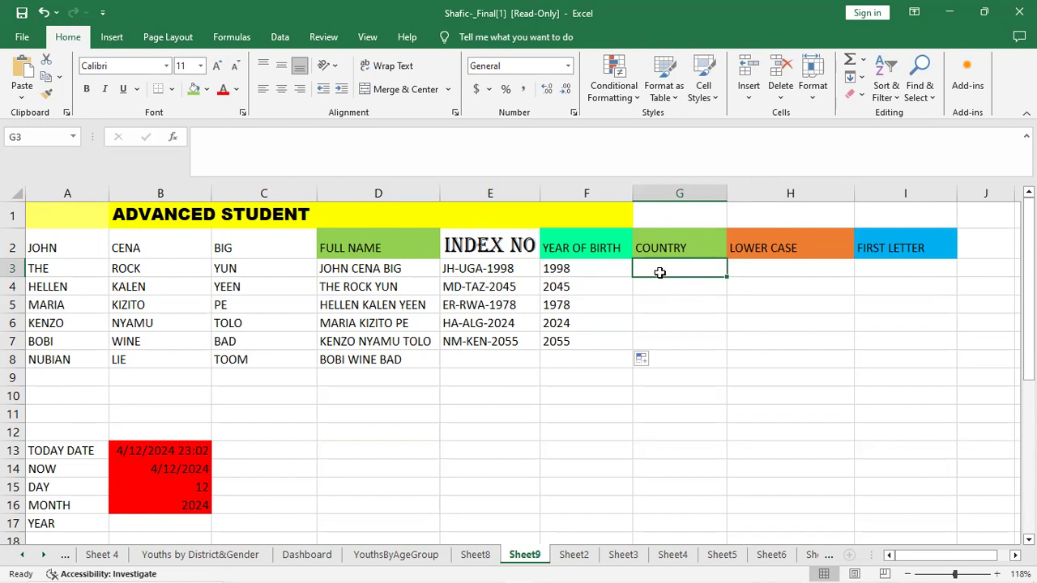
text(=)
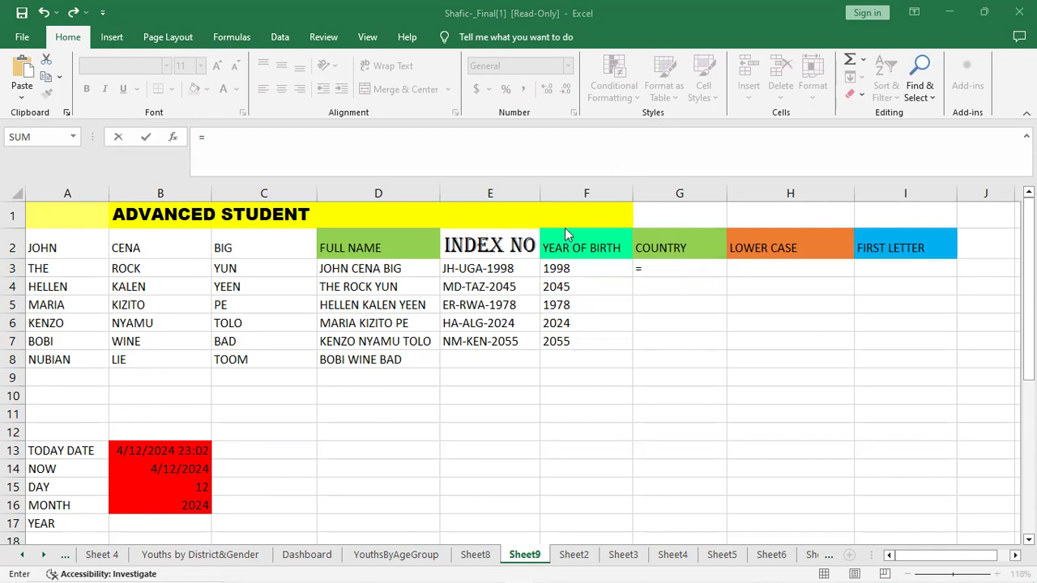
click(666, 261)
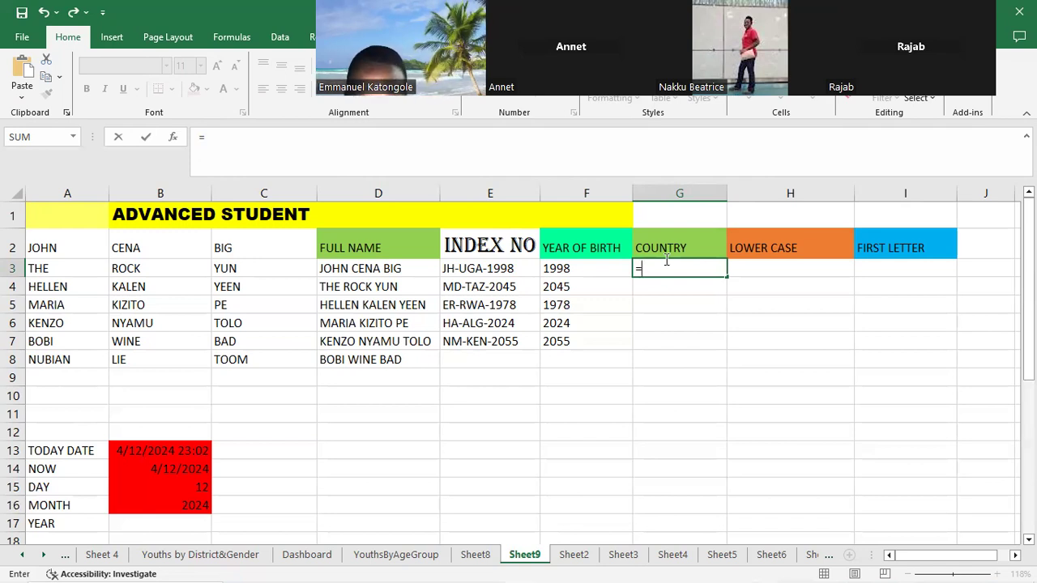
text(MID)
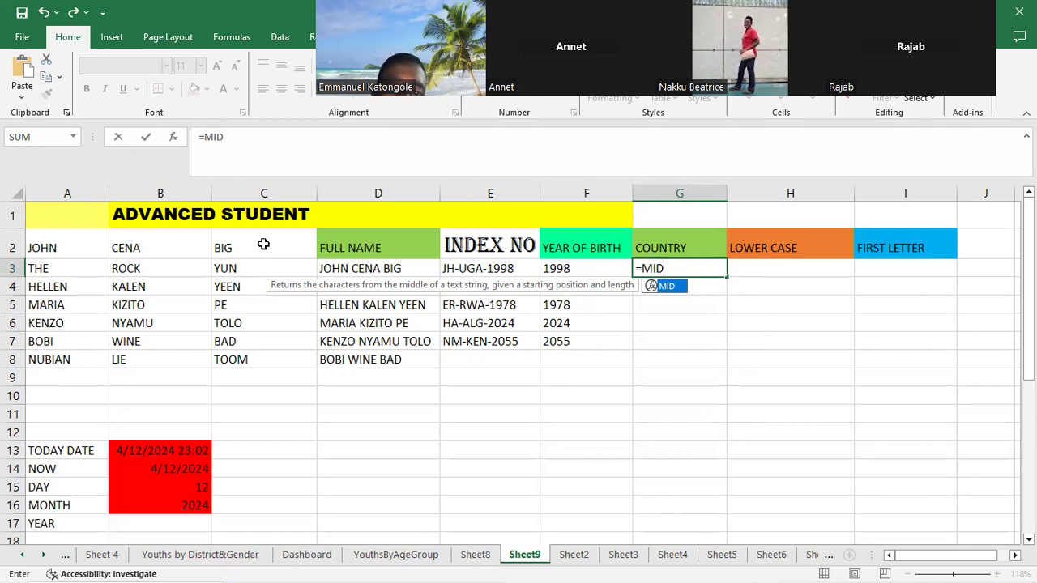
click(503, 271)
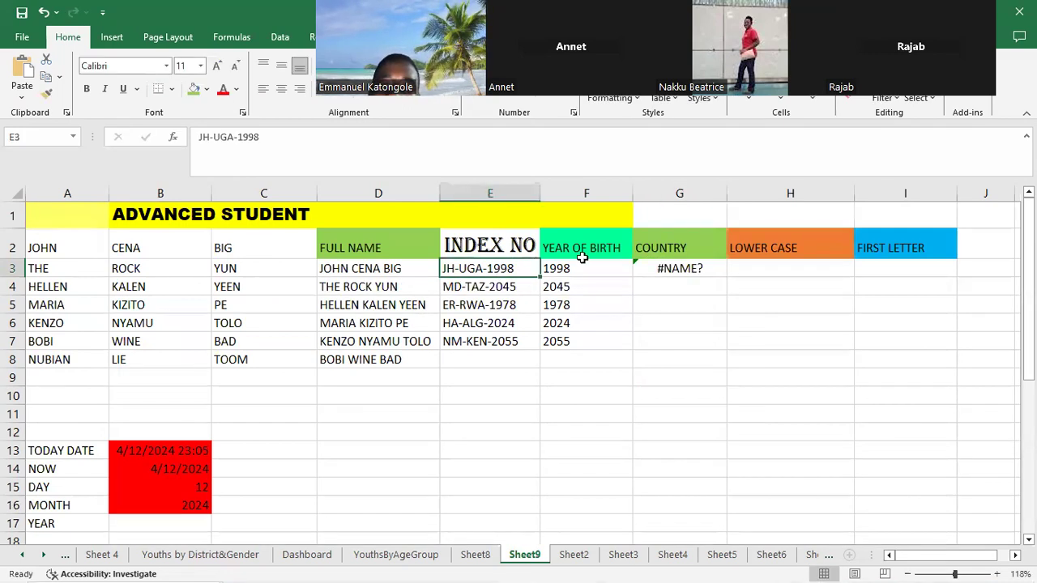
click(710, 269)
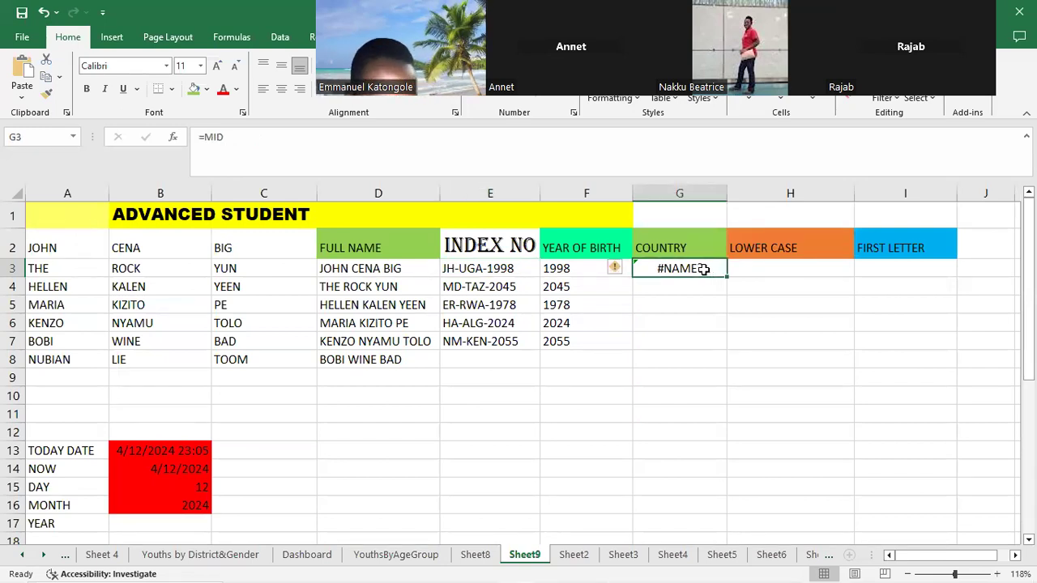
key(Delete)
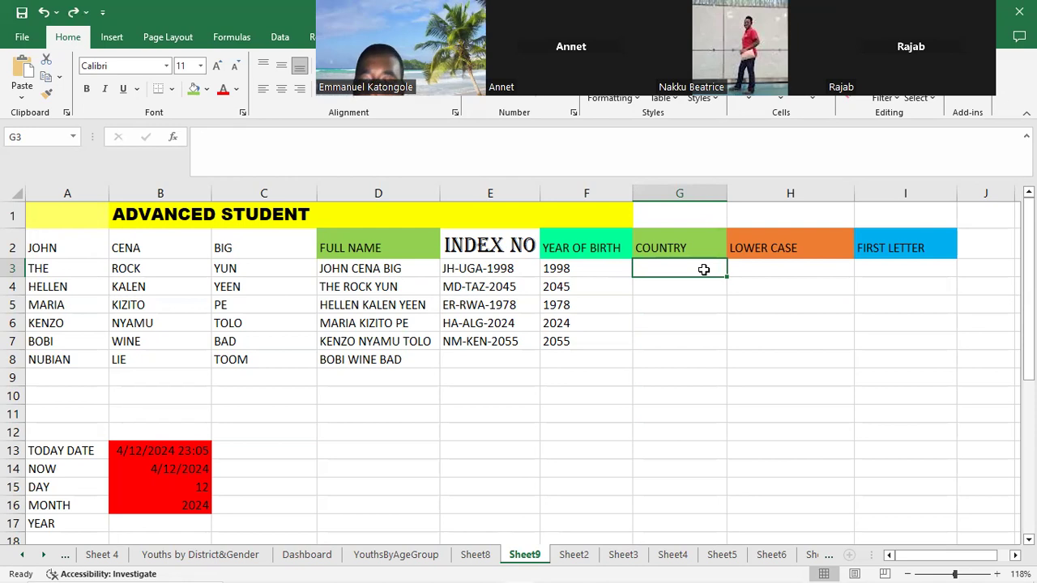
Step: Begin a MID formula in Country cell G3 with the index number in E3 as its text argument
text(=)
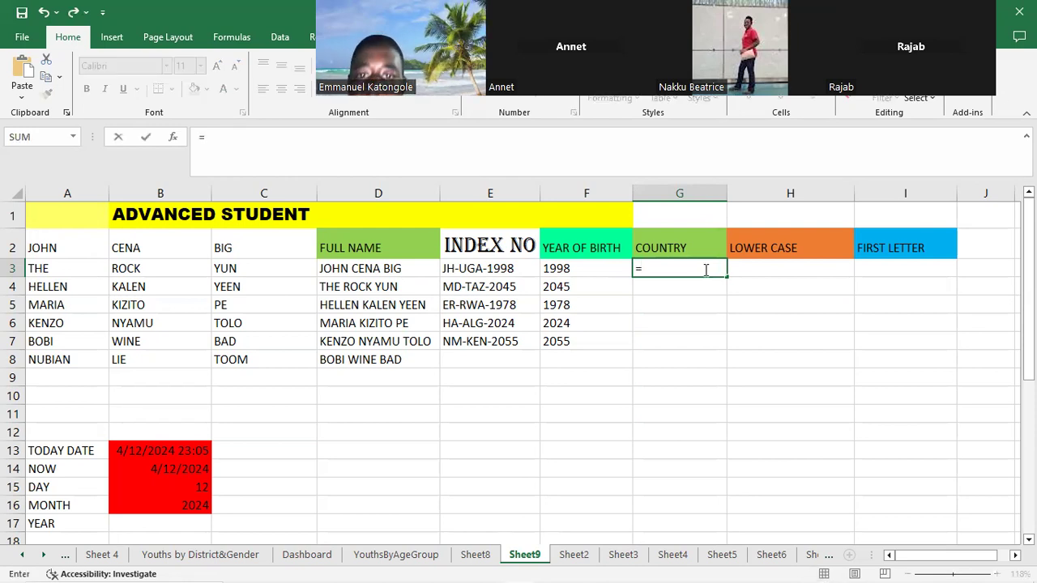
text(MID)
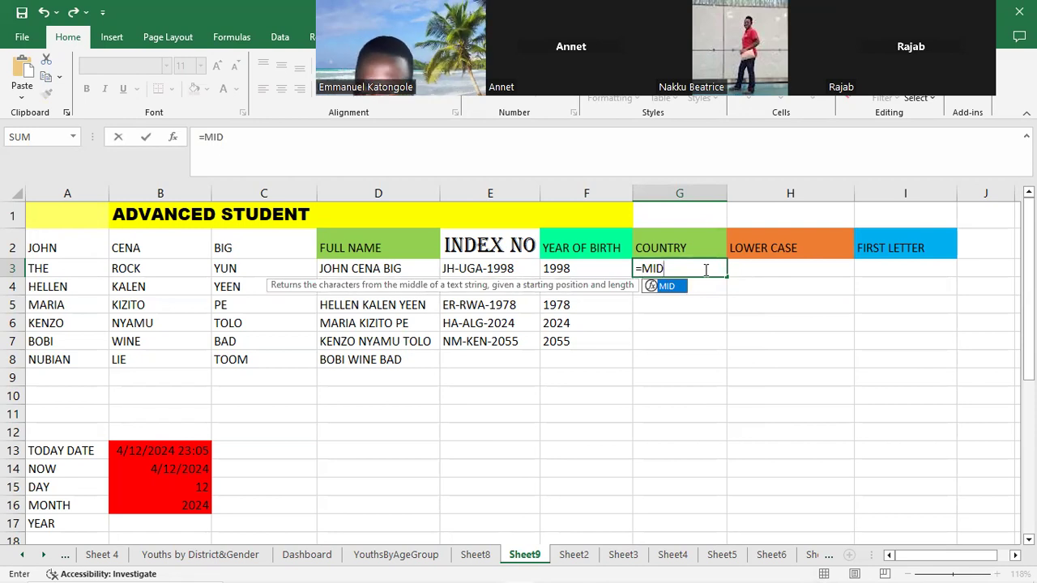
text(()
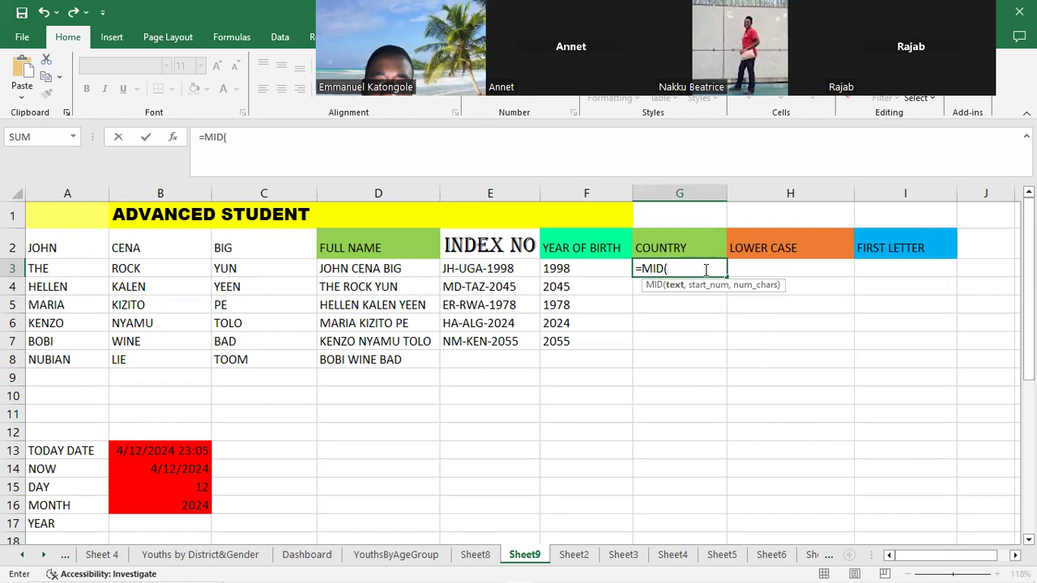
click(484, 273)
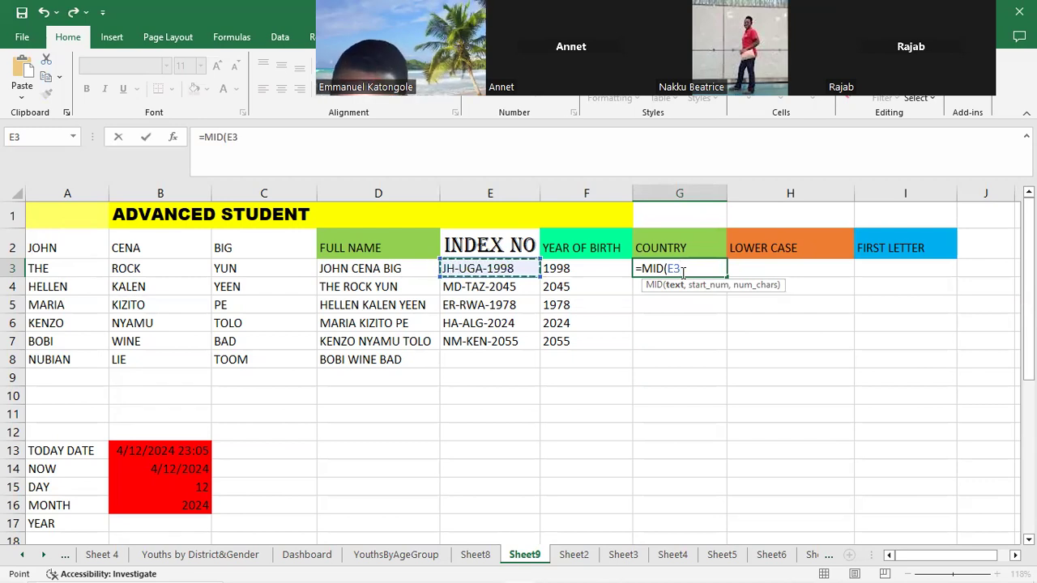
text(,)
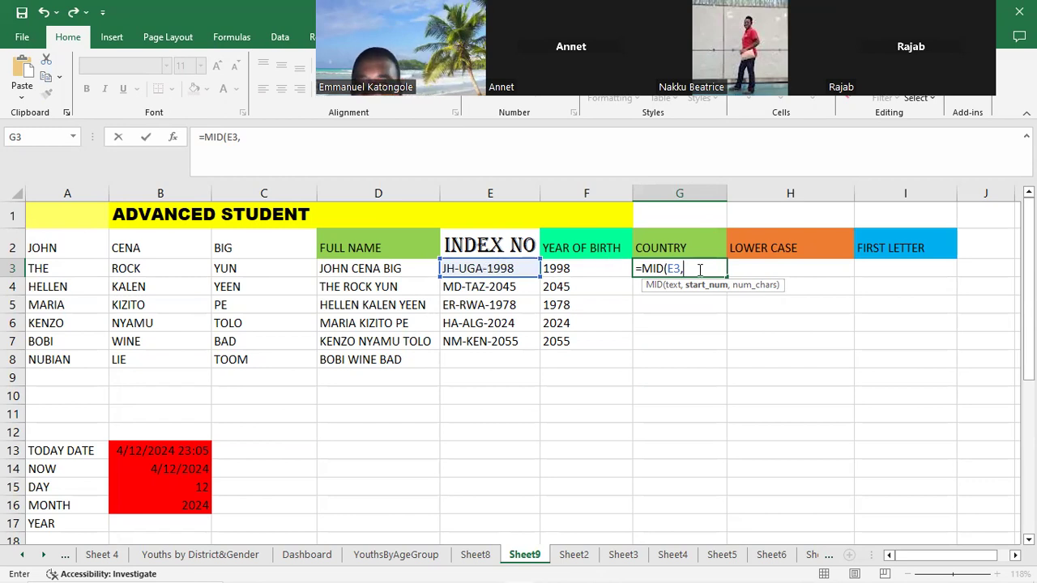
Step: Try to complete the Country formula in G3 as =MID(E3,3)
text(3)
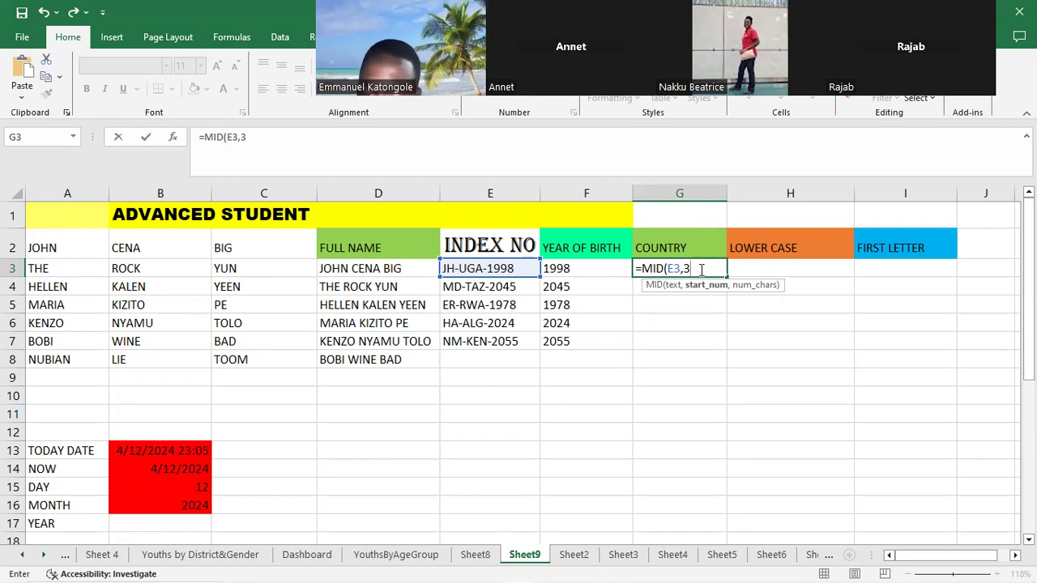
text())
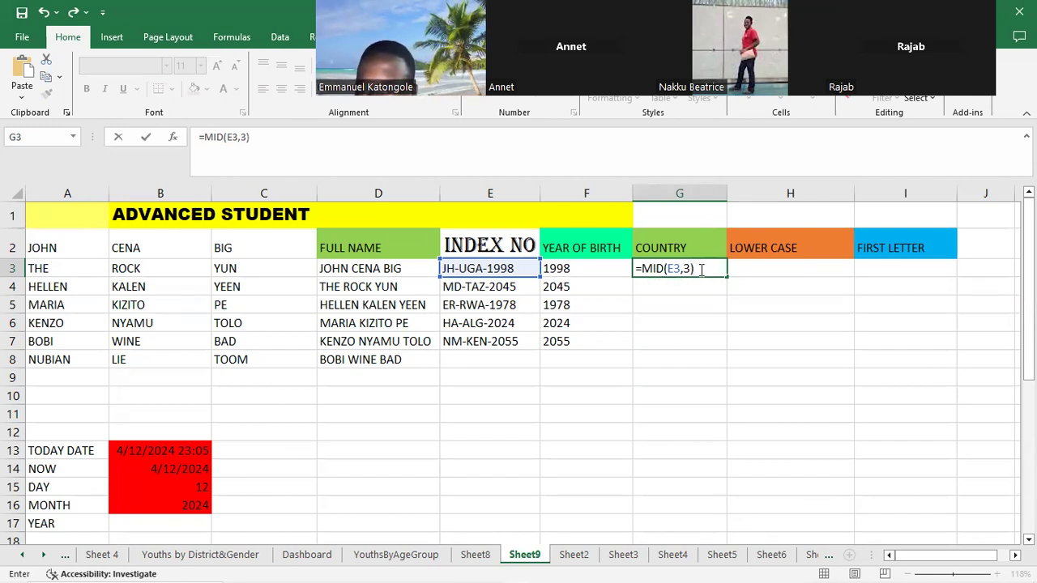
key(Return)
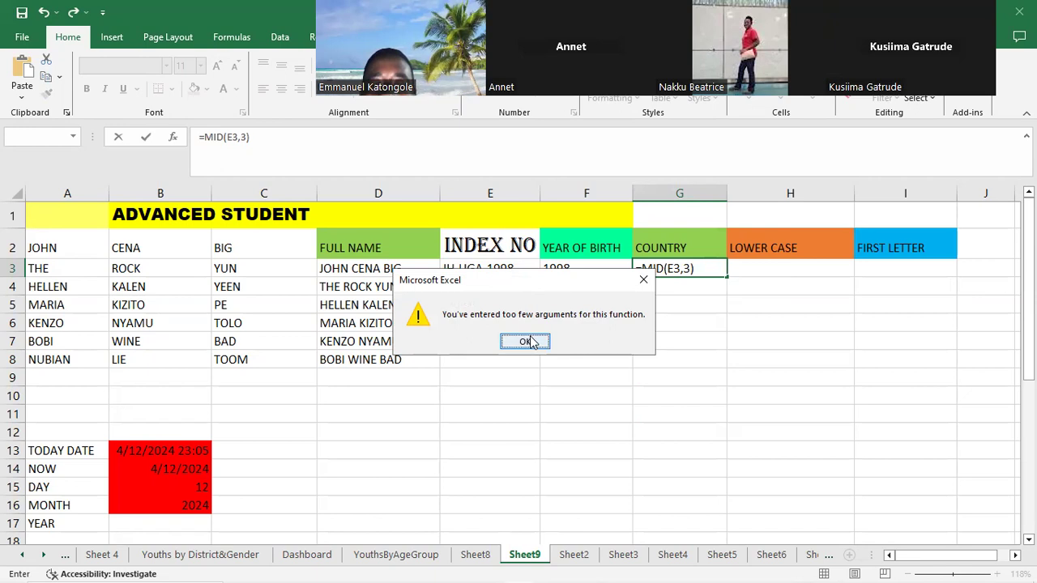
click(644, 280)
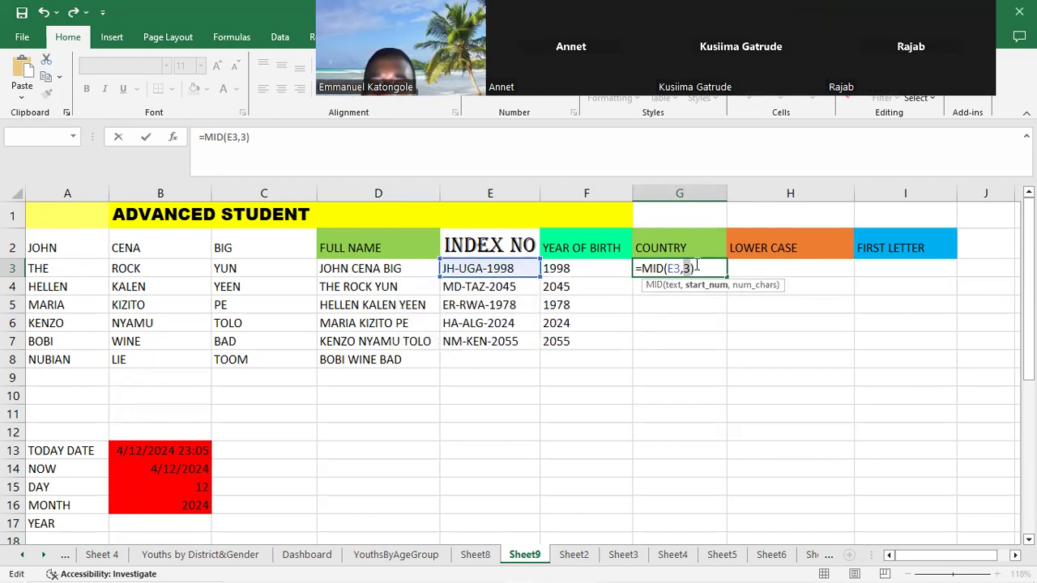
Step: Replace the start position in G3's MID formula with 4, leaving the closing parenthesis off
click(696, 267)
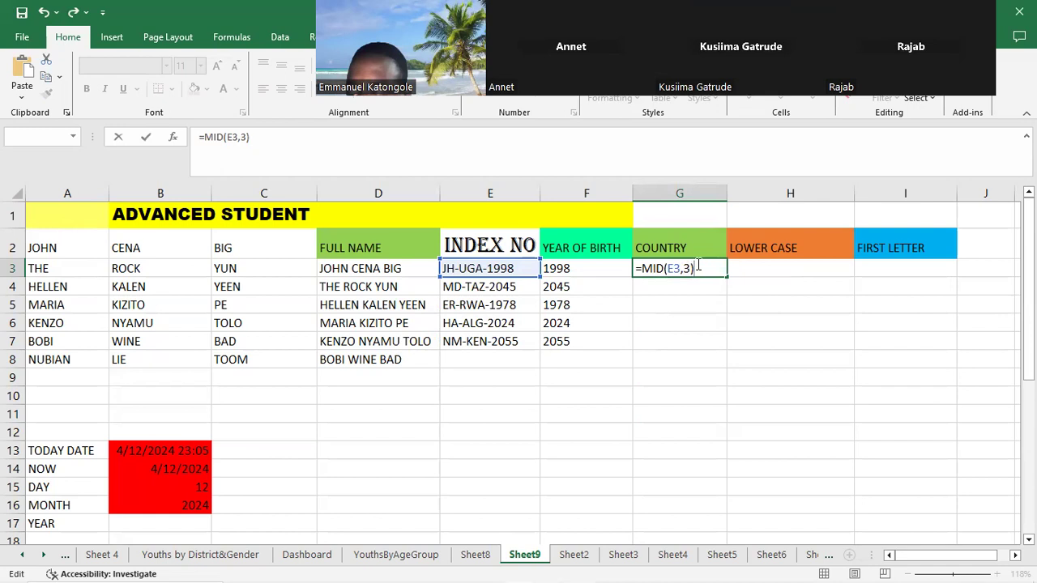
key(BackSpace)
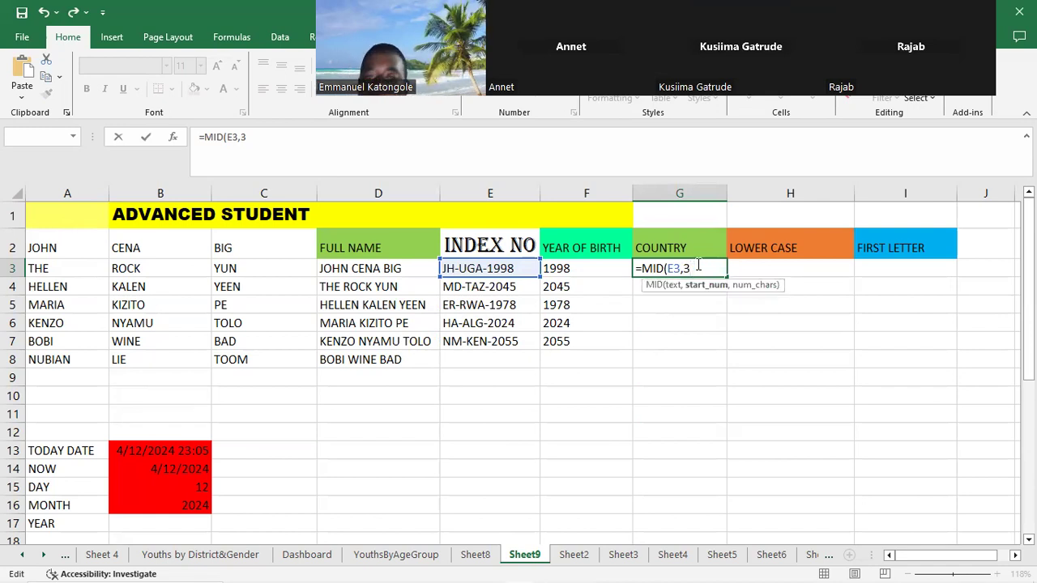
key(BackSpace)
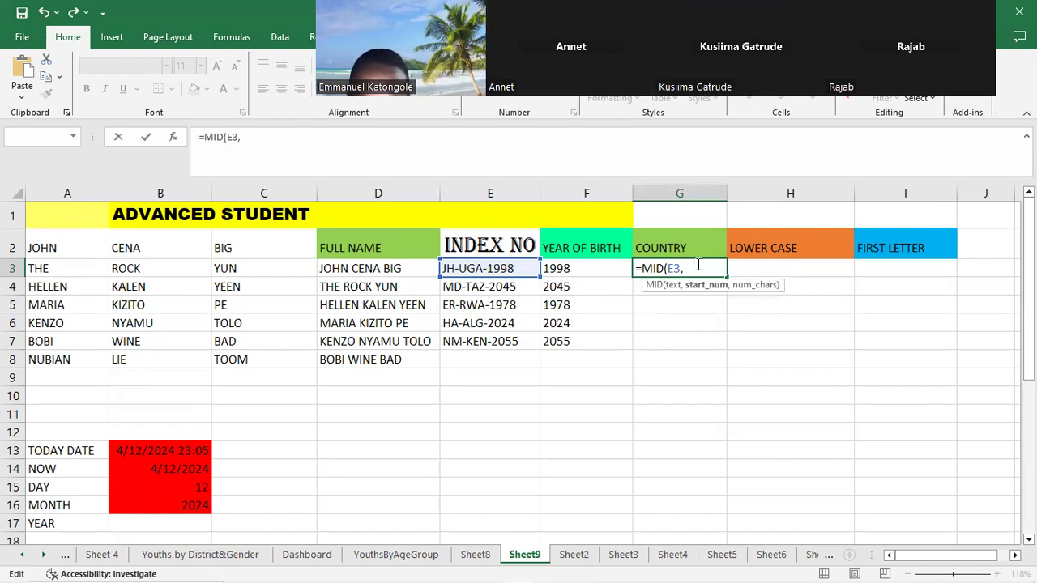
text(4)
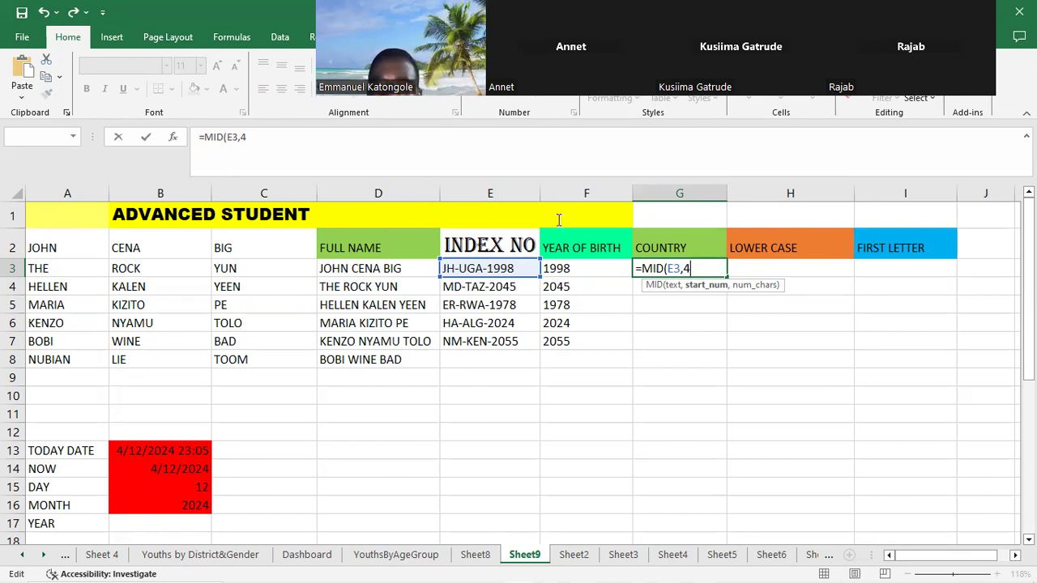
key(super+Down)
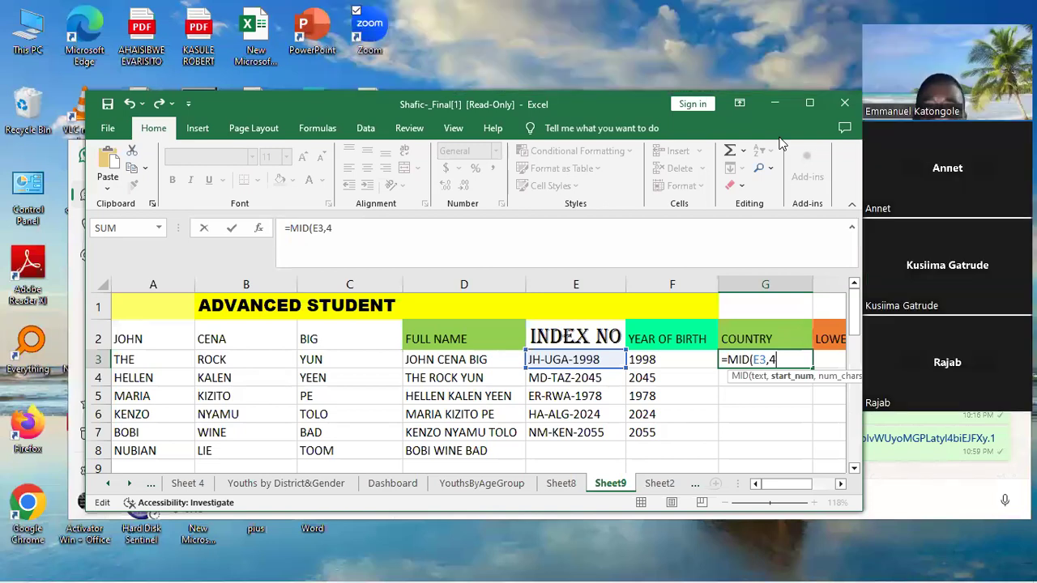
key(super+Up)
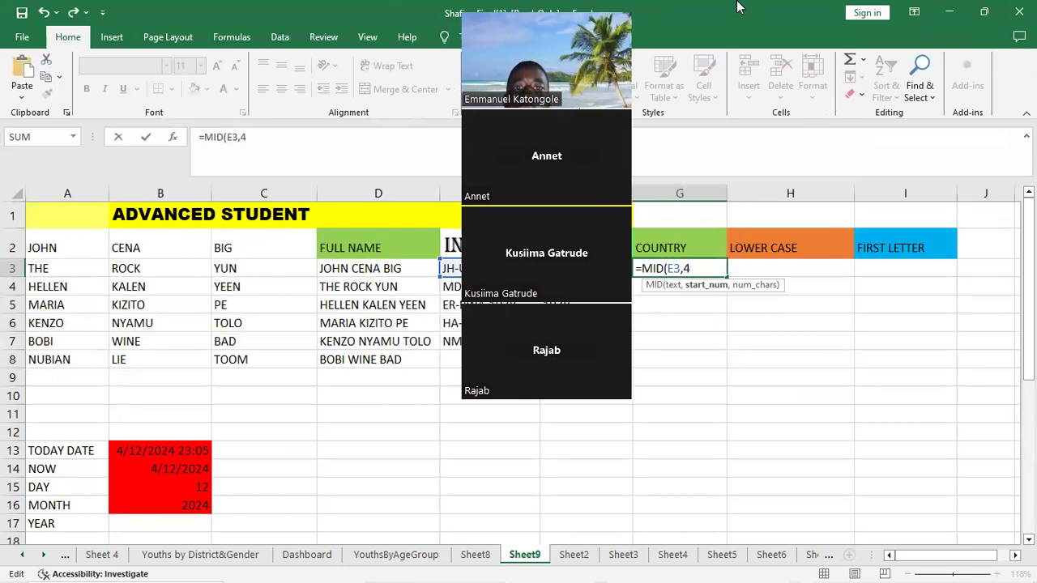
click(847, 6)
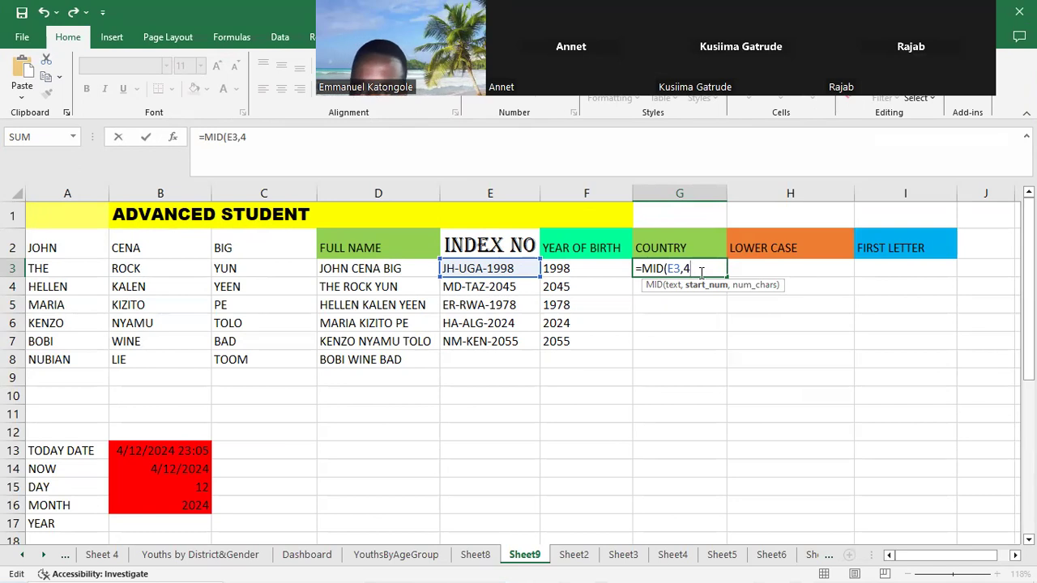
Step: Try to enter the Country formula in G3 as =MID(E3,4), without a character count
text())
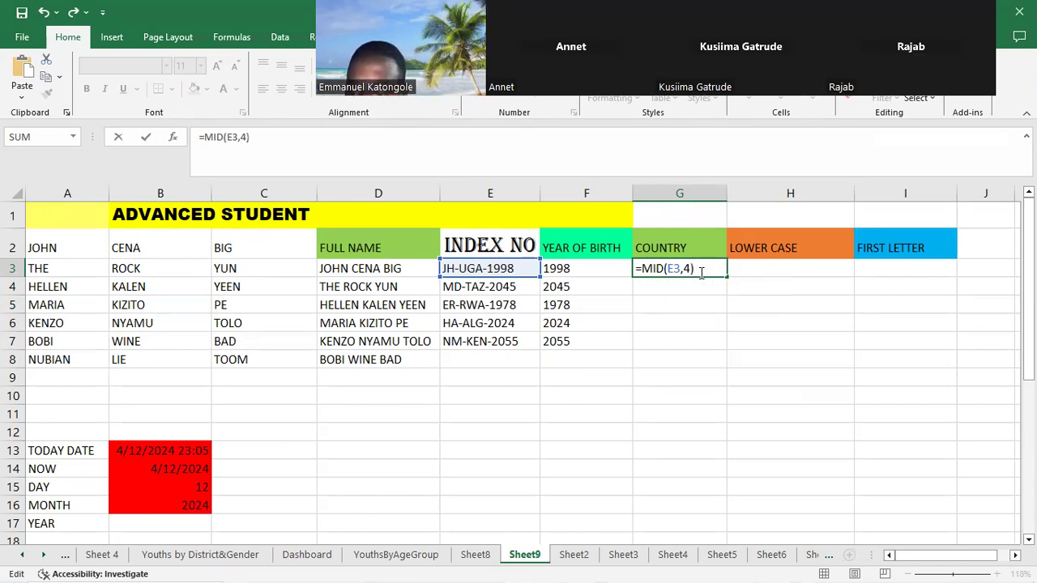
key(BackSpace)
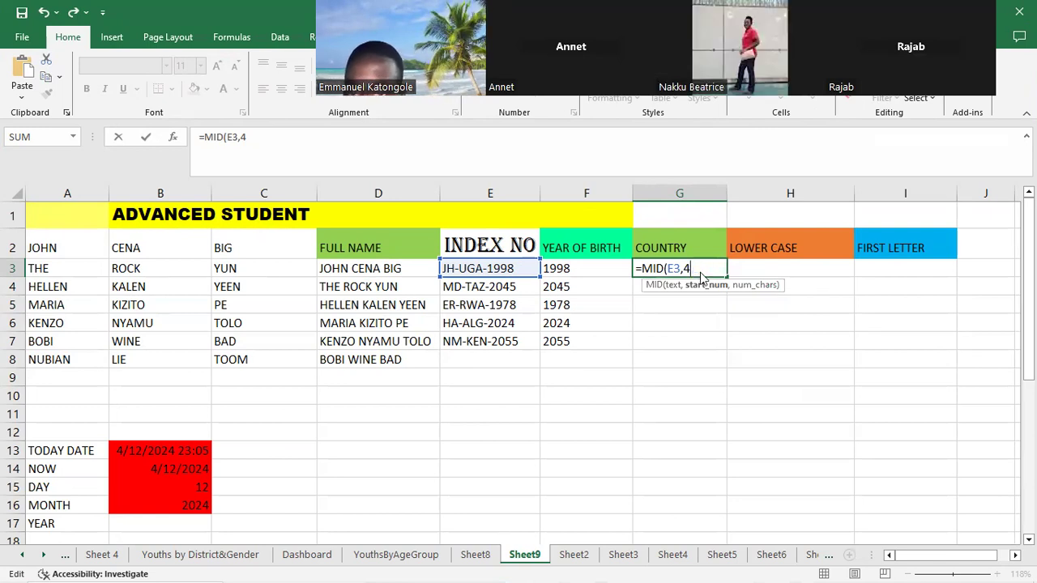
key(Return)
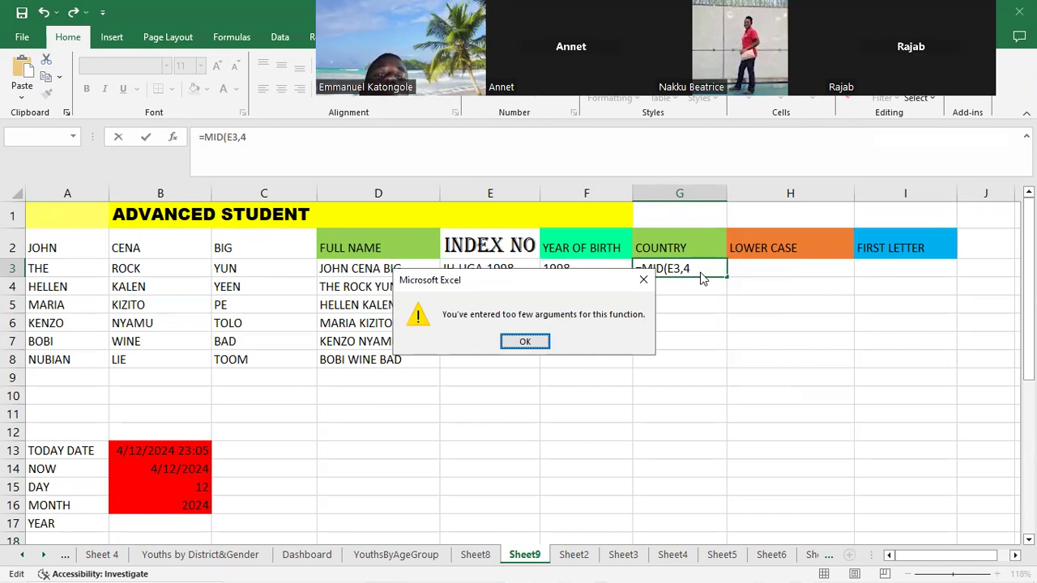
click(643, 279)
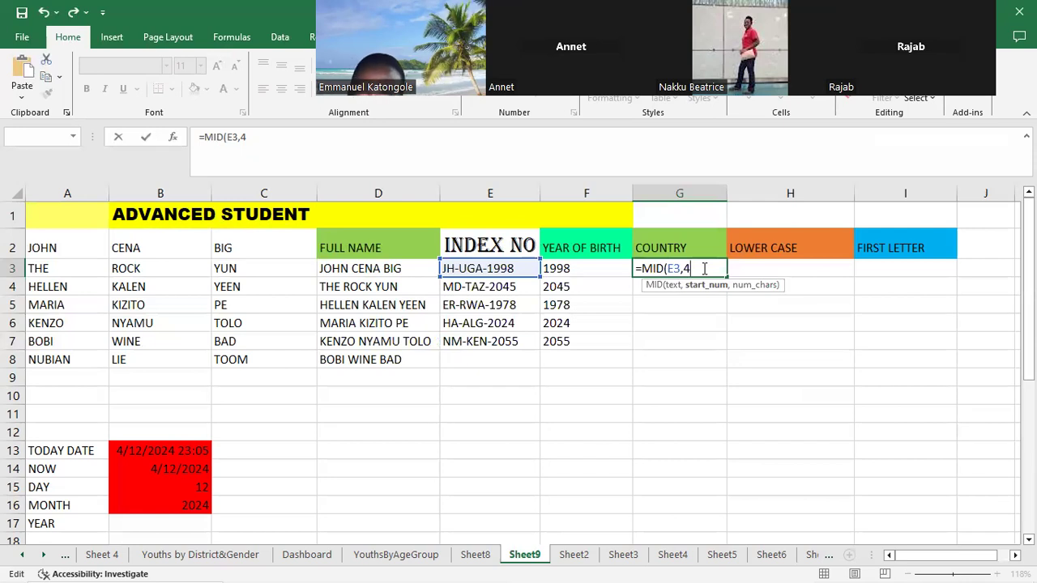
text())
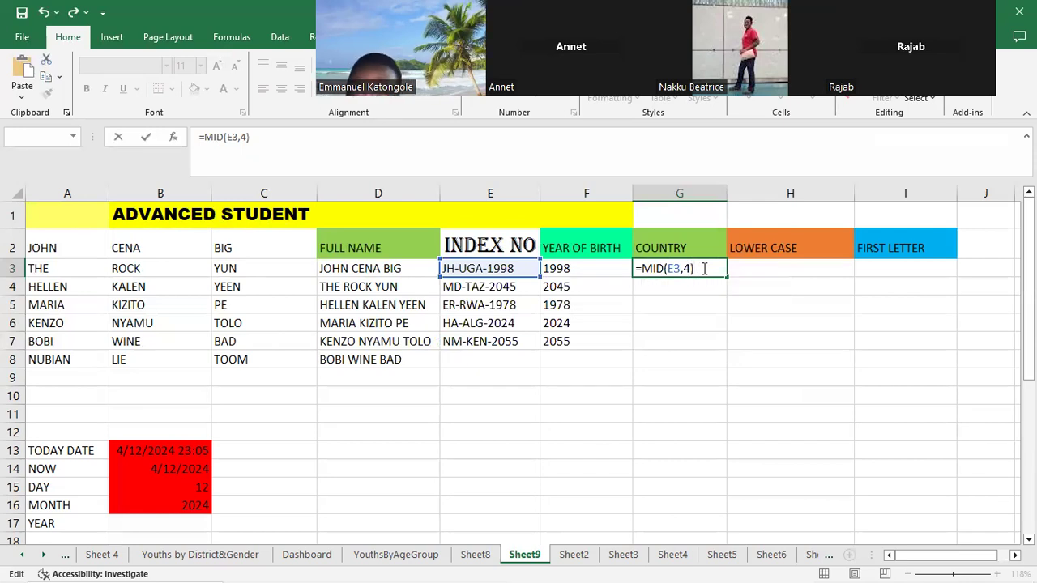
key(Return)
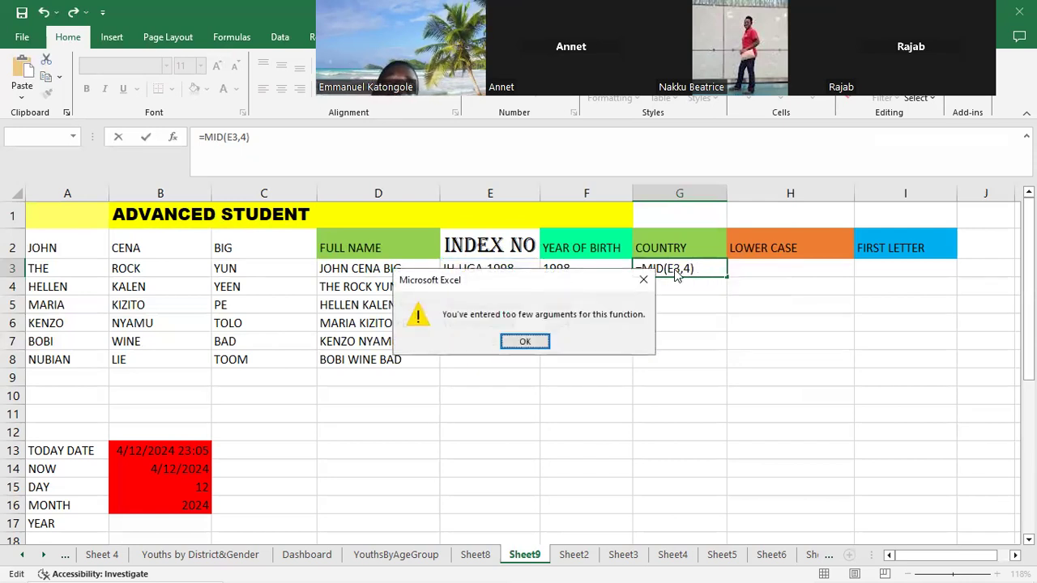
click(644, 281)
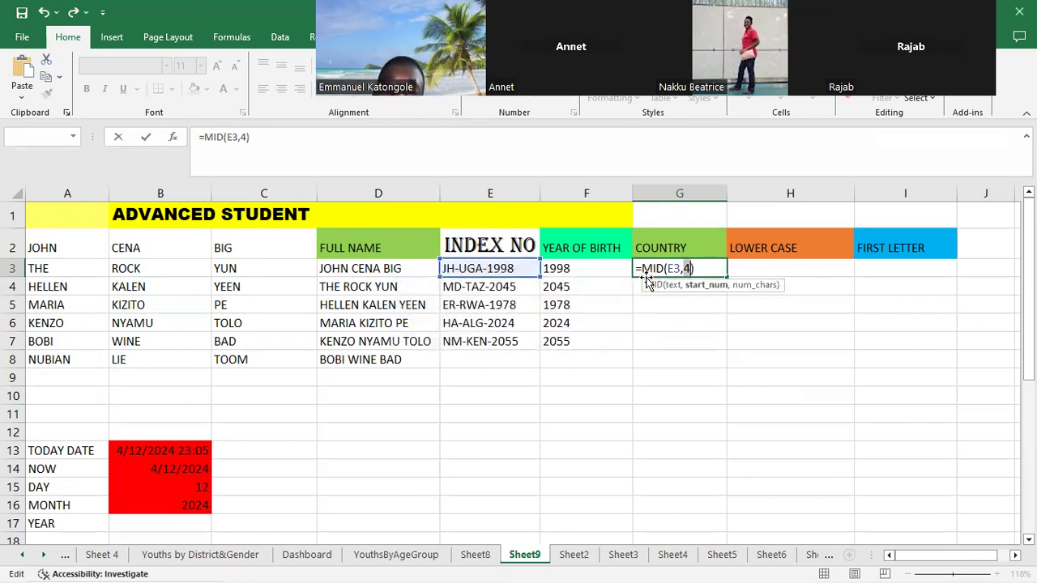
Step: Add a character count of 3 to the formula in G3 and enter it as =MID(E3,4,3)
click(700, 268)
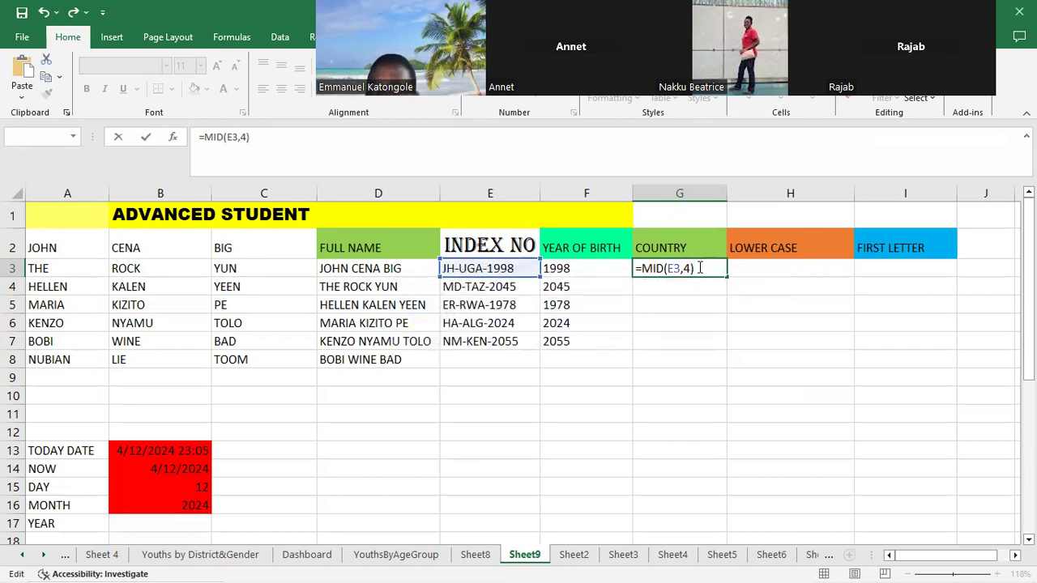
key(BackSpace)
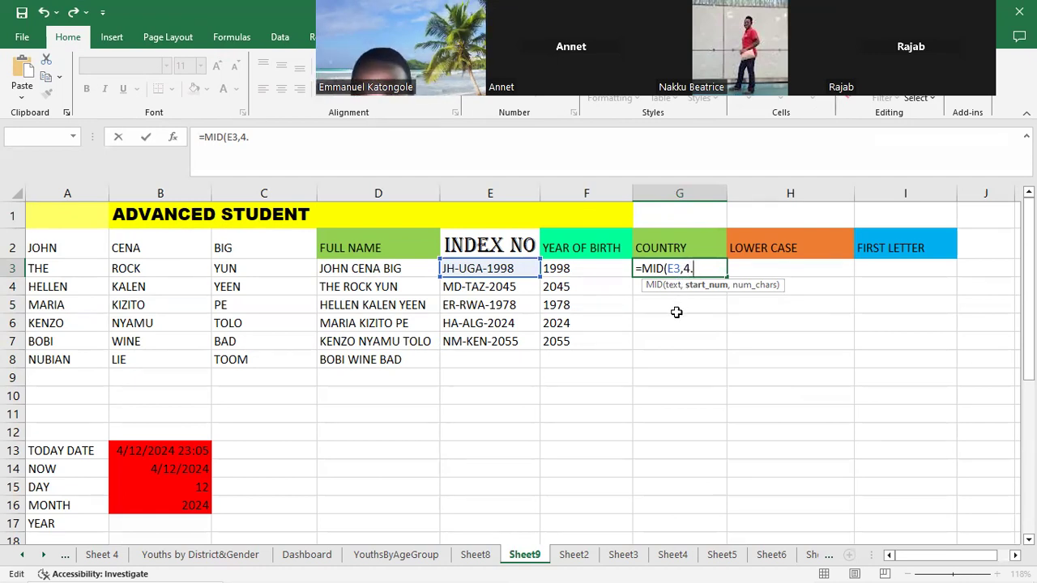
text(,)
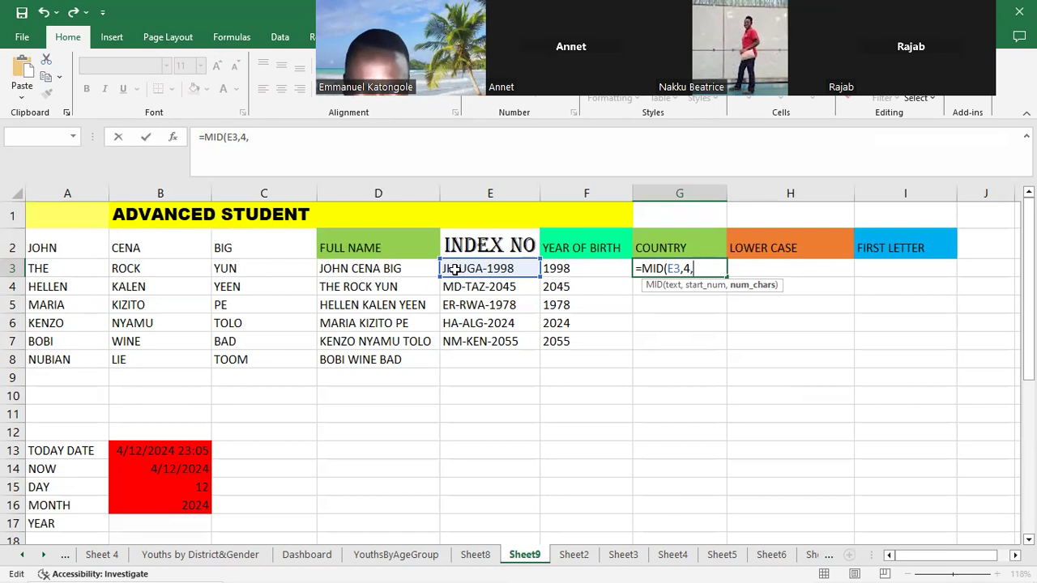
text(3)
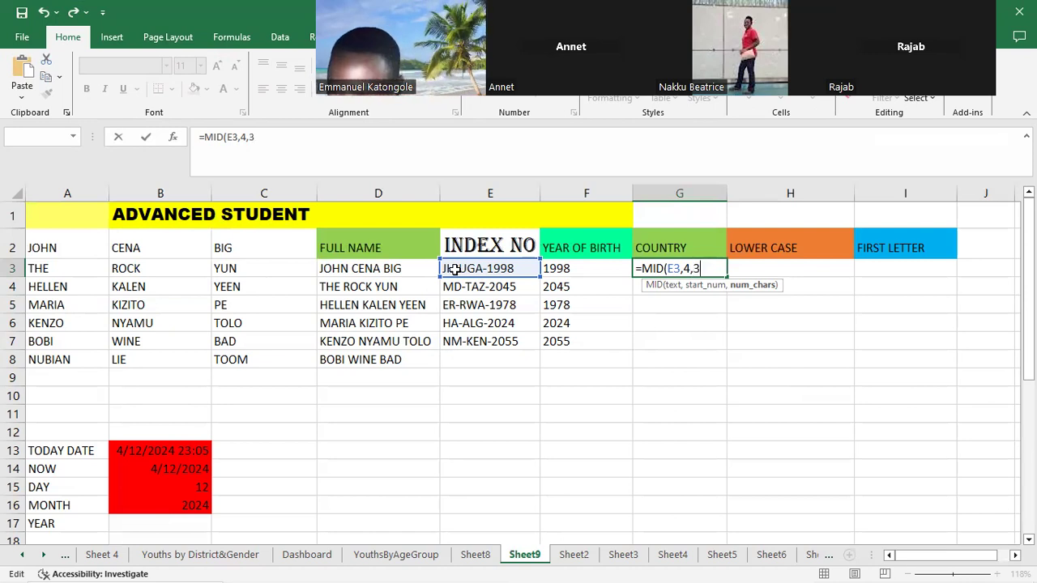
text())
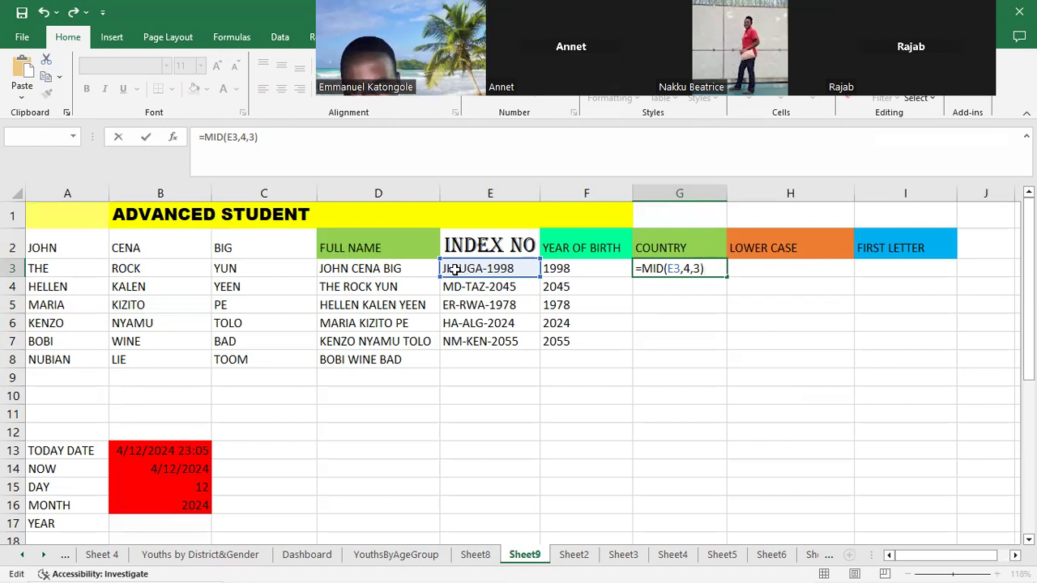
key(Return)
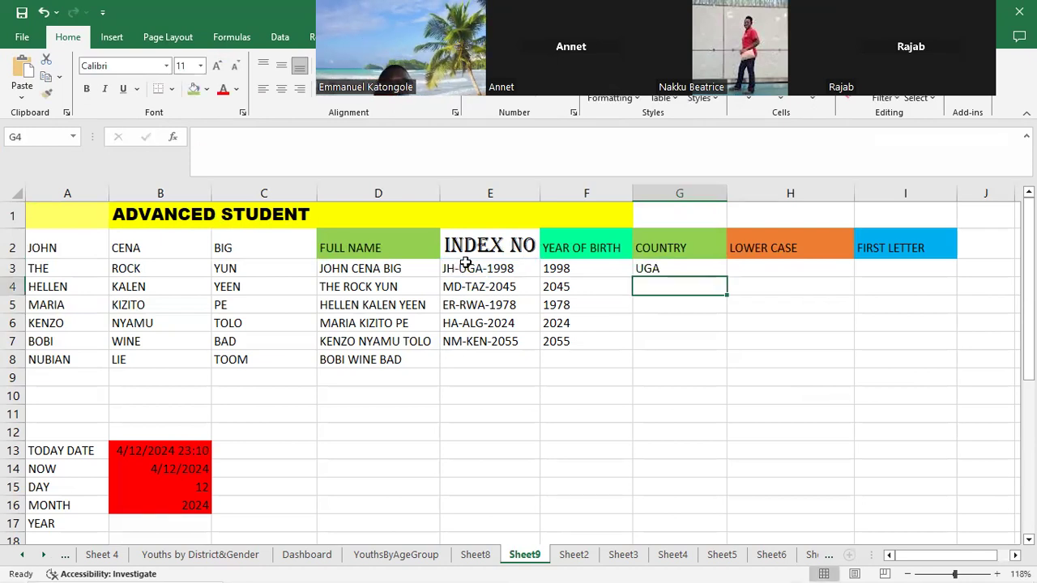
Step: Clear the Country formula in G3 and re-enter it from scratch as =MID(E3,4,3)
click(681, 263)
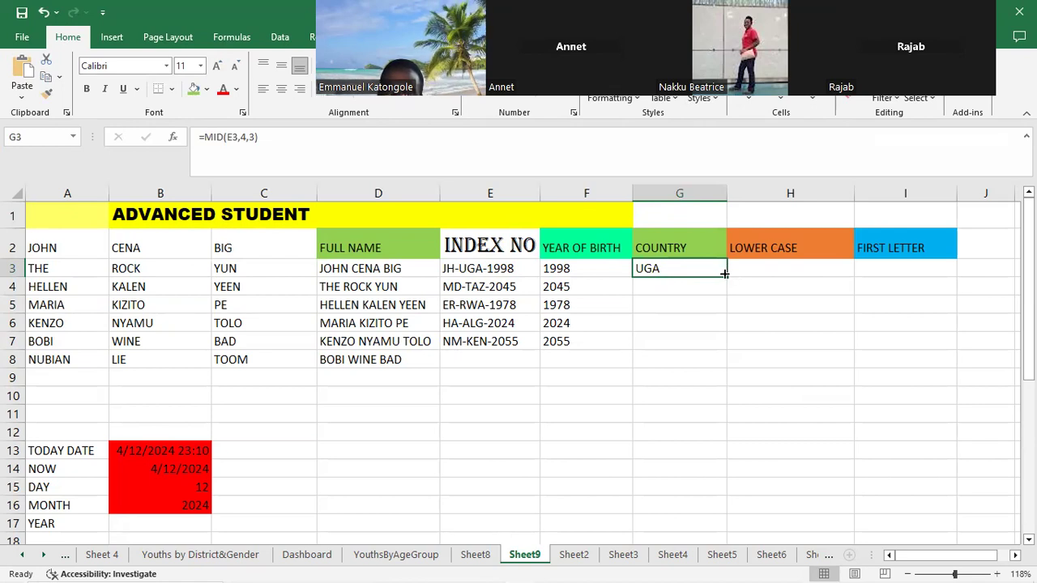
mouse_move(724, 273)
mouse_down()
mouse_move(718, 321)
mouse_move(721, 277)
mouse_up()
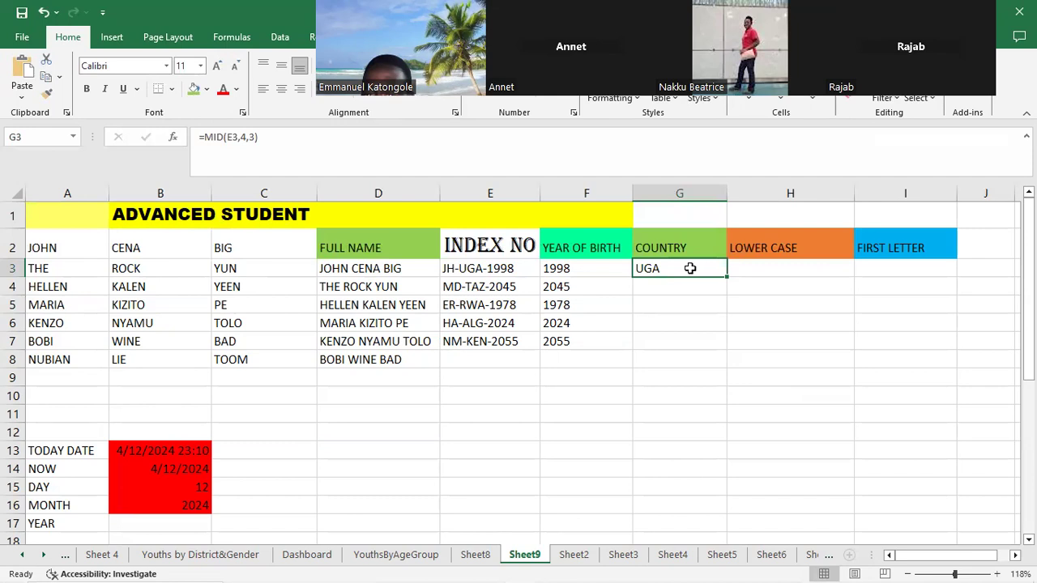
double_click(691, 268)
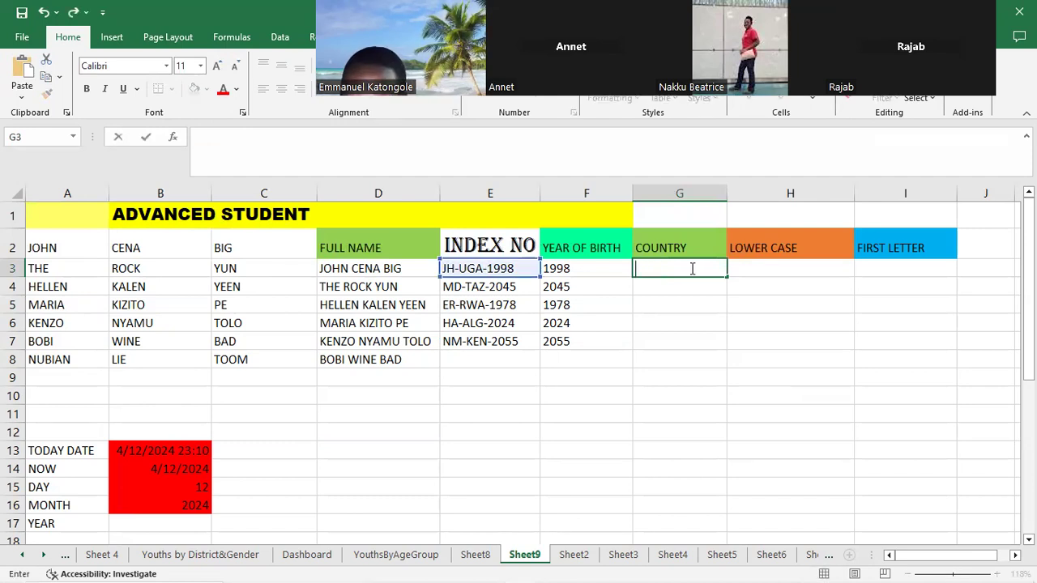
text(=)
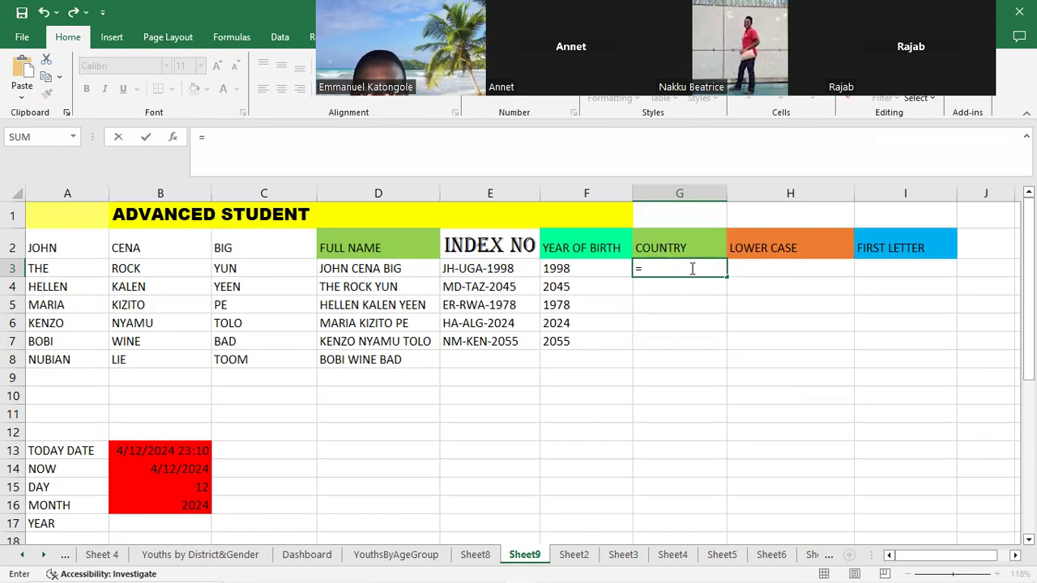
text(M)
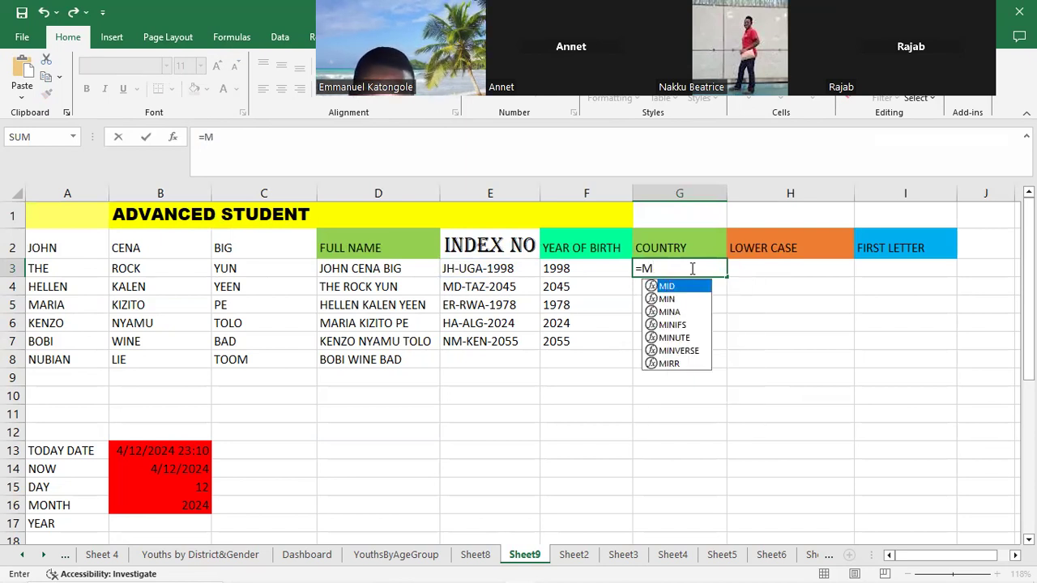
text(ID)
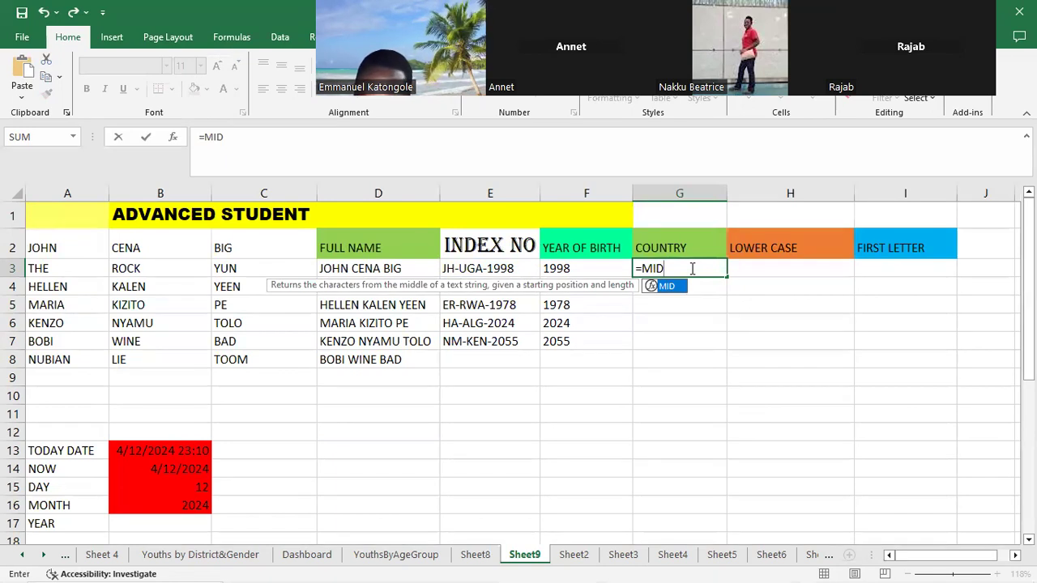
text(()
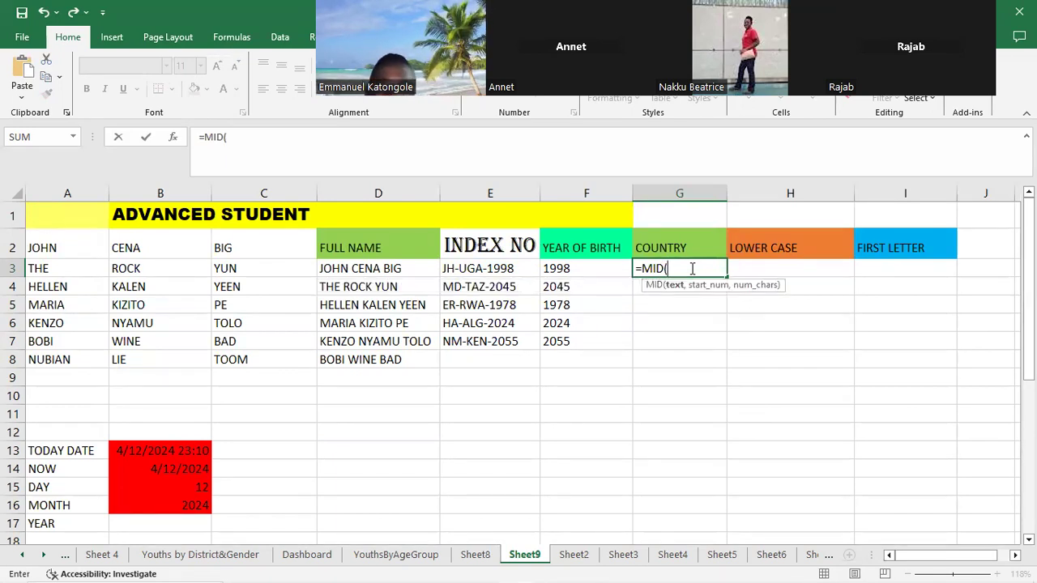
click(483, 270)
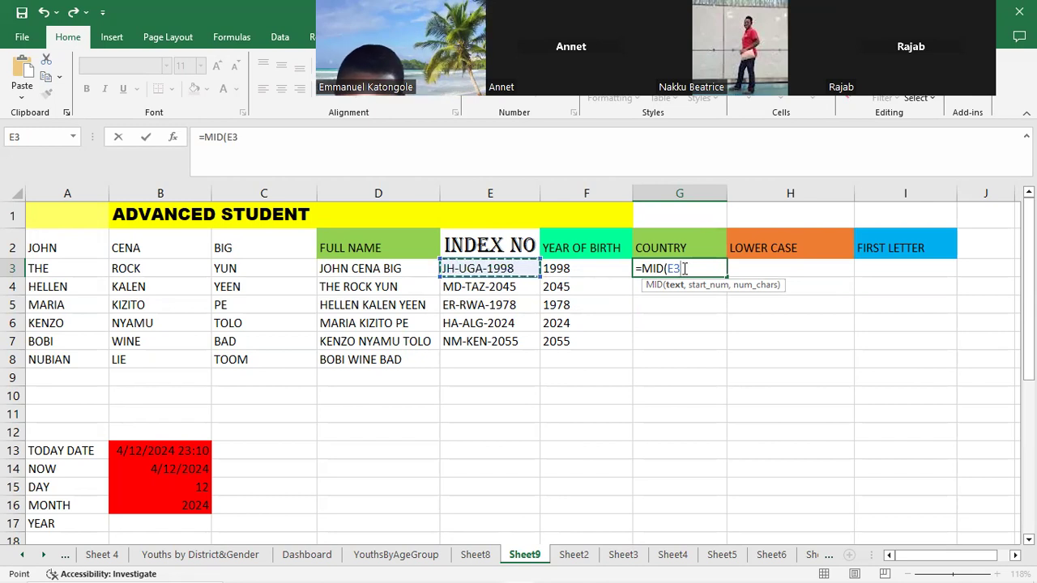
text(,)
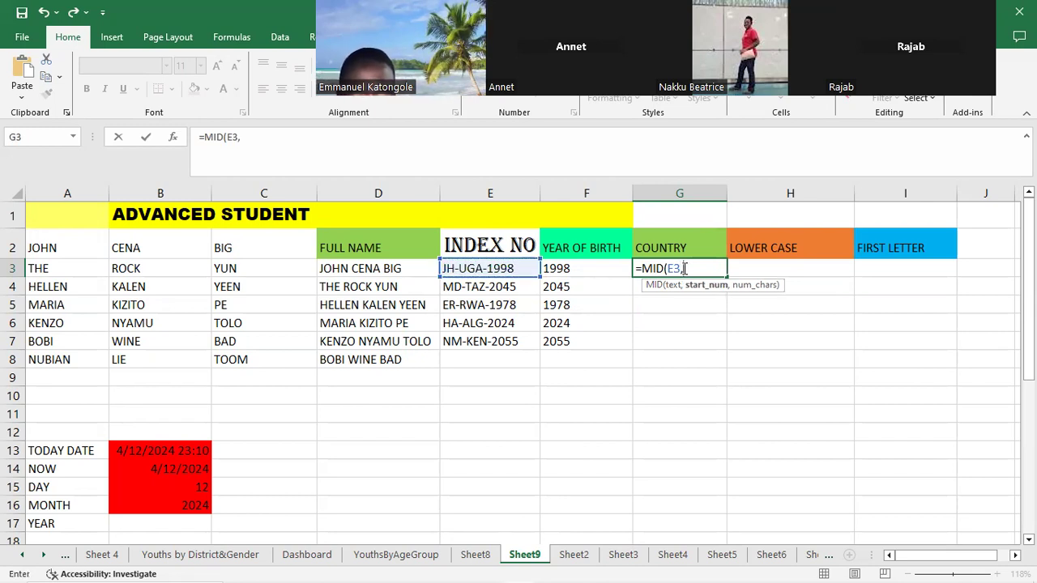
text(4)
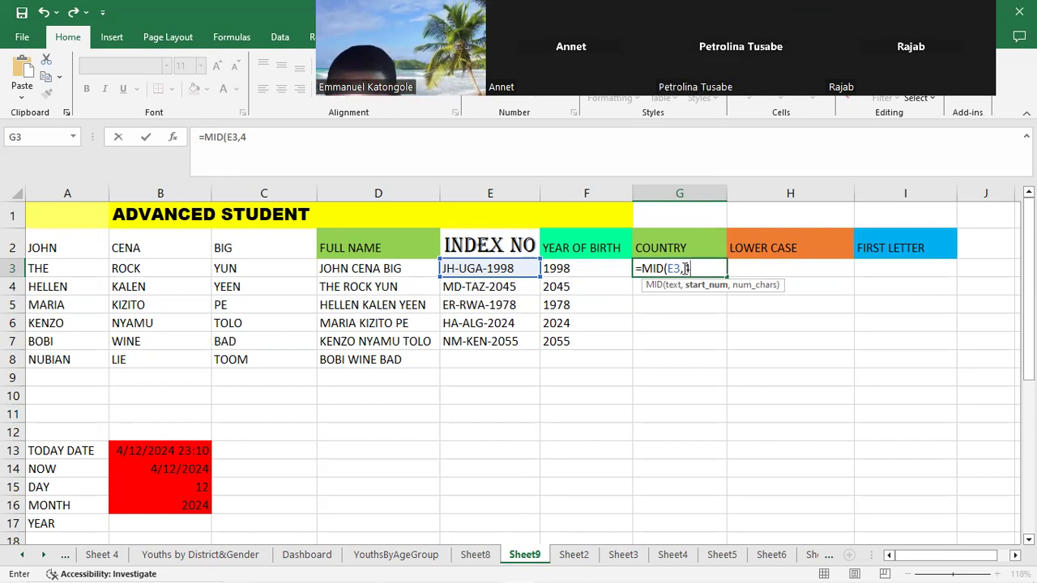
text(,)
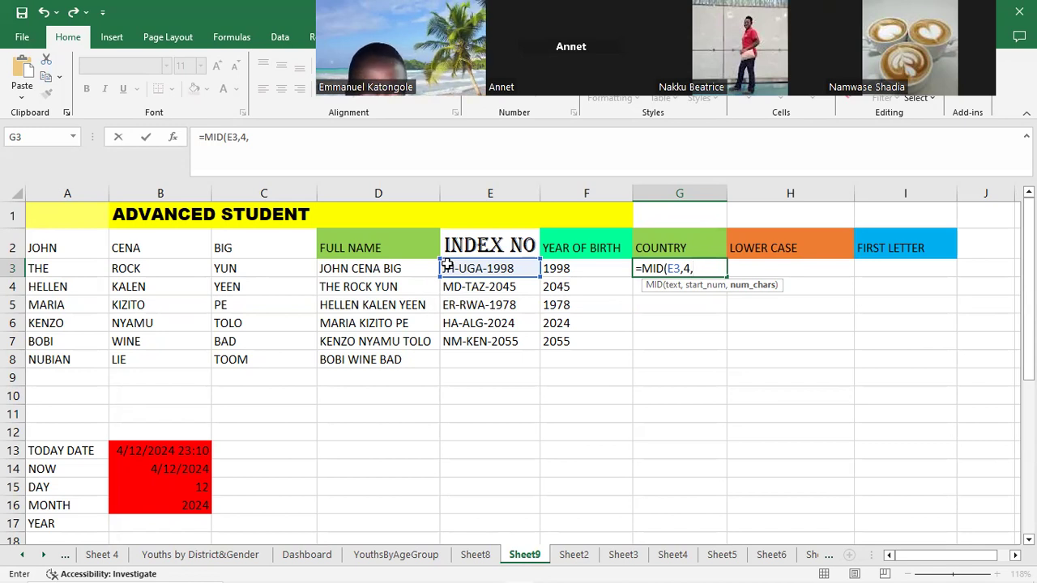
text(3)
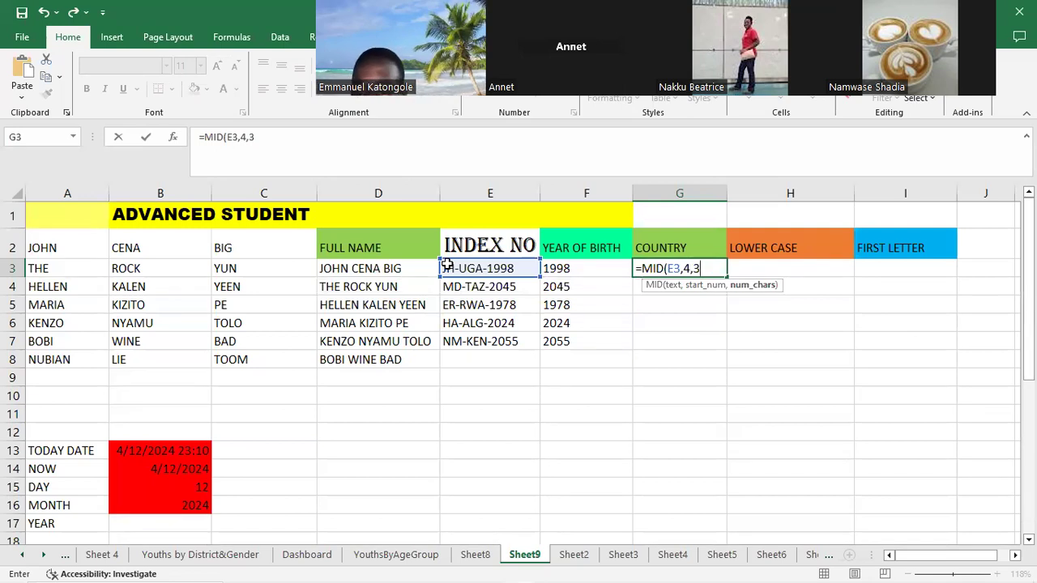
text())
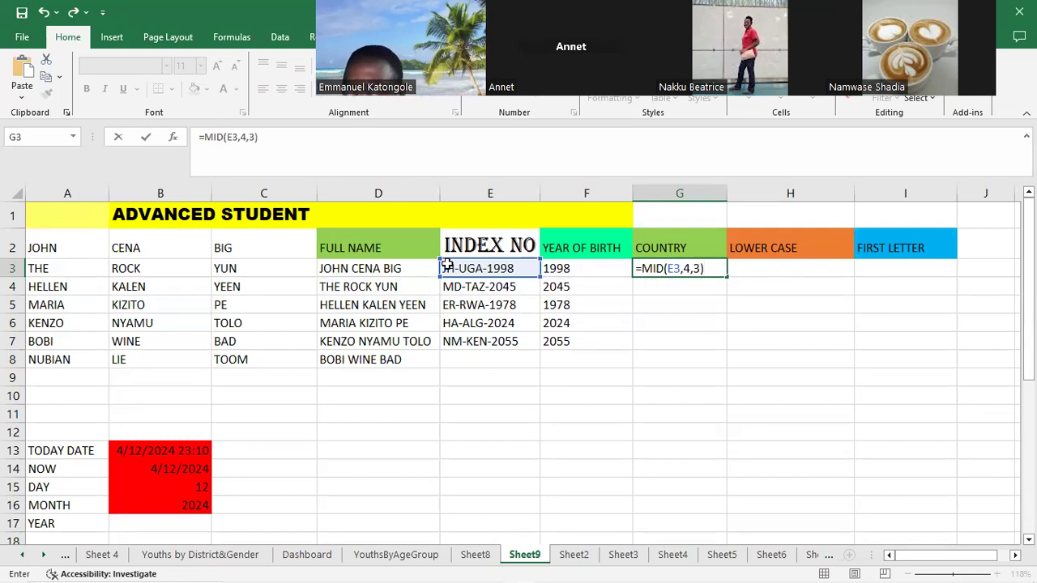
key(Return)
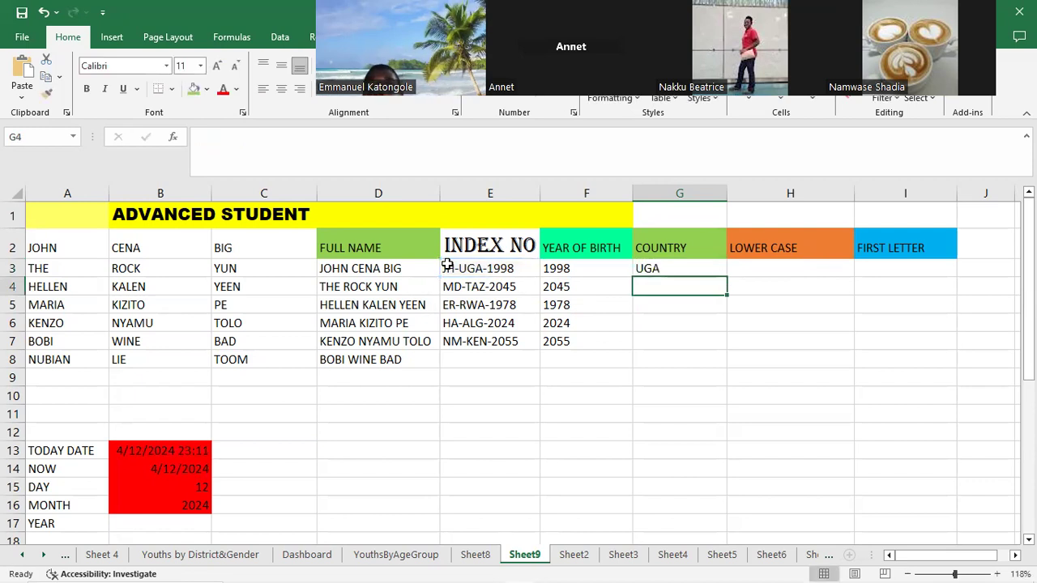
Step: Fill the Country formula from G3 down through G7
click(694, 271)
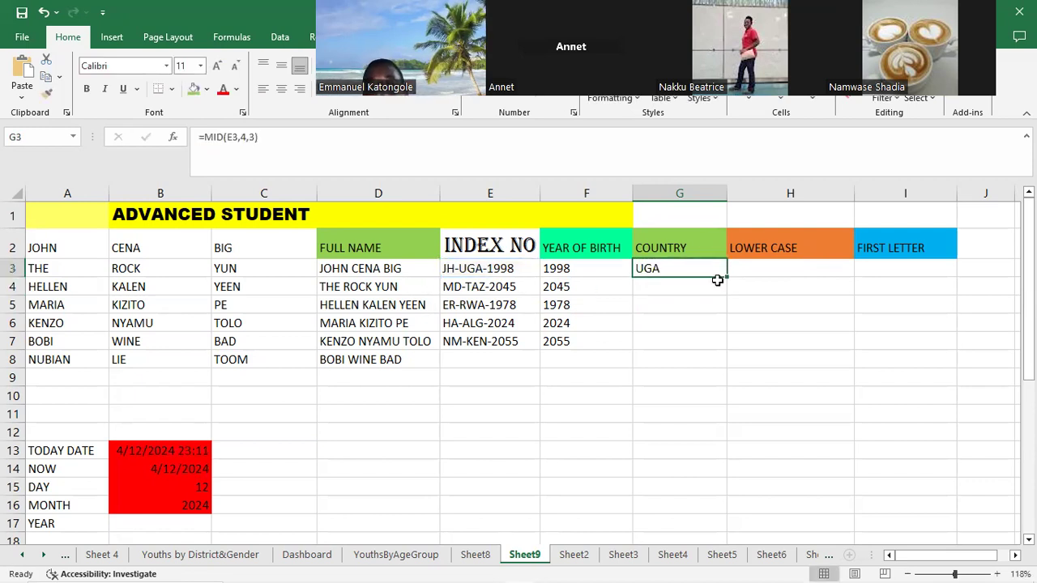
drag(727, 278, 732, 356)
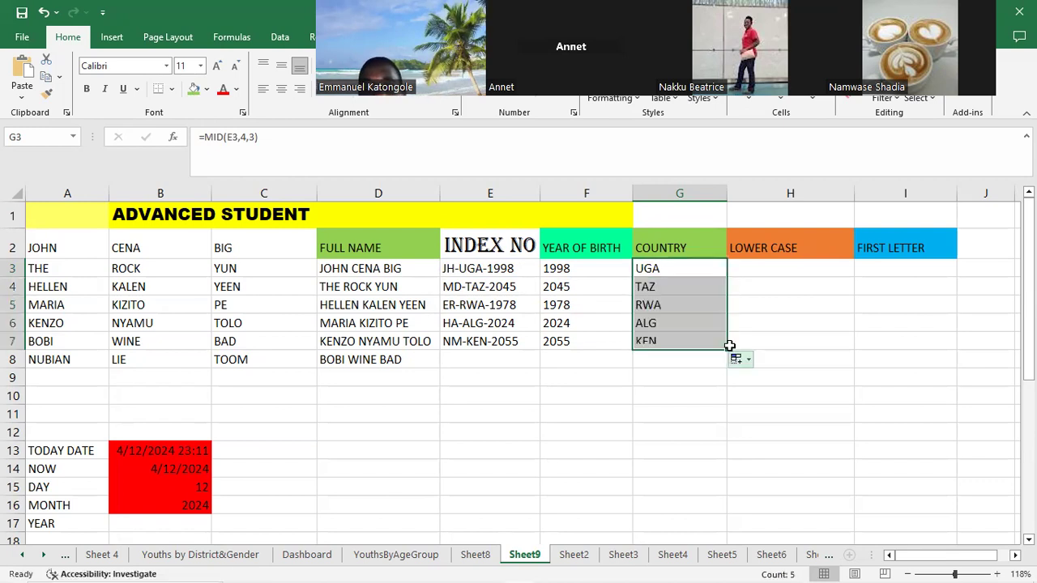
click(733, 291)
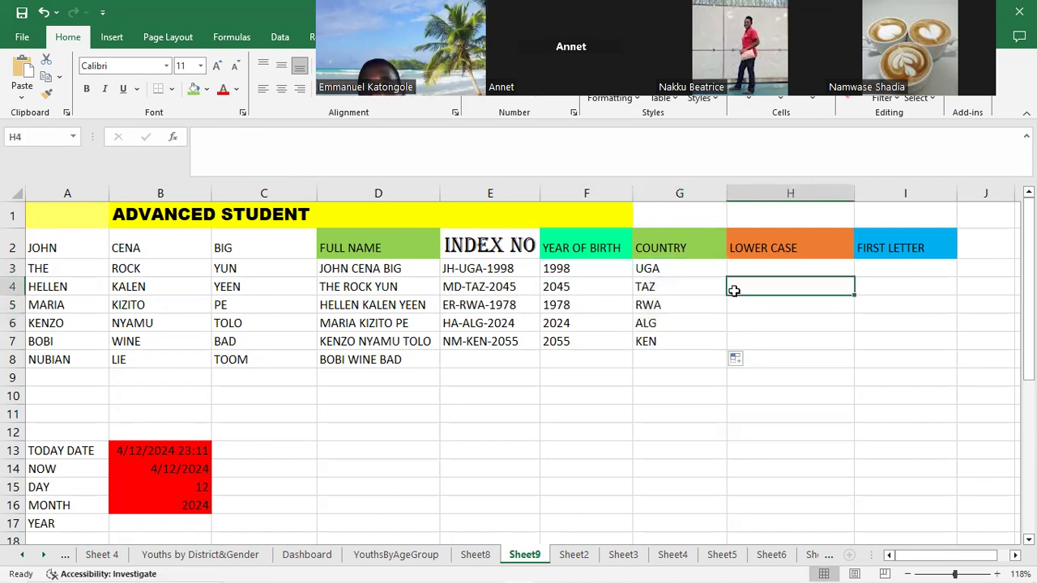
Step: Compare the Year of Birth formula in F3 with the Country formula in G3
click(662, 271)
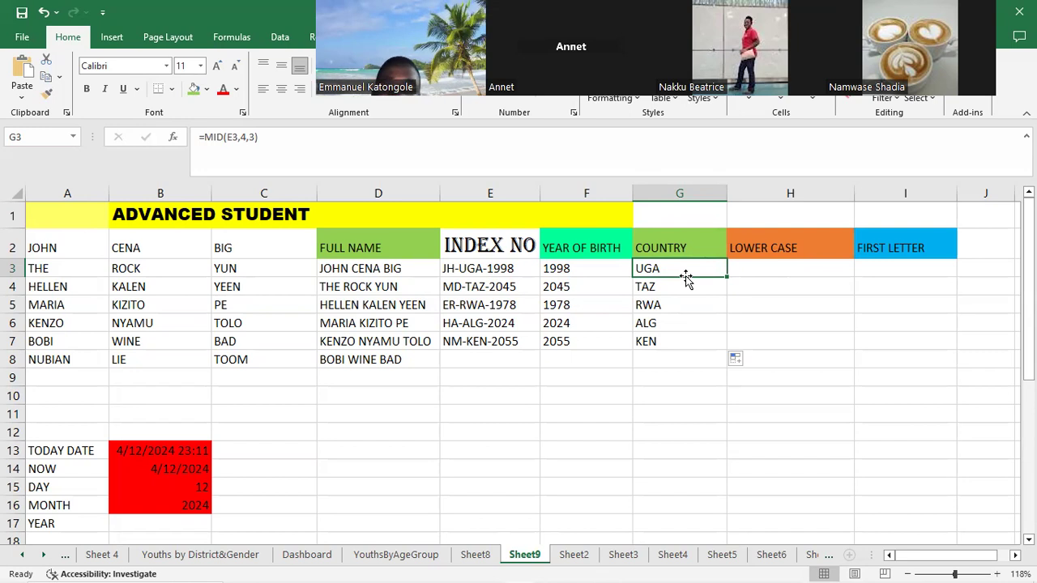
click(589, 264)
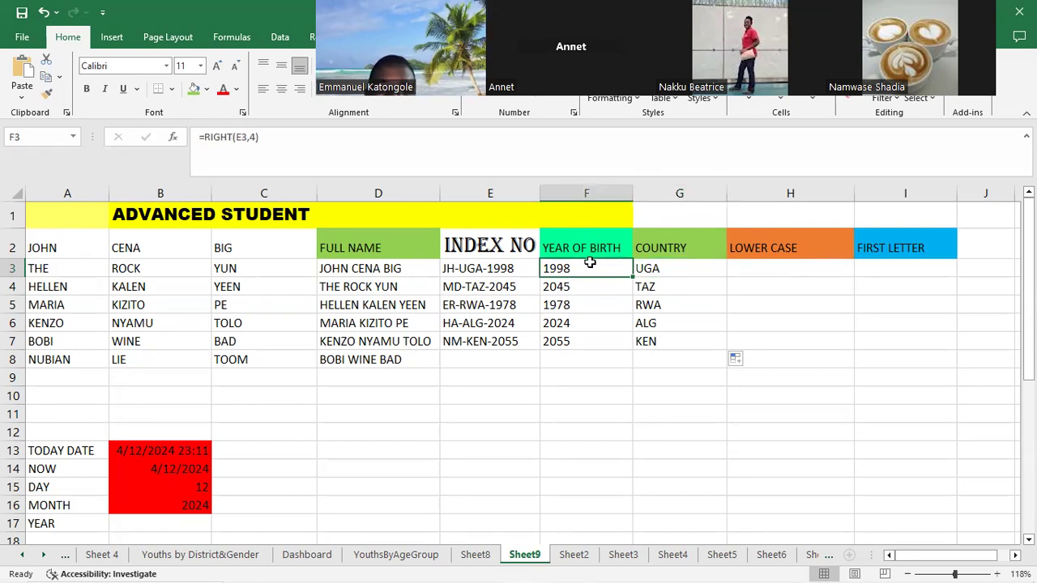
click(671, 265)
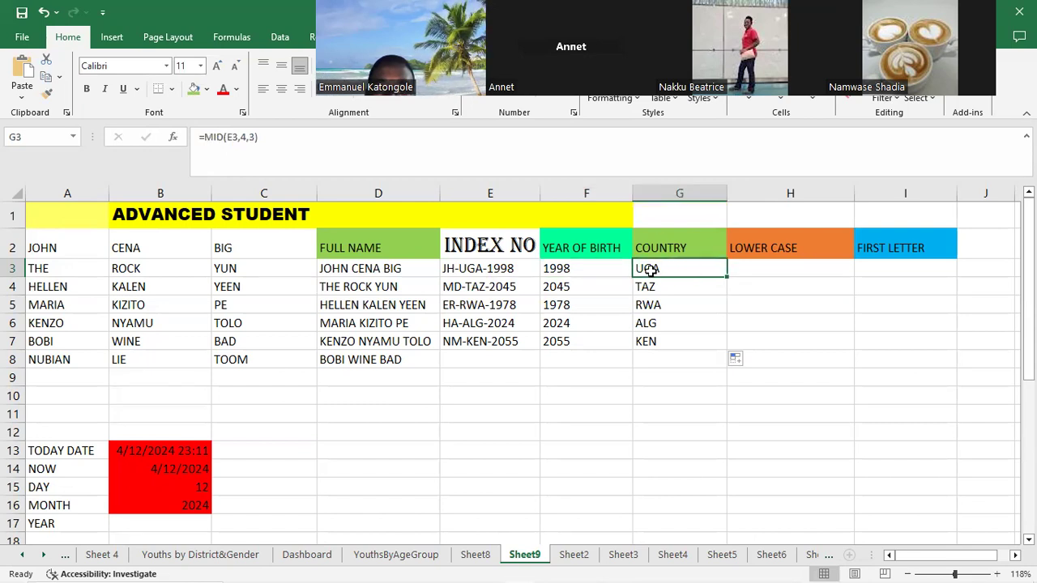
click(570, 268)
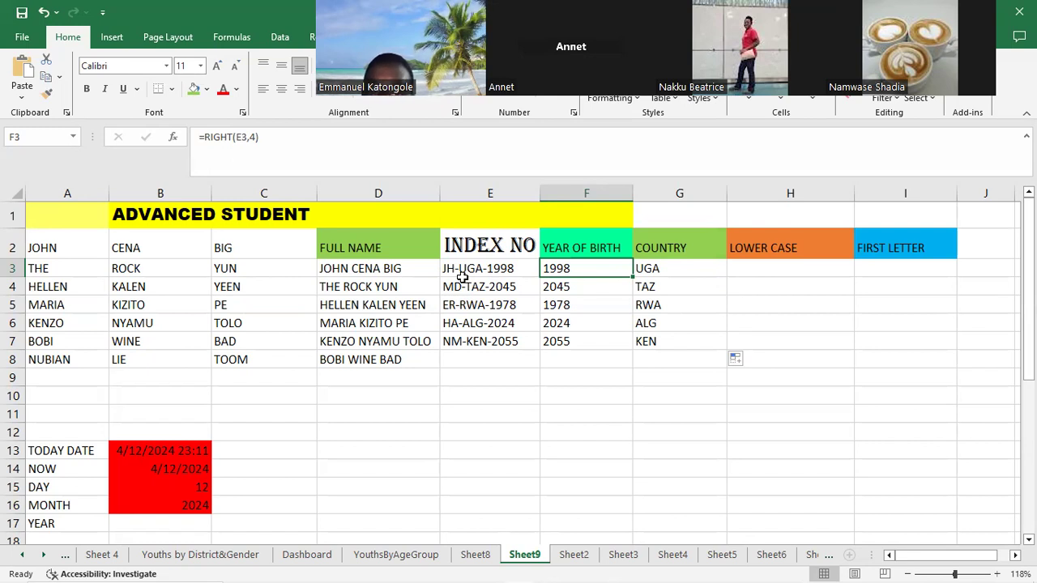
click(673, 266)
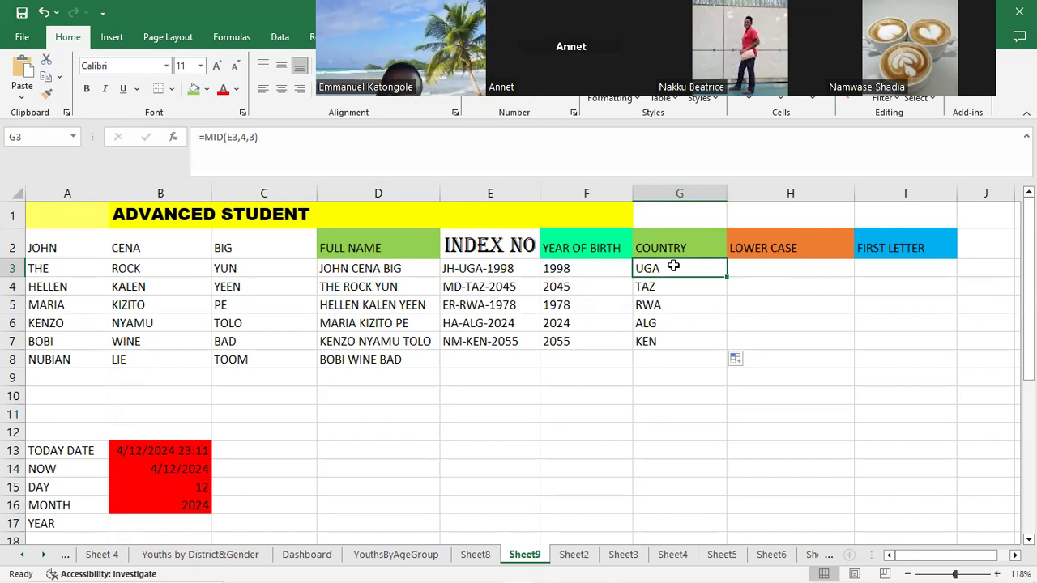
click(753, 276)
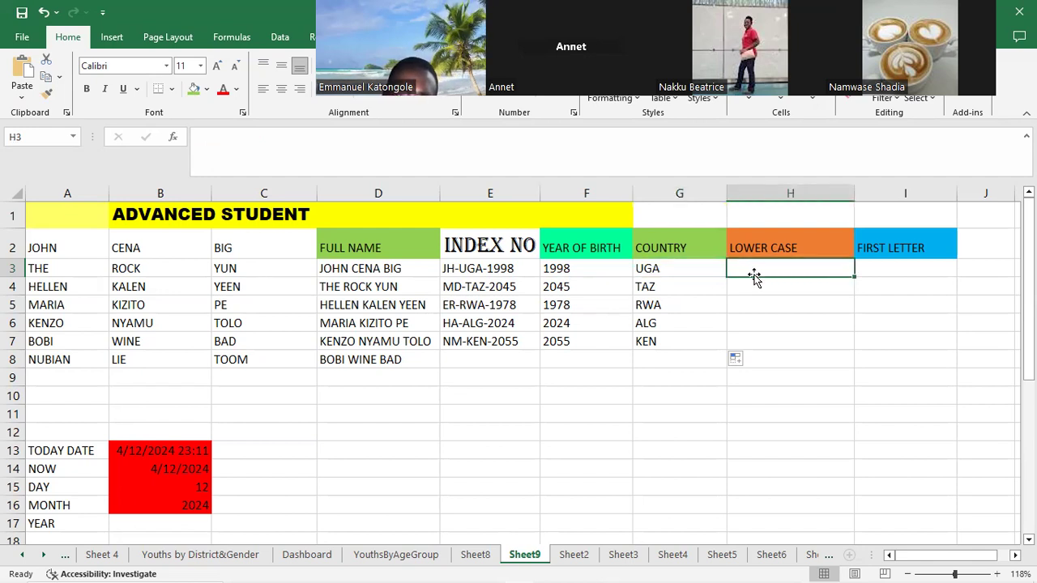
click(658, 263)
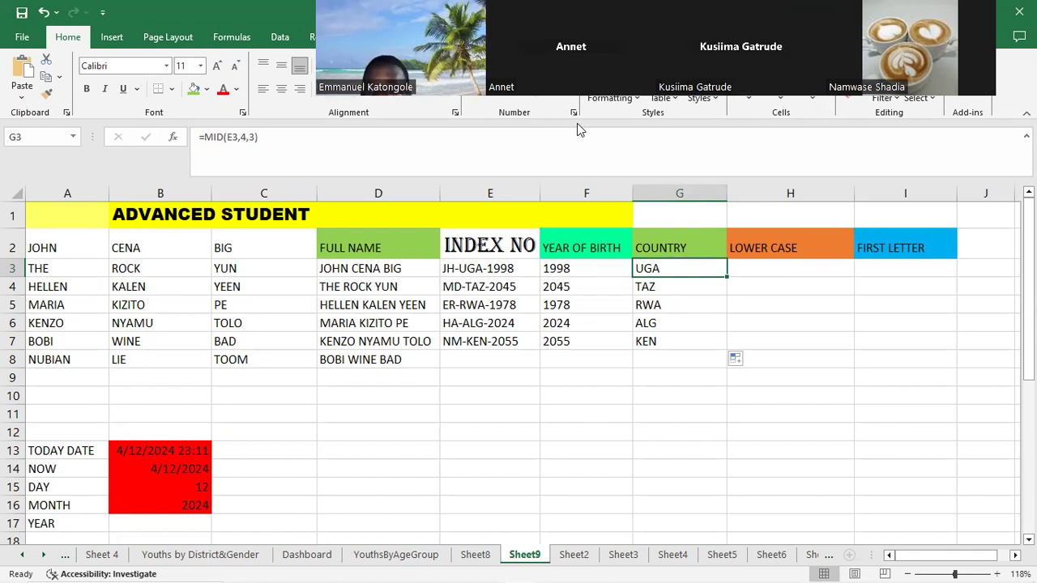
Step: Start a formula with an equals sign in H3, the first Lower Case cell
click(813, 269)
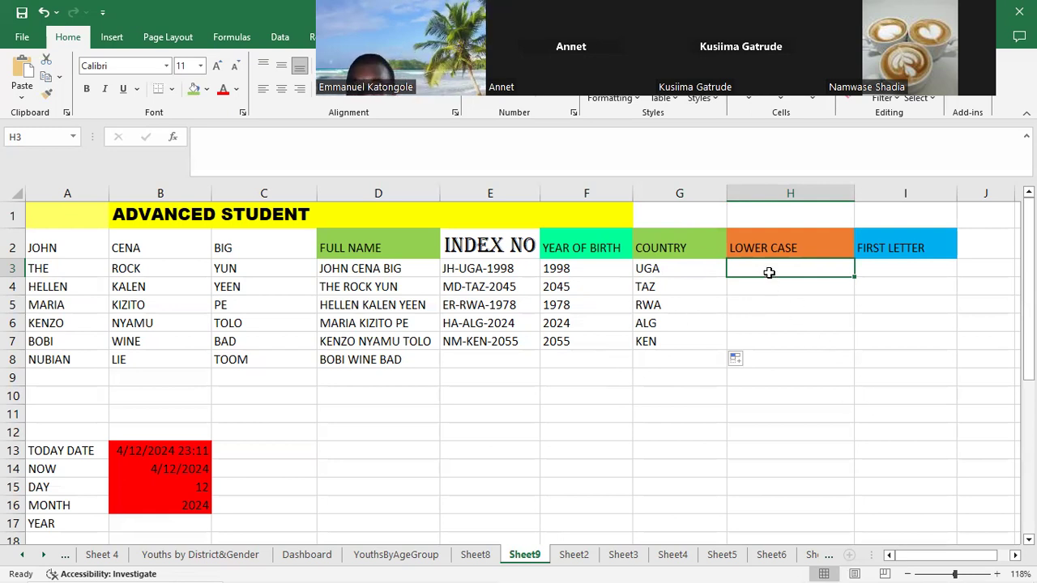
text(=)
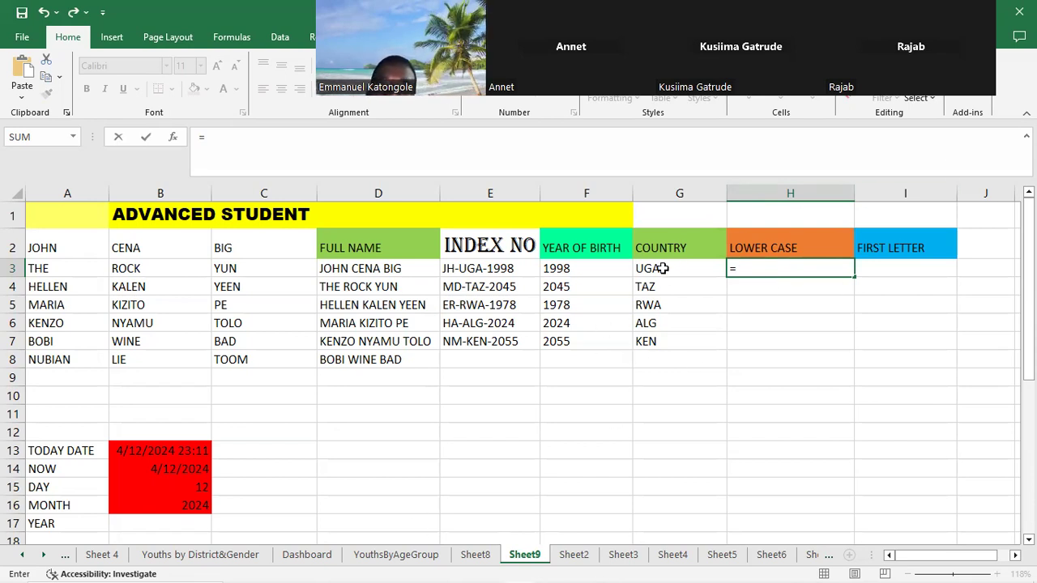
click(663, 269)
click(781, 266)
key(BackSpace)
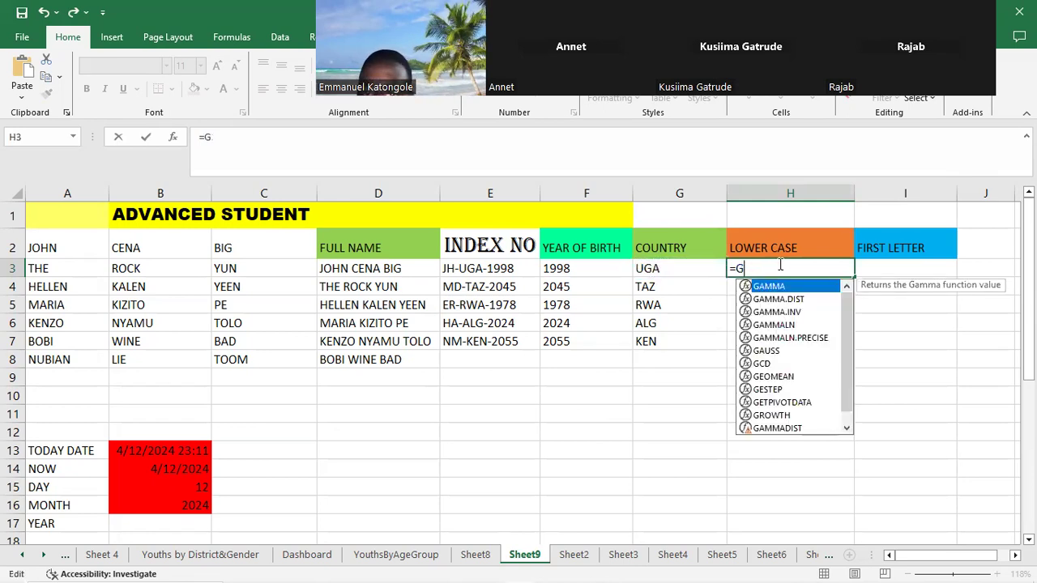
key(BackSpace)
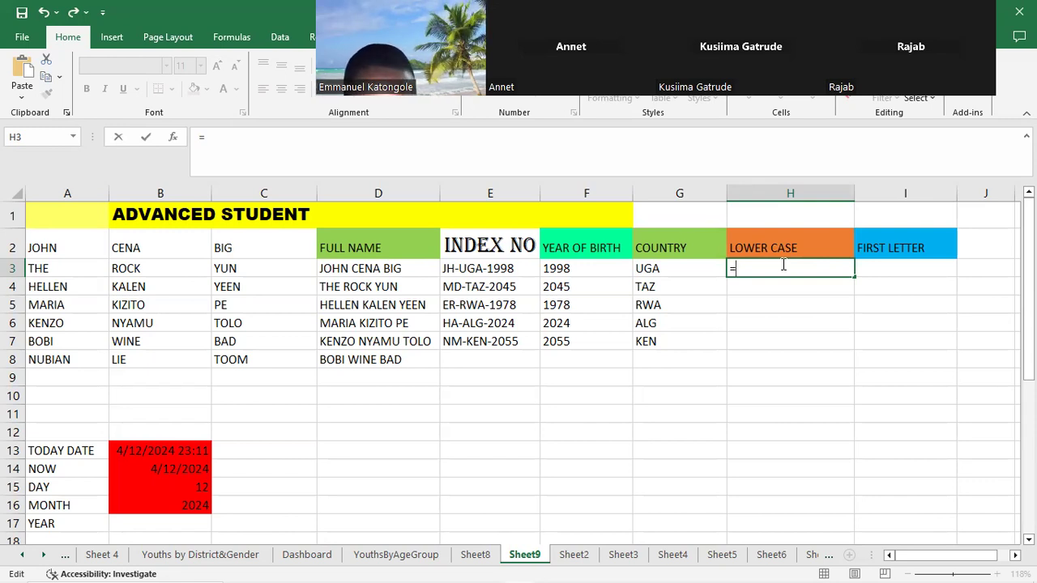
Step: Build a formula in H3 that uses EXACT to compare G3 with LOWER(G3), and try to enter it
text(EX)
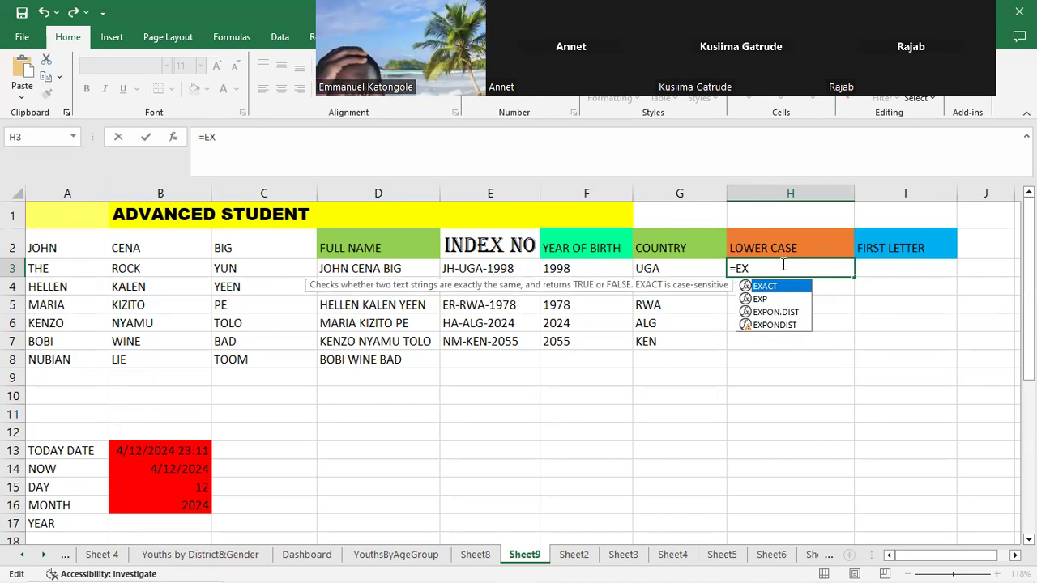
text(ACT)
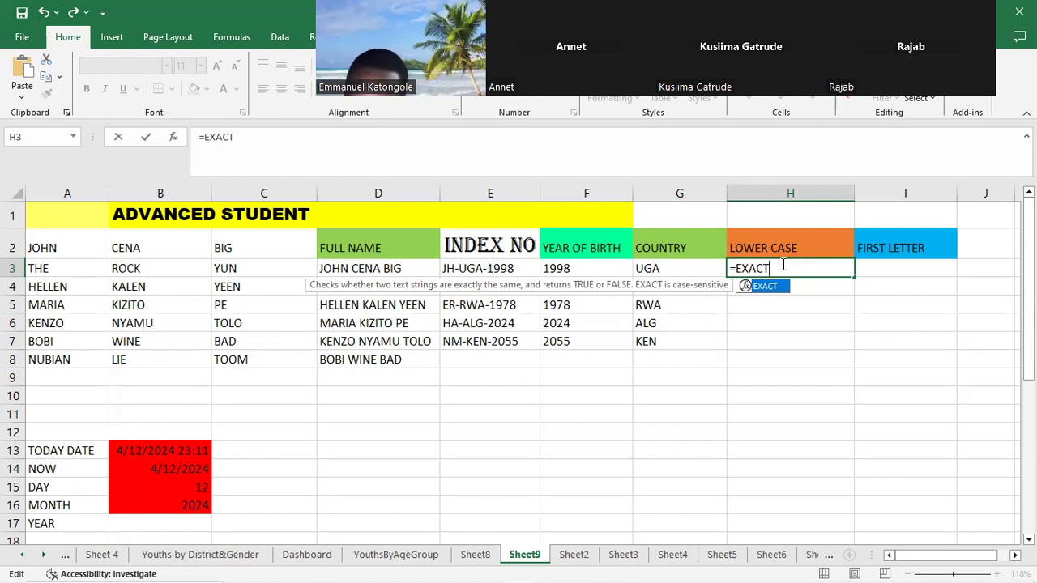
text(()
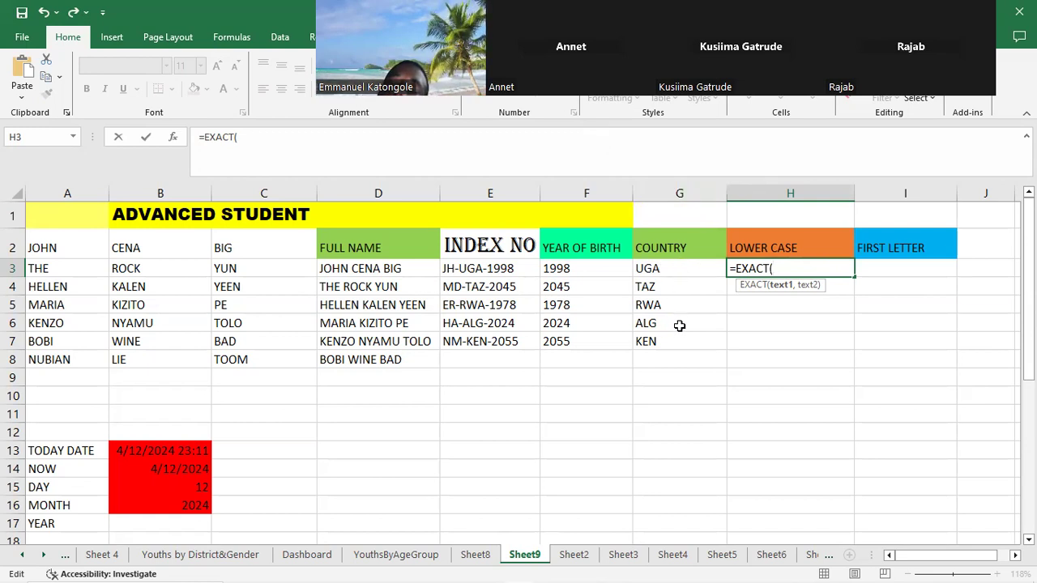
click(685, 270)
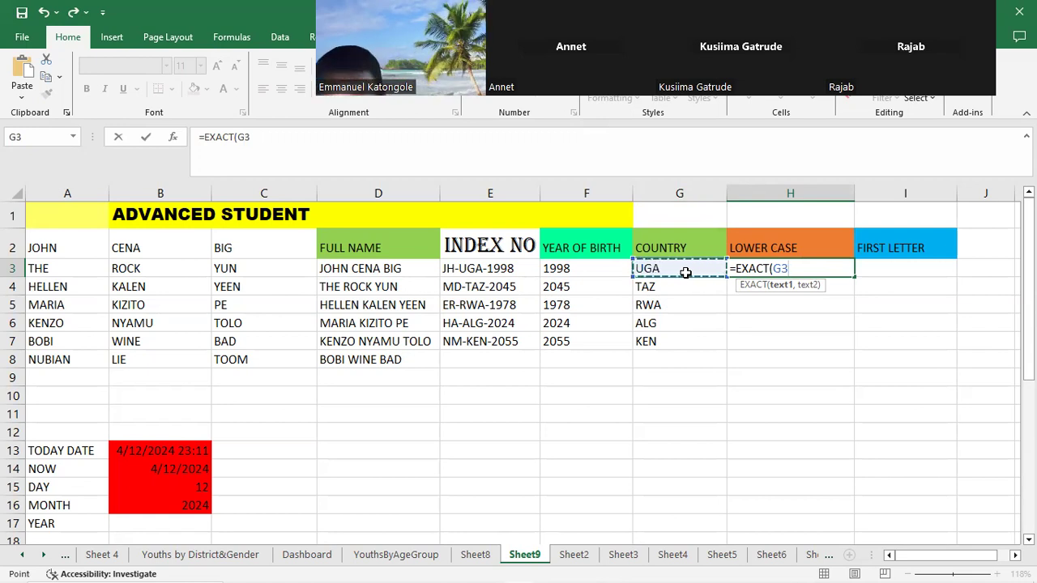
text(,)
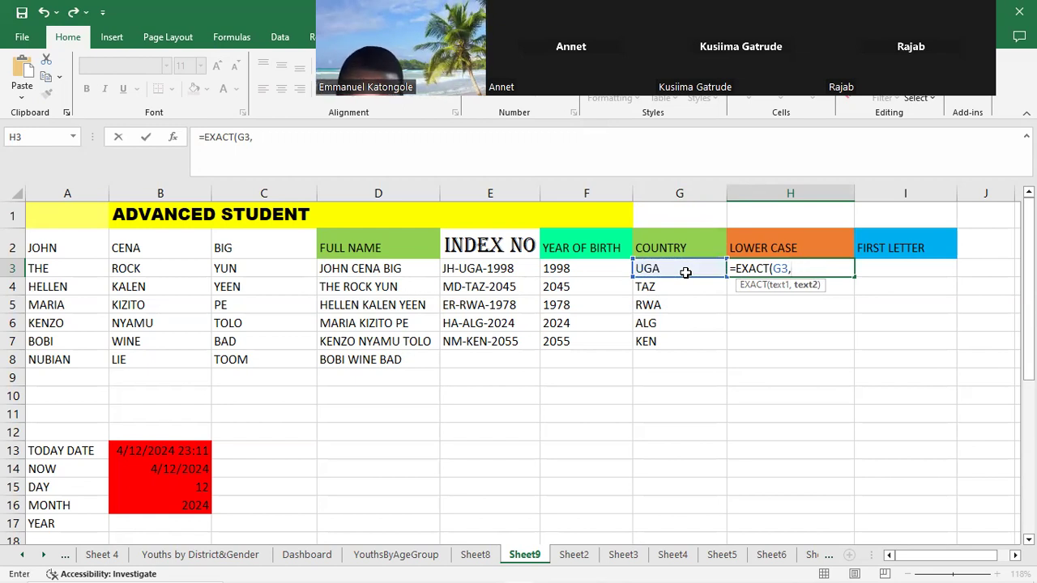
text(LOWER)
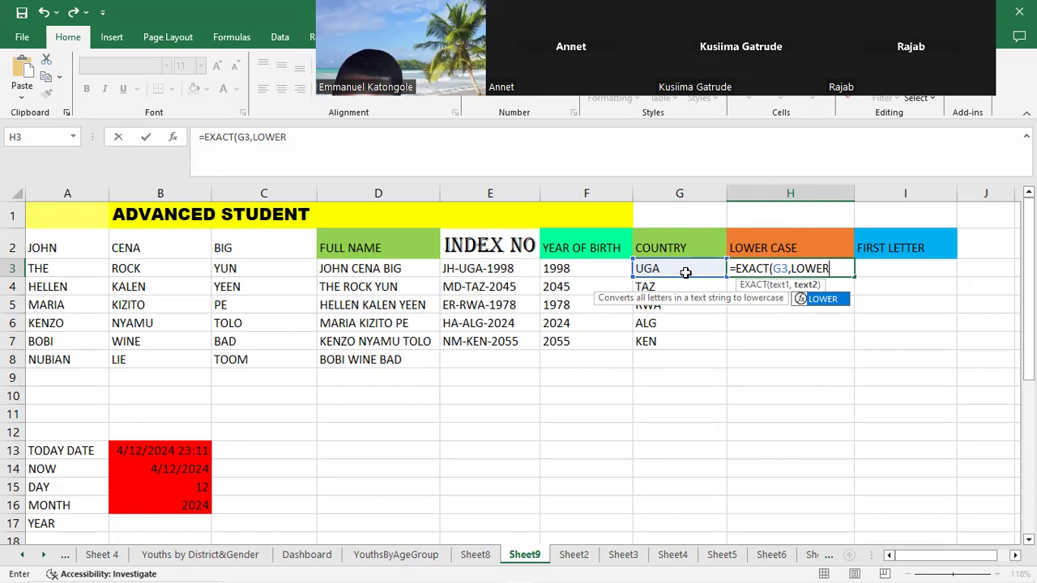
text(()
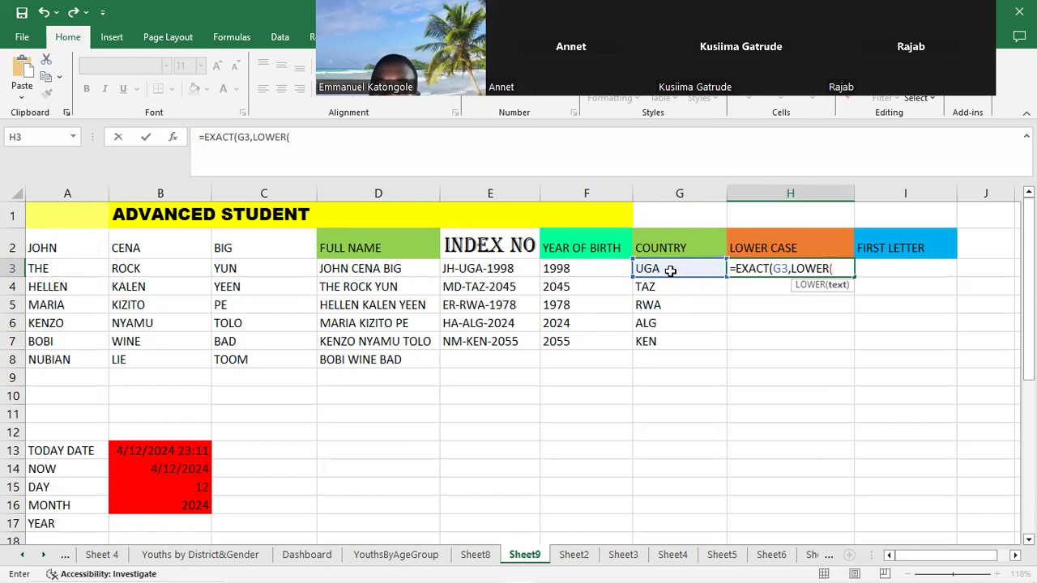
click(670, 270)
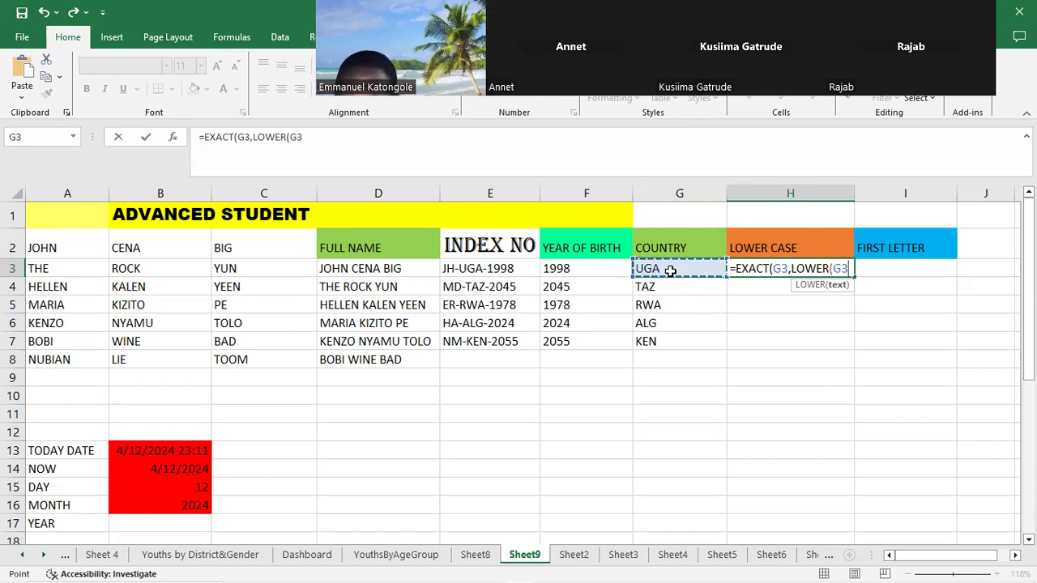
text())
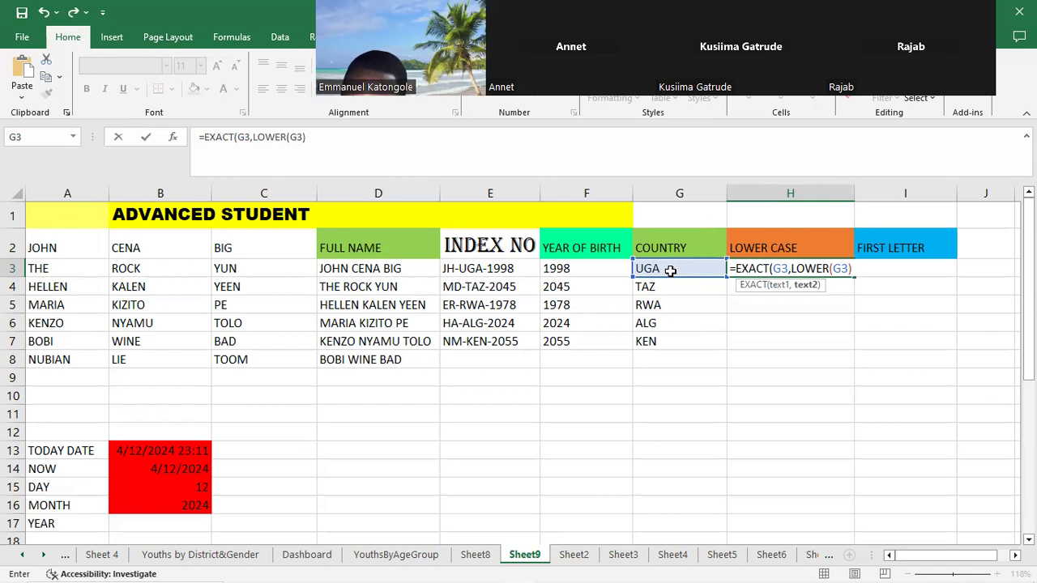
key(Return)
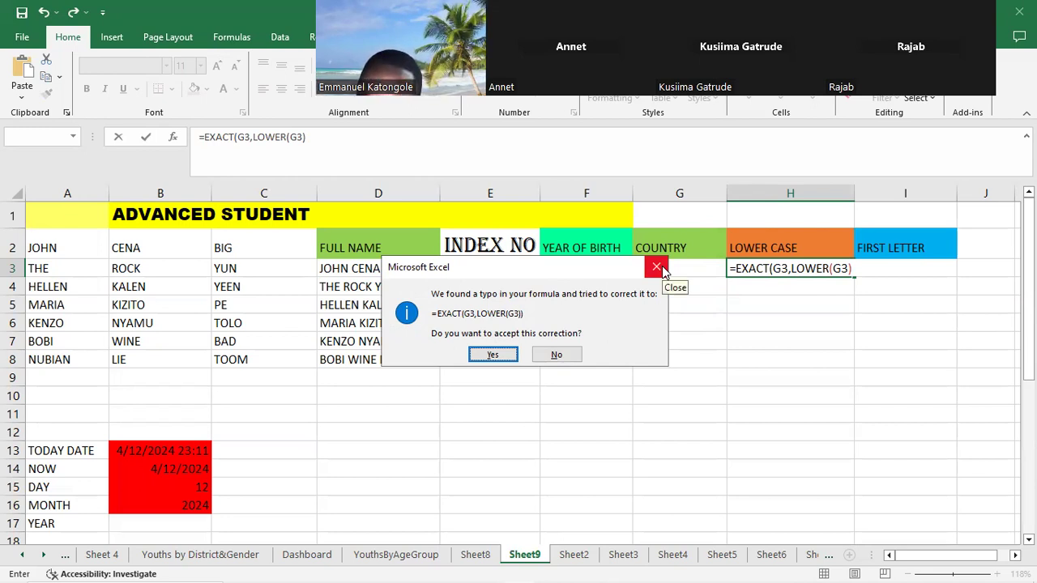
Step: Reject the proposed correction and add the missing closing parenthesis so H3 contains =EXACT(G3,LOWER(G3))
click(658, 267)
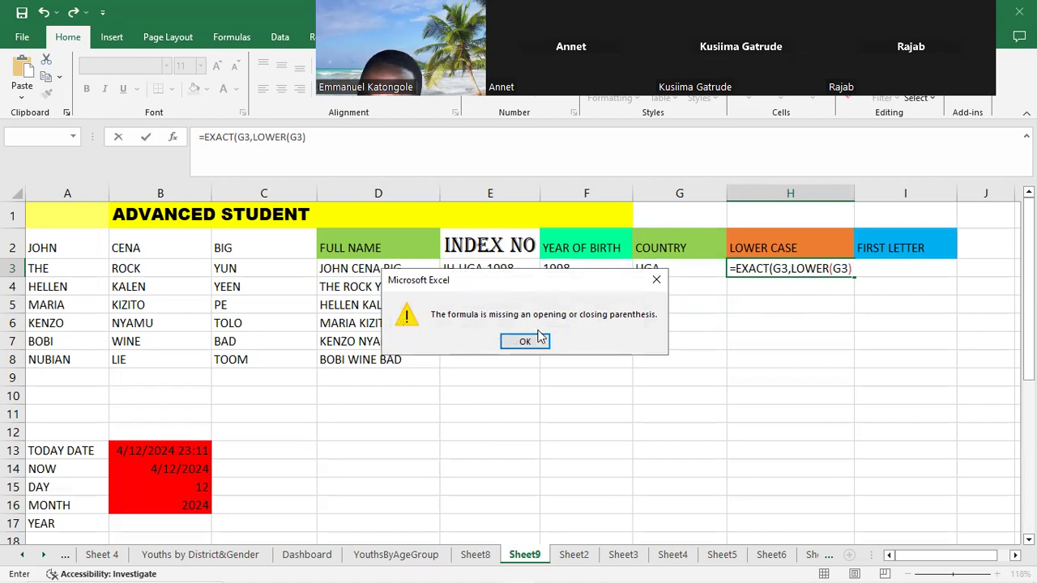
click(655, 279)
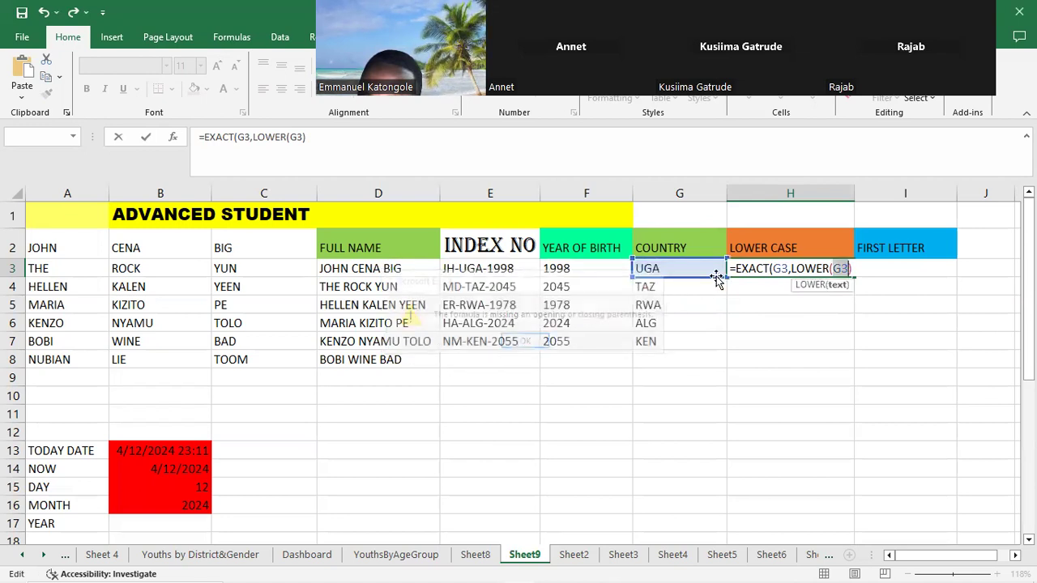
click(851, 268)
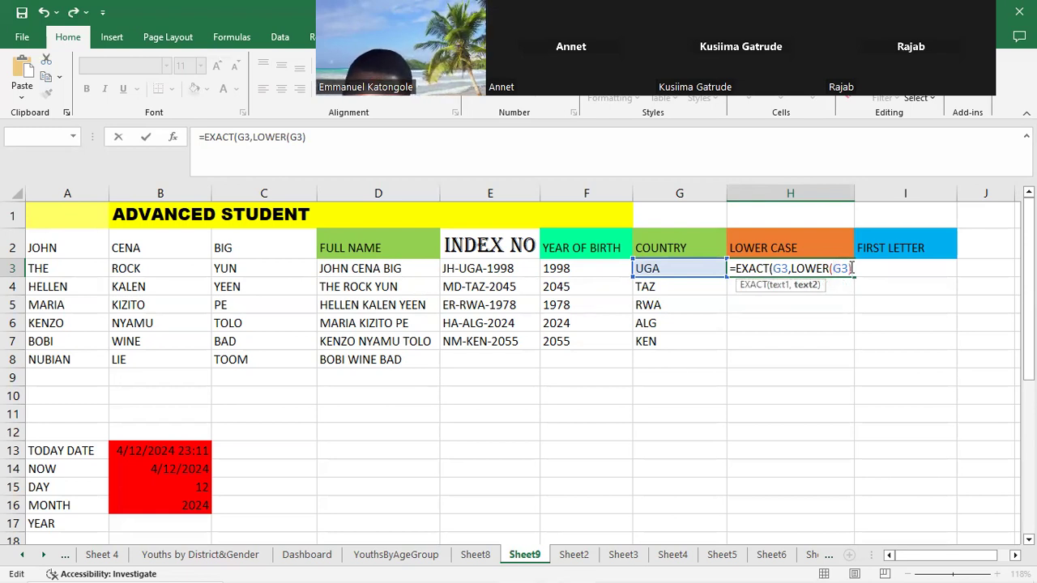
text())
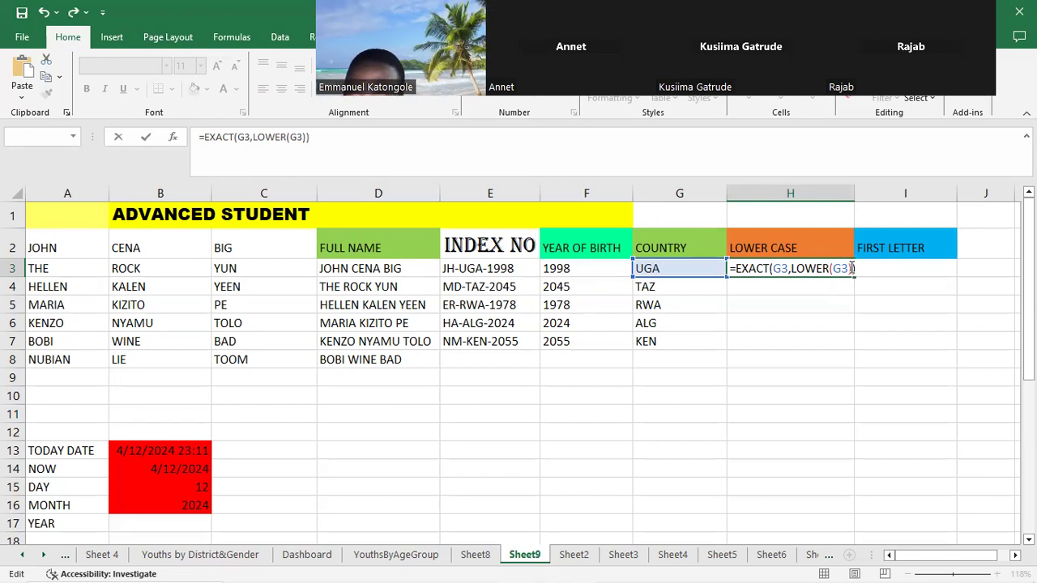
key(Return)
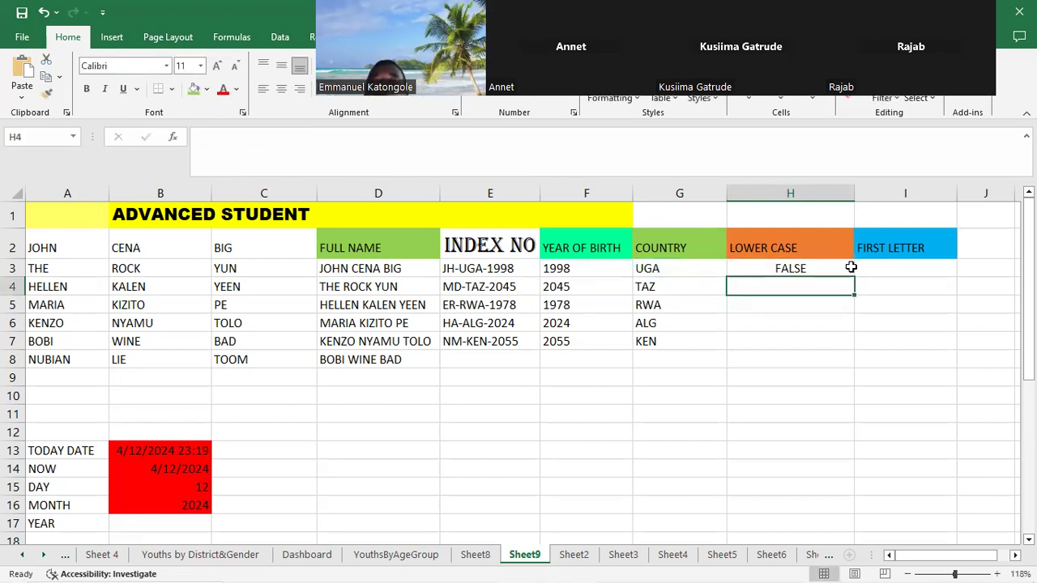
Step: Fill the EXACT formula from H3 down through H7
click(830, 270)
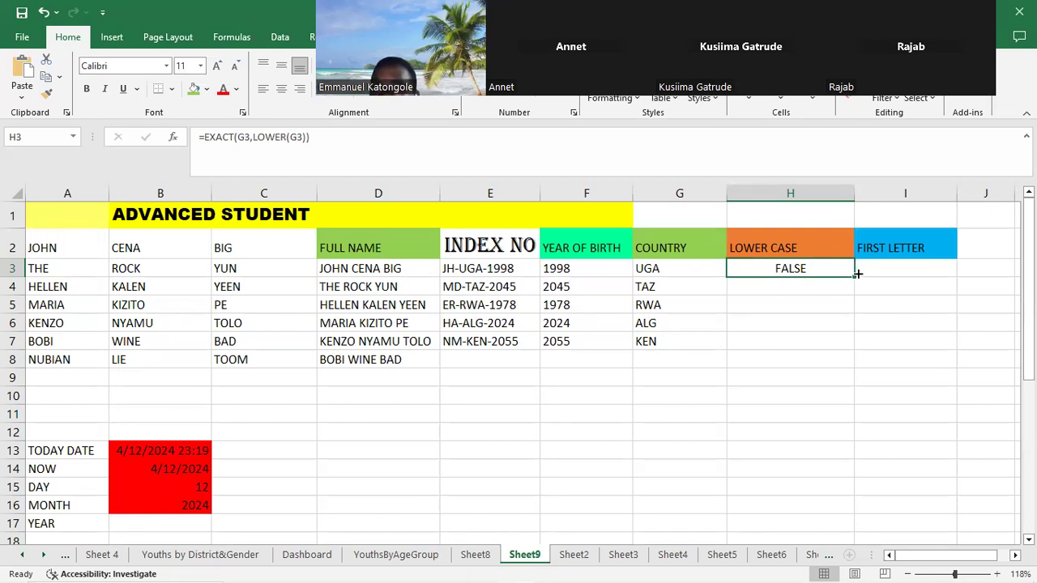
drag(853, 278, 834, 343)
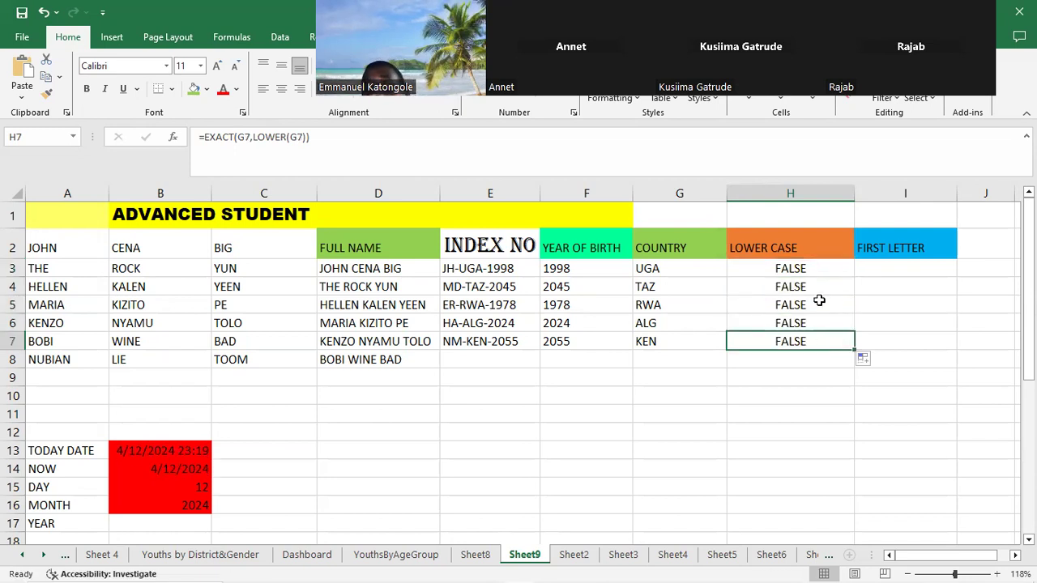
Step: Clear the EXACT formulas from the Lower Case cells H3 through H7
click(799, 266)
drag(812, 265, 800, 341)
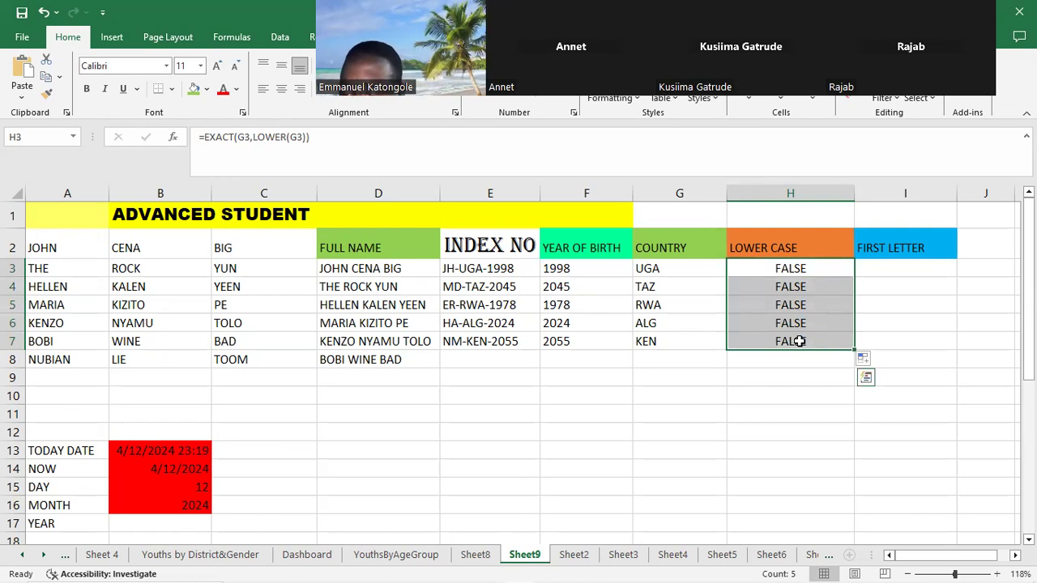
text(=)
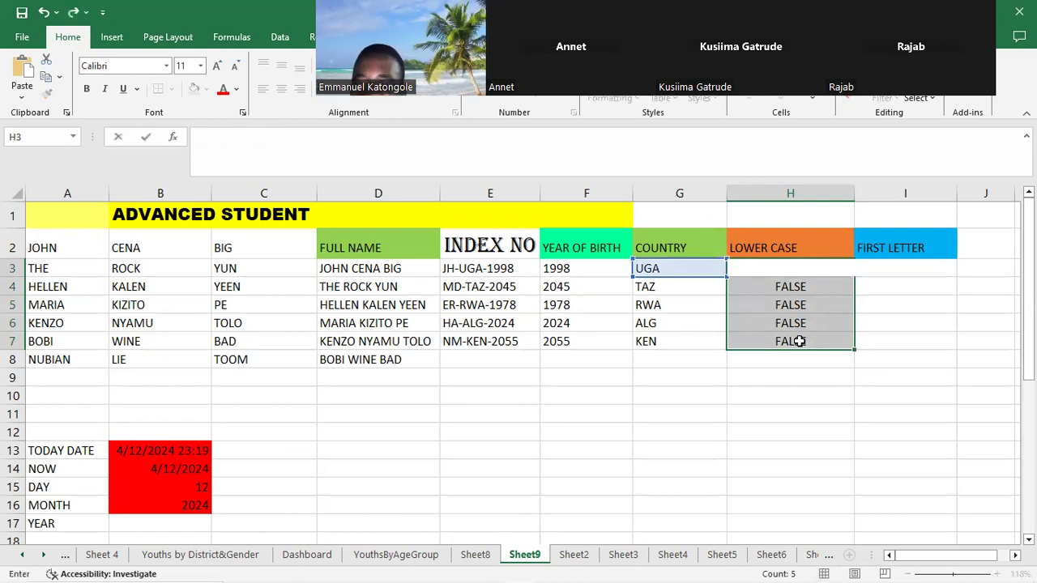
click(799, 285)
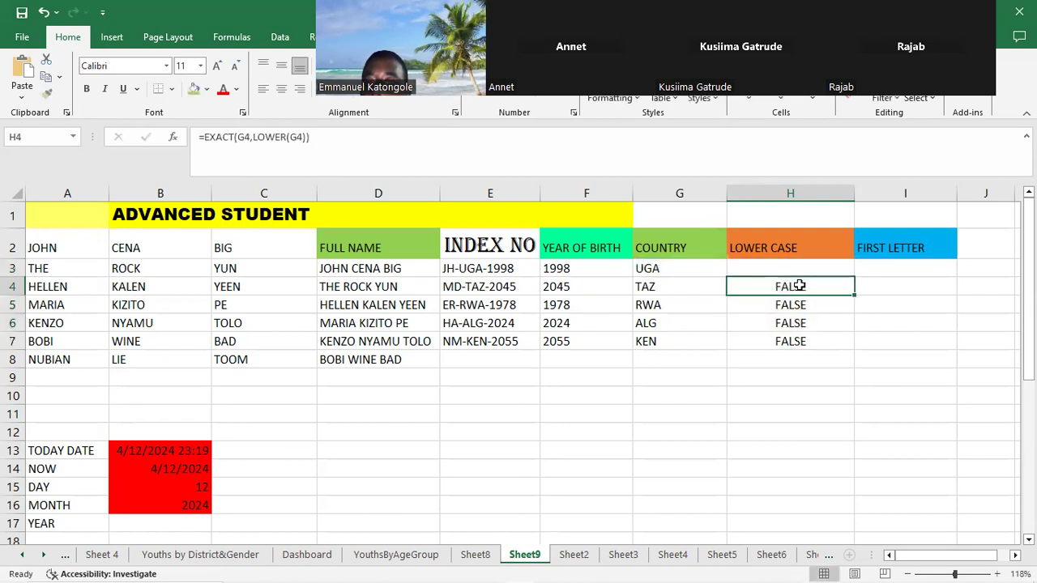
click(807, 276)
drag(808, 277, 800, 341)
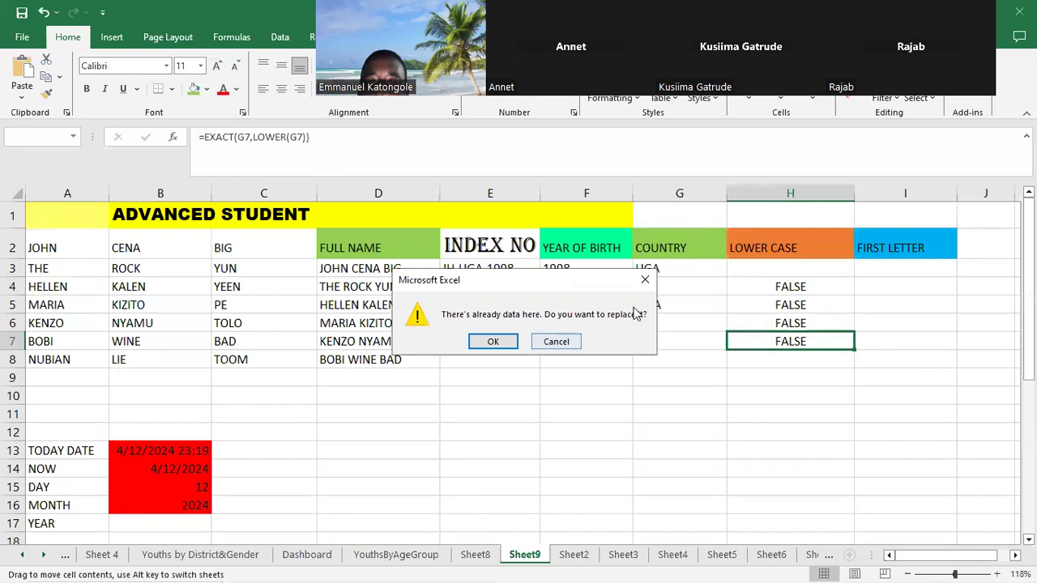
click(645, 280)
click(792, 282)
drag(792, 282, 785, 337)
right_click(782, 339)
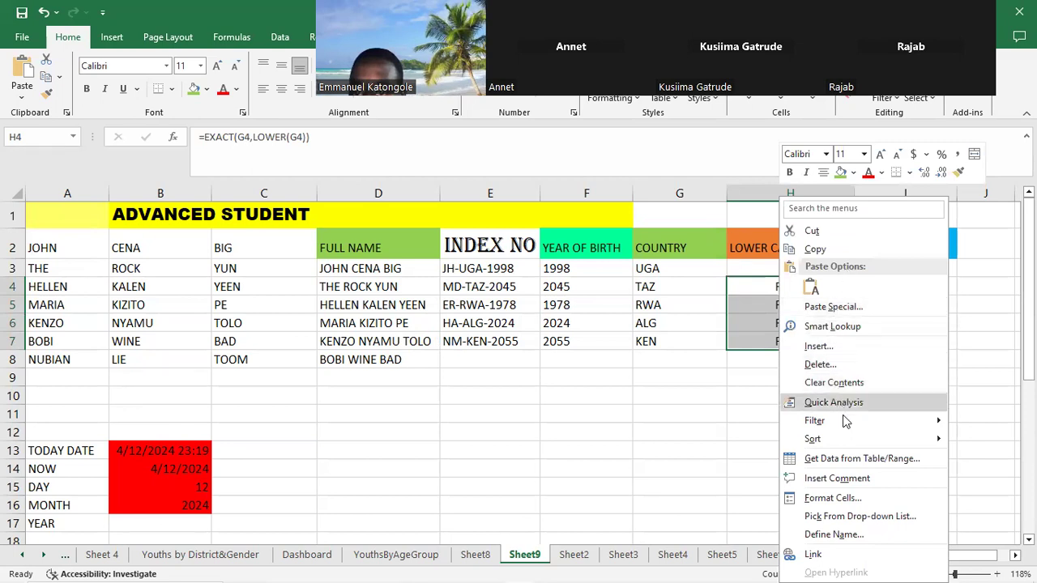
click(843, 382)
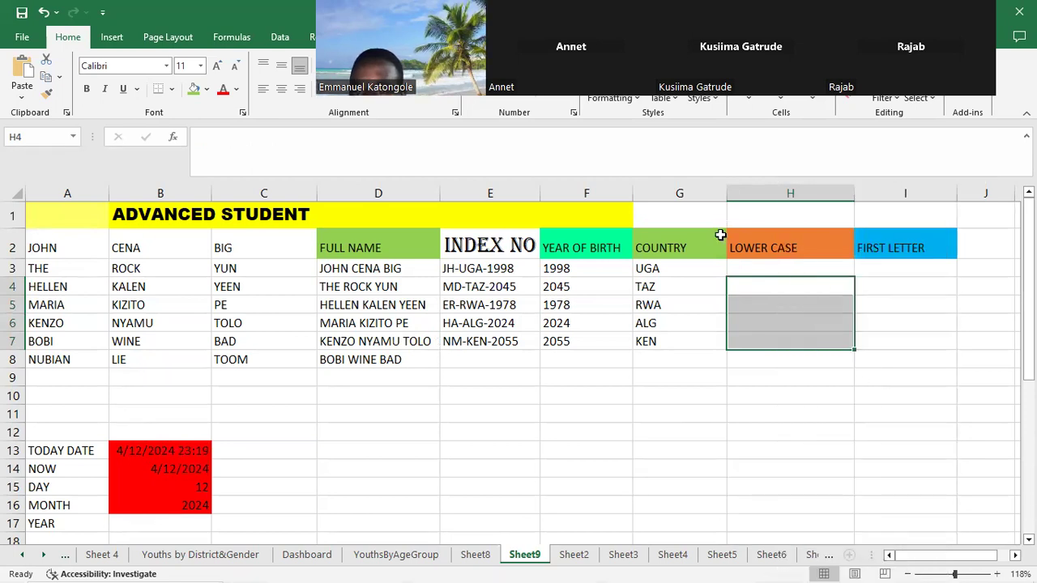
Step: Start a new formula in H3 with the LOWER function and its opening parenthesis
click(768, 291)
click(748, 273)
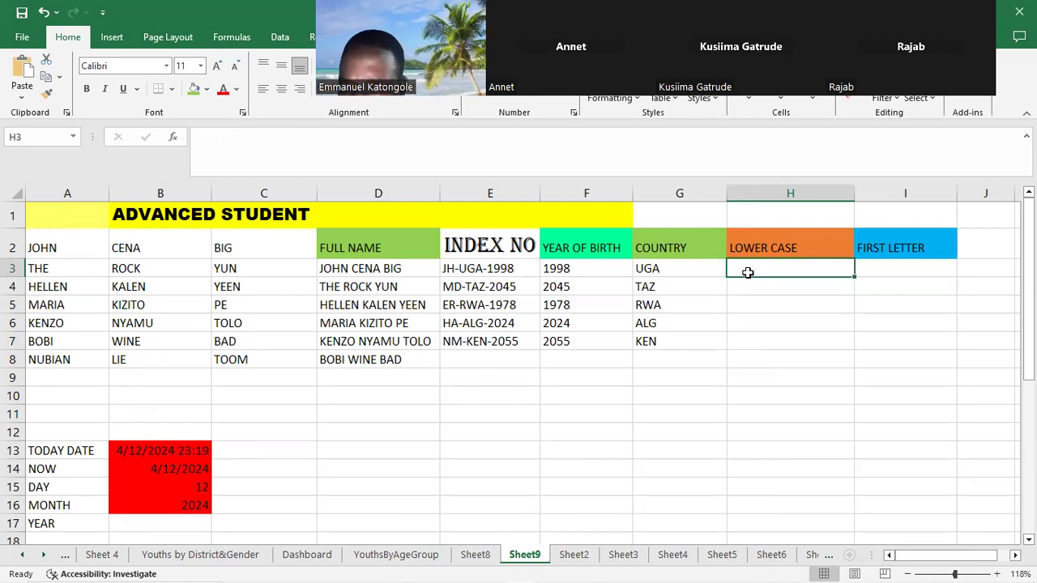
text(=)
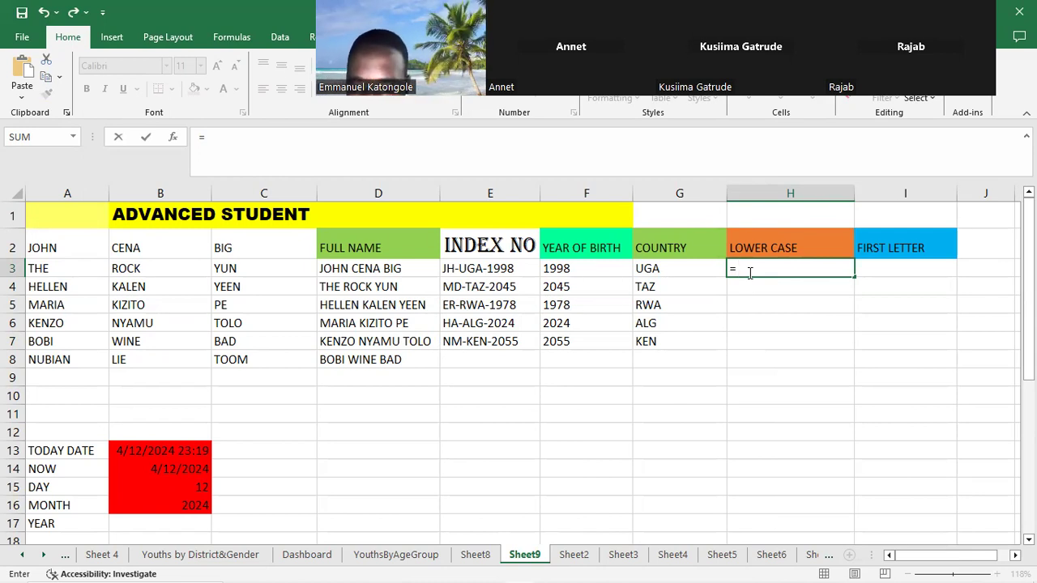
text(L0)
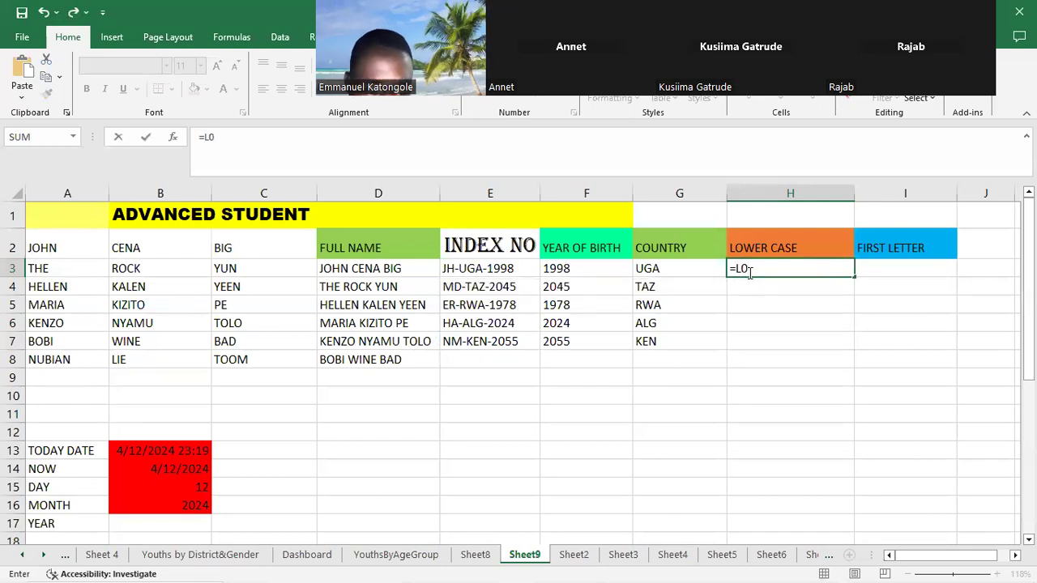
key(BackSpace)
text(OWE)
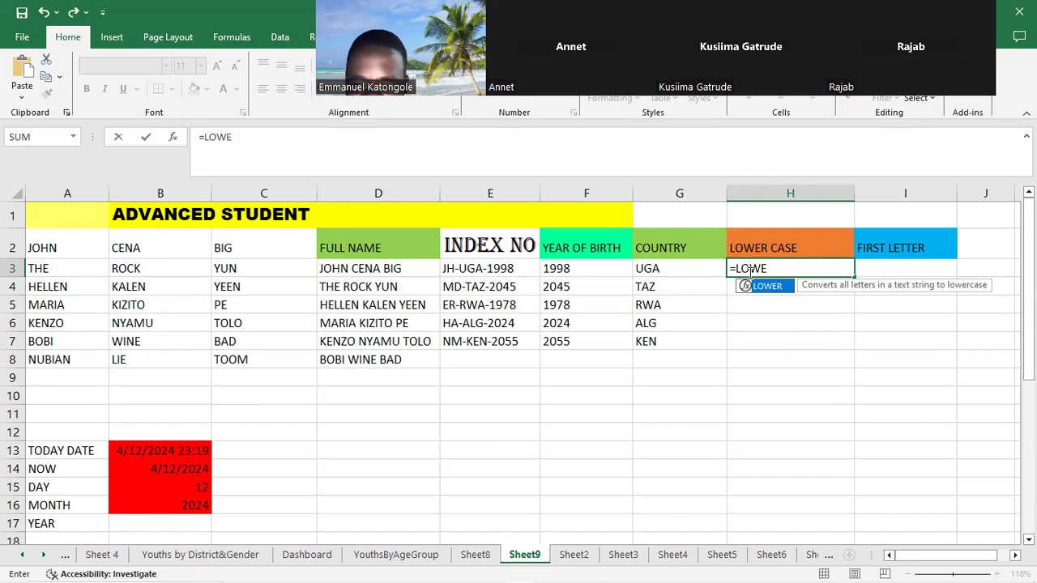
text(R)
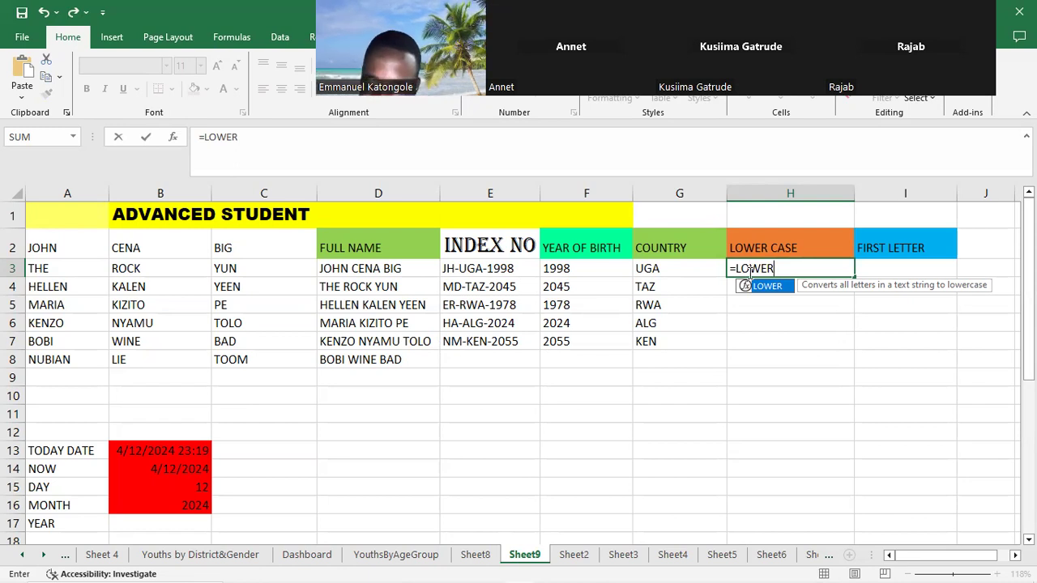
text(()
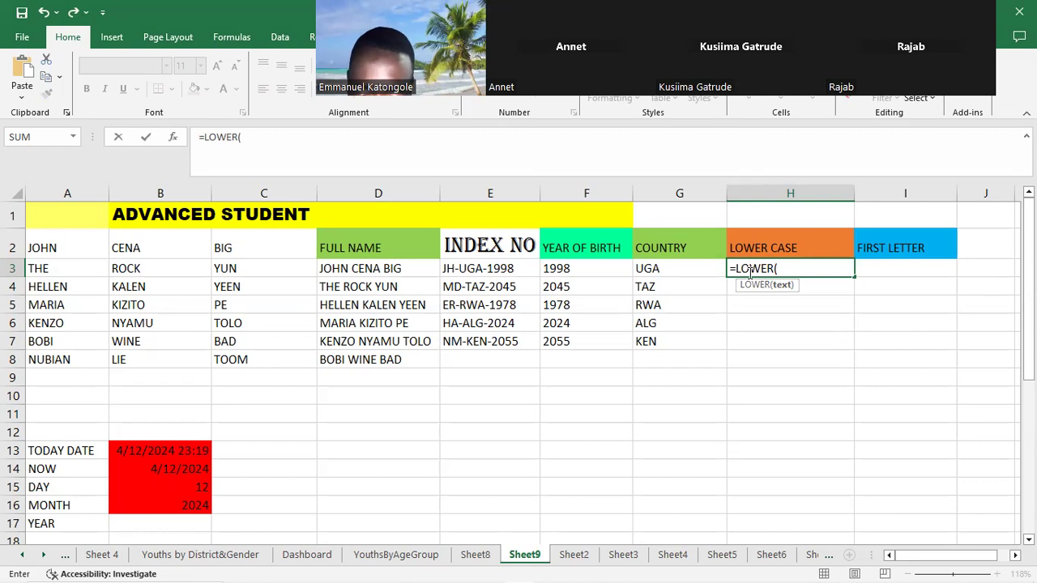
Step: Complete the H3 formula as =LOWER(MID(G3,4,3)), taking the country code in G3 as the text
text(MID)
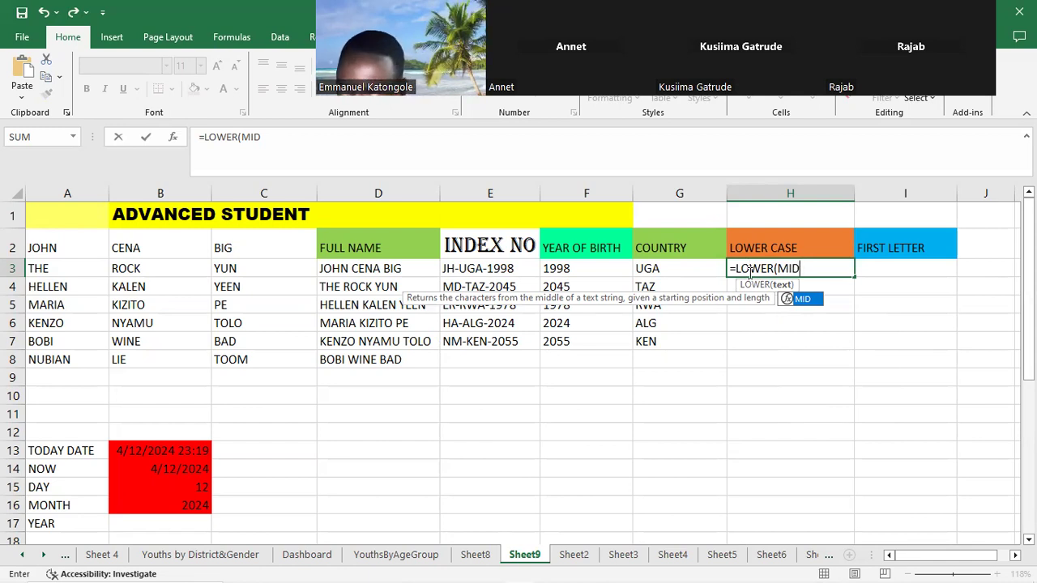
text(()
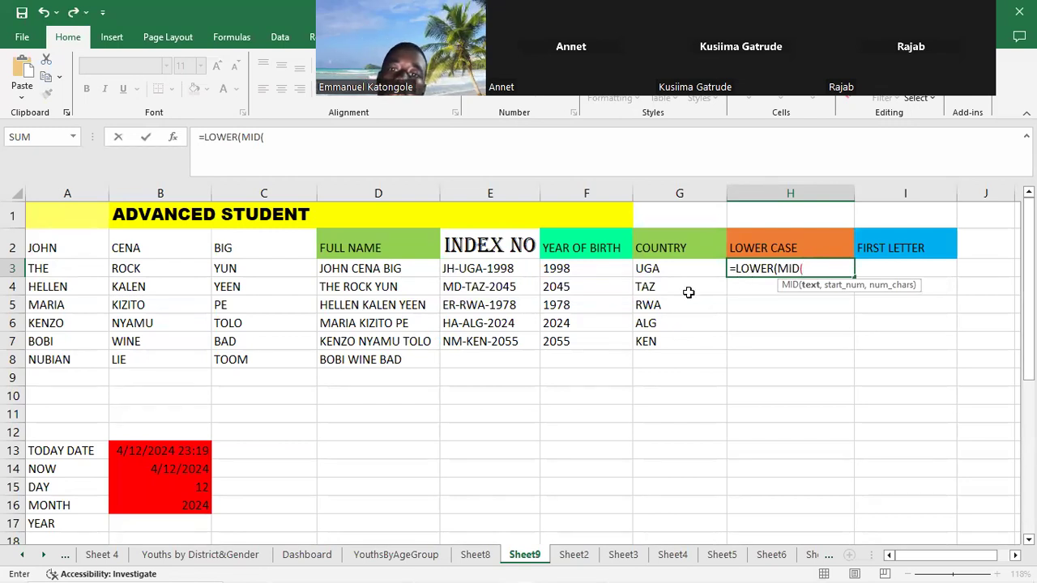
click(666, 271)
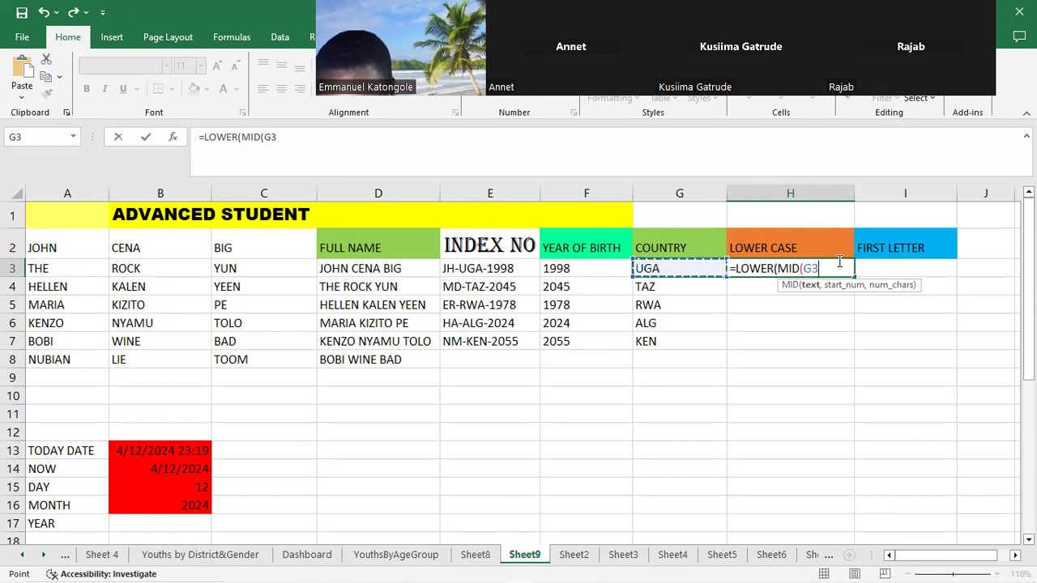
text(,)
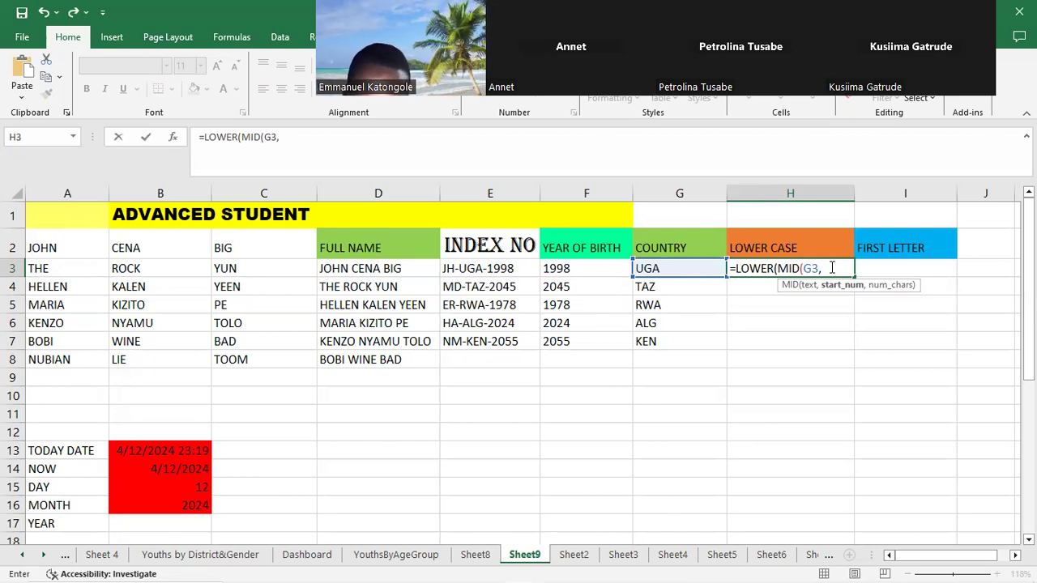
text(4)
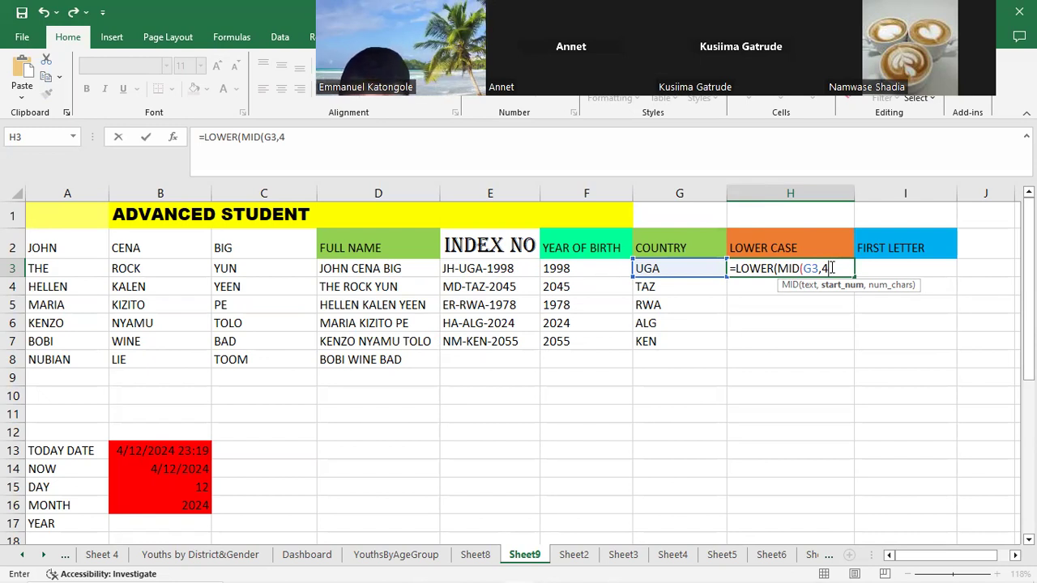
text(,)
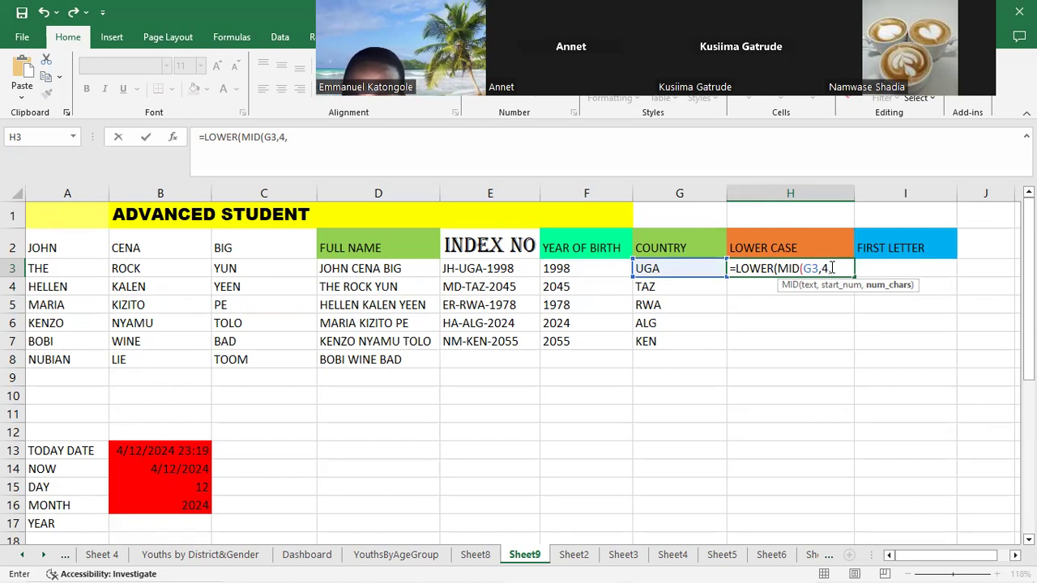
text(3)
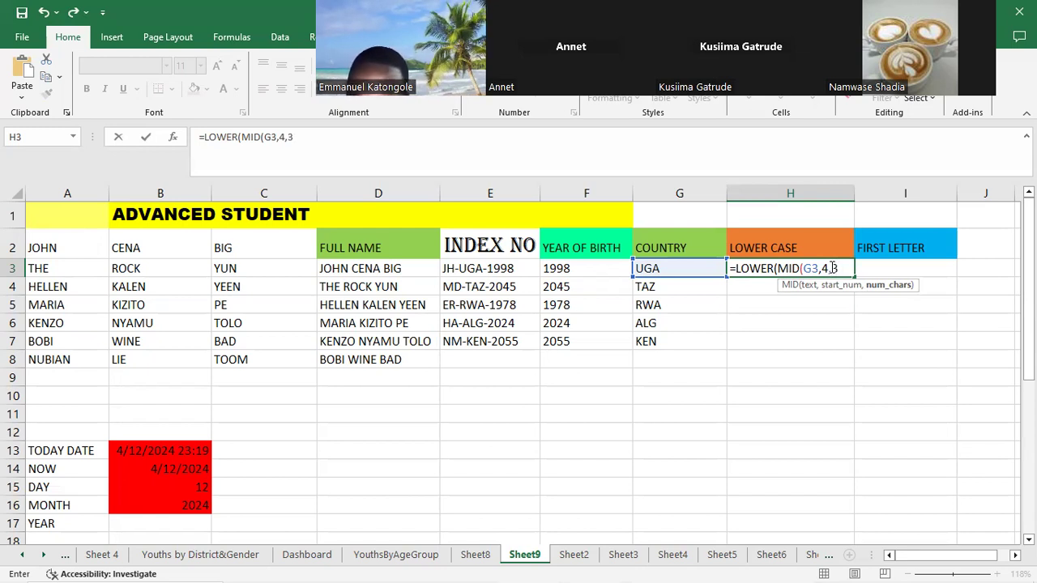
text())
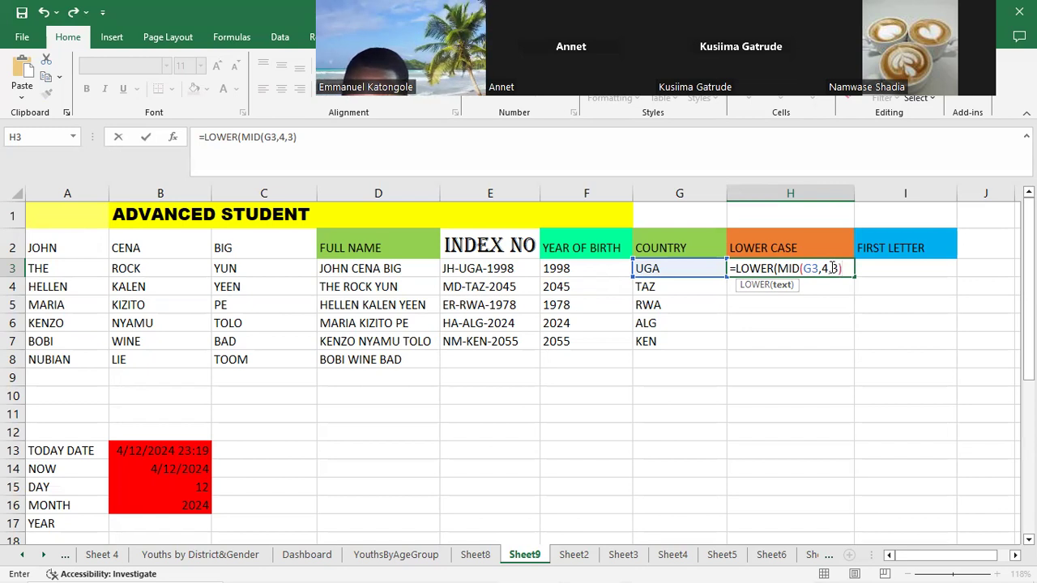
text())
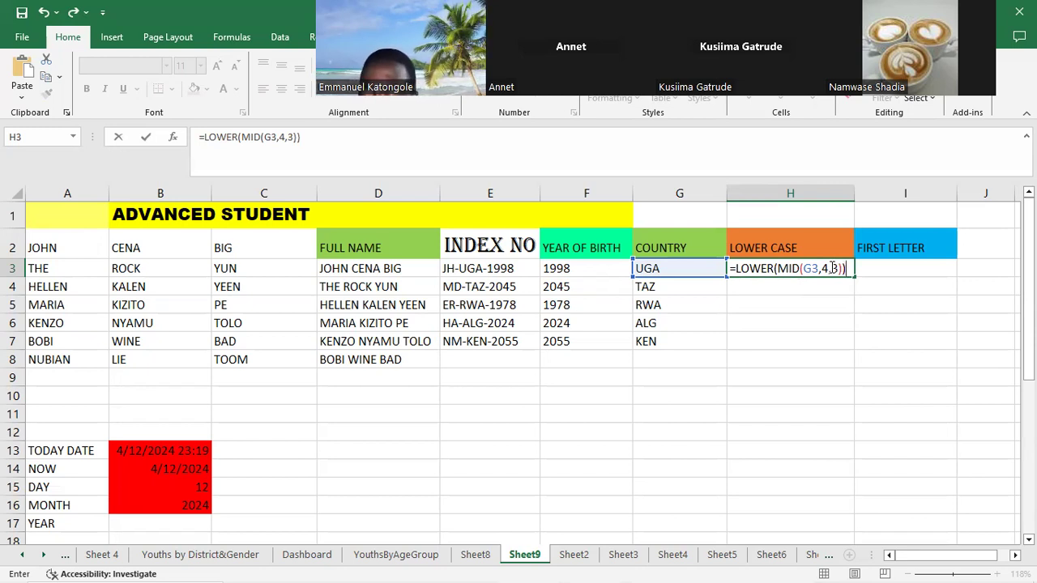
key(Return)
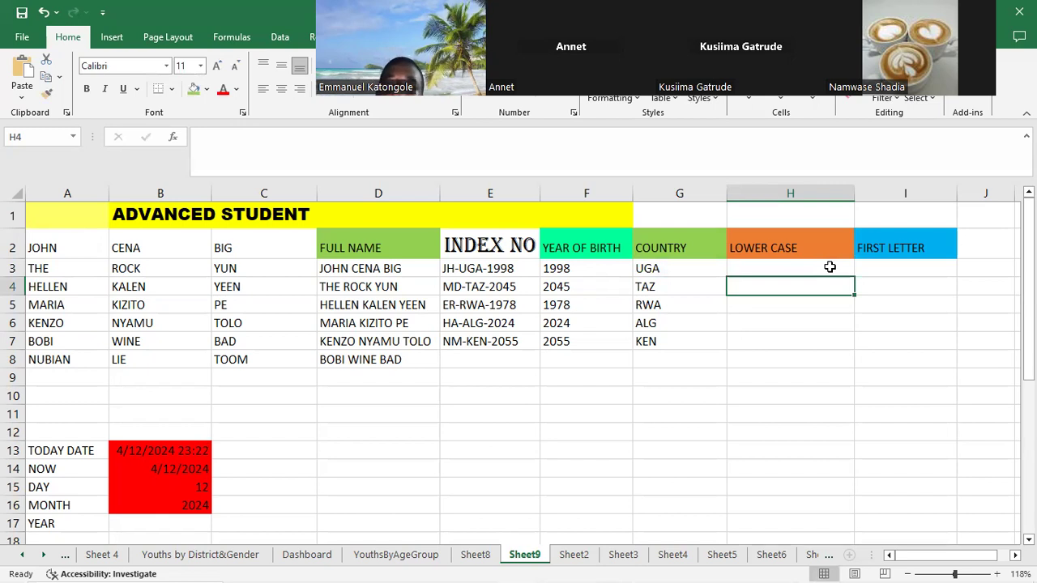
Step: Inspect the LOWER and MID formula in H3, opening it for editing to check its syntax
click(830, 268)
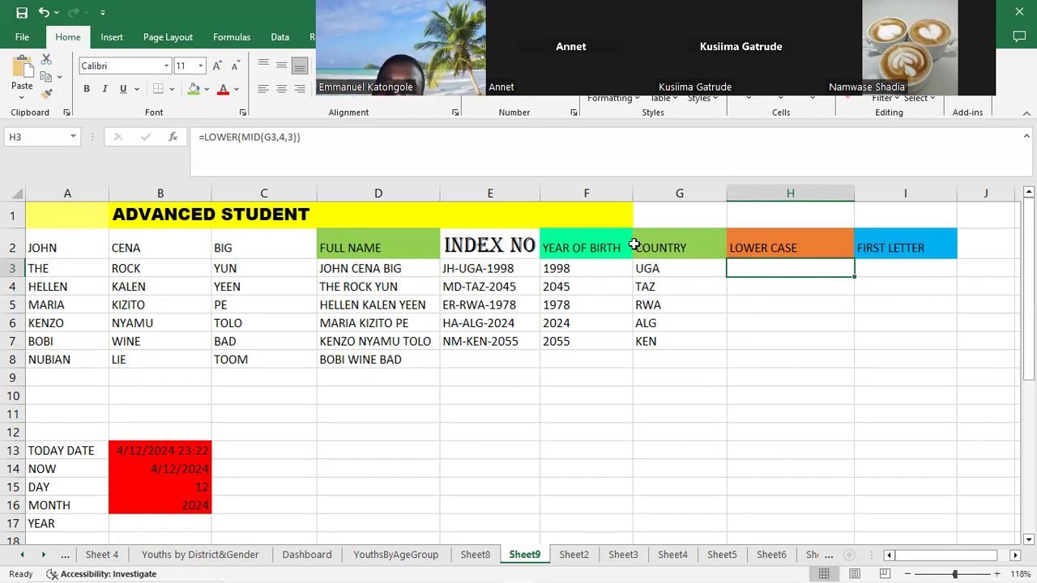
click(302, 139)
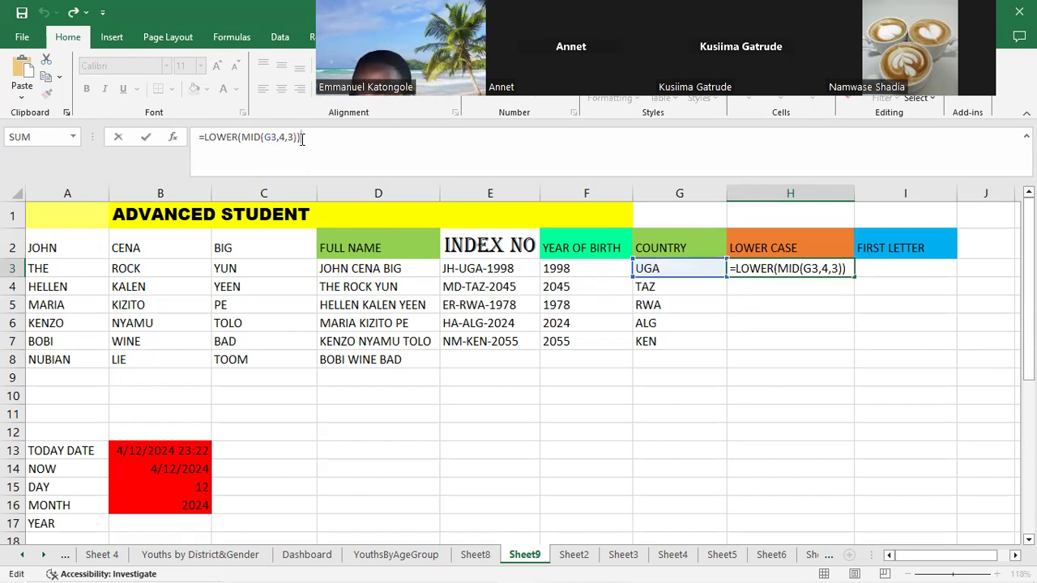
key(Return)
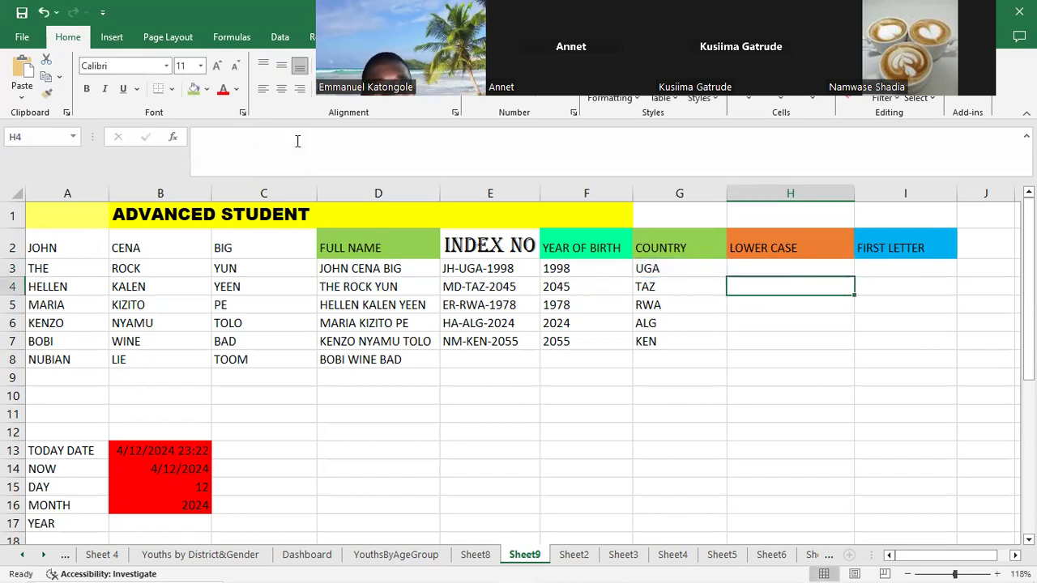
click(790, 271)
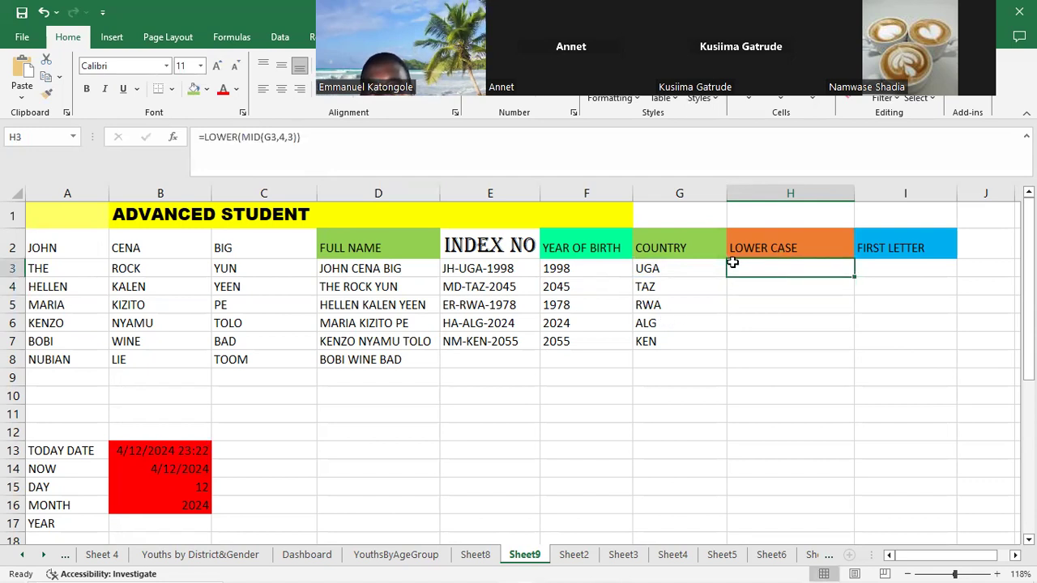
click(311, 136)
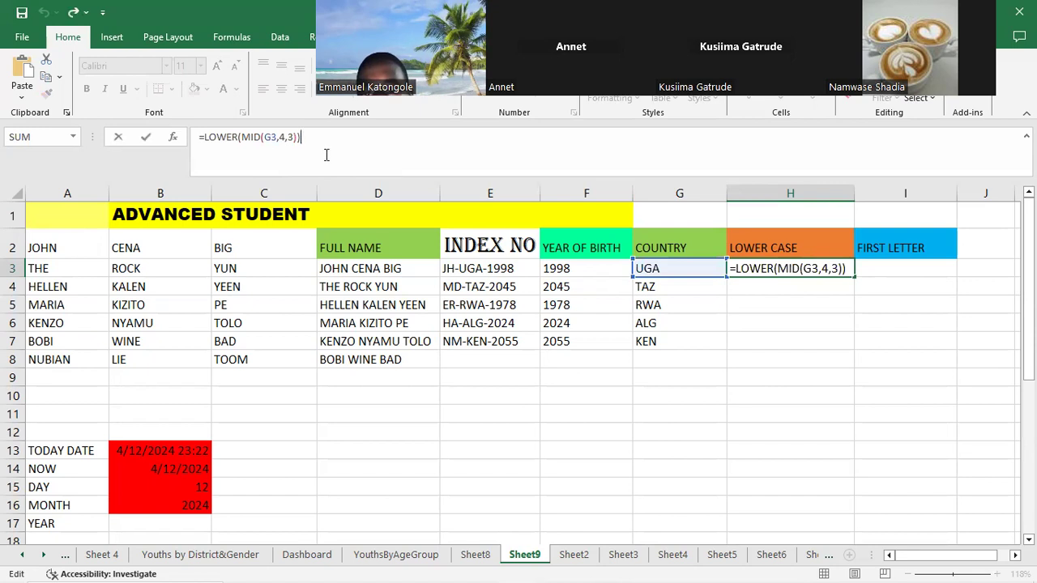
Step: Leave the formula unedited and narrow column H slightly
click(851, 204)
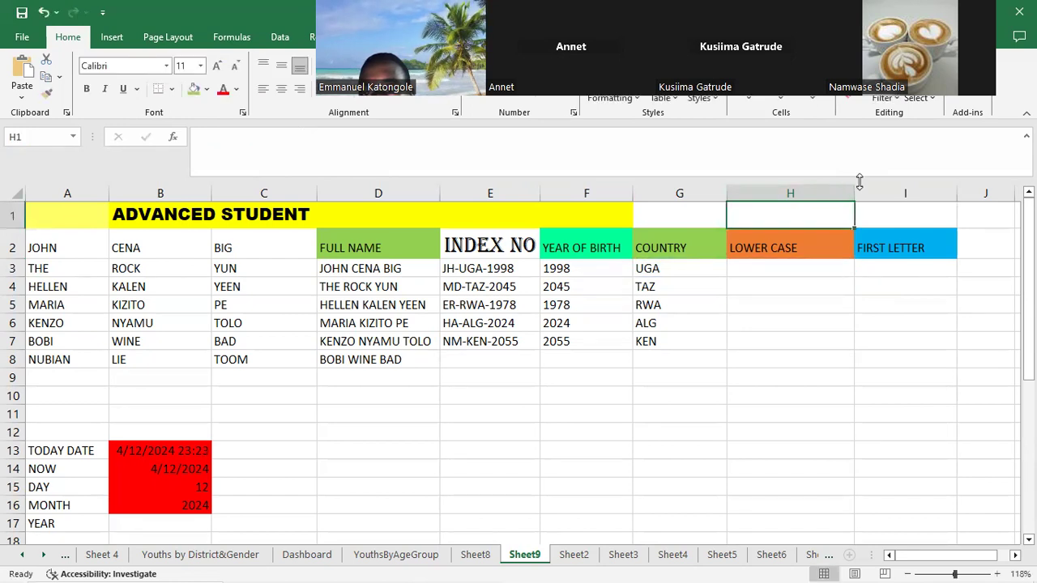
drag(856, 194, 830, 196)
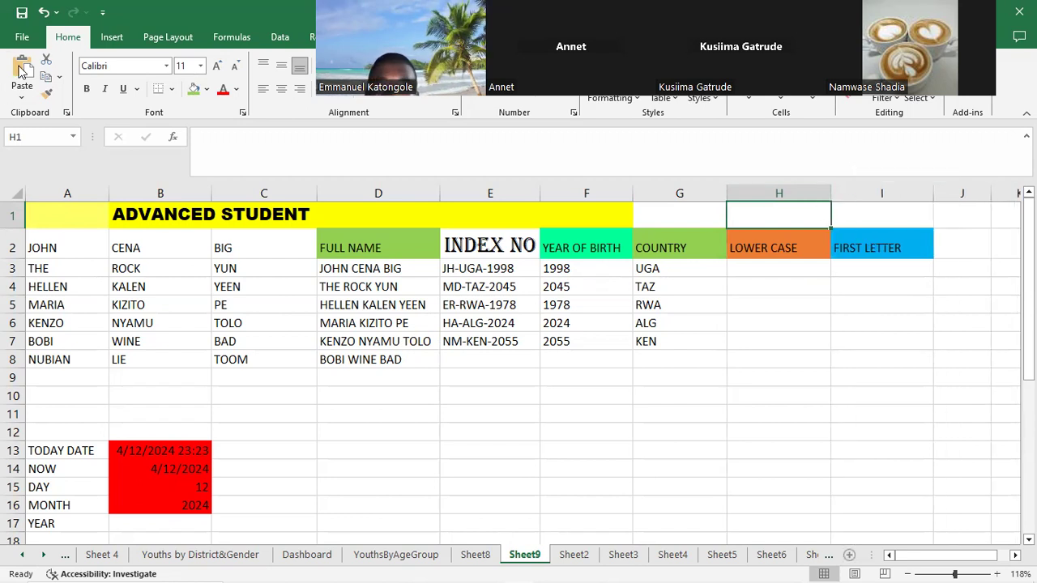
Step: Recheck the arguments of the H3 formula and commit it again without edits
click(235, 159)
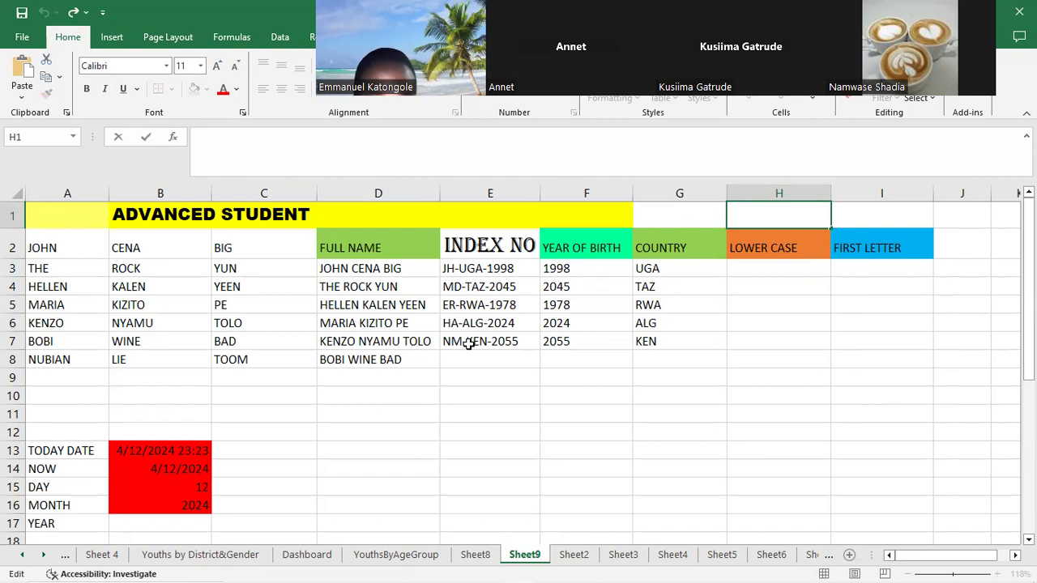
click(764, 268)
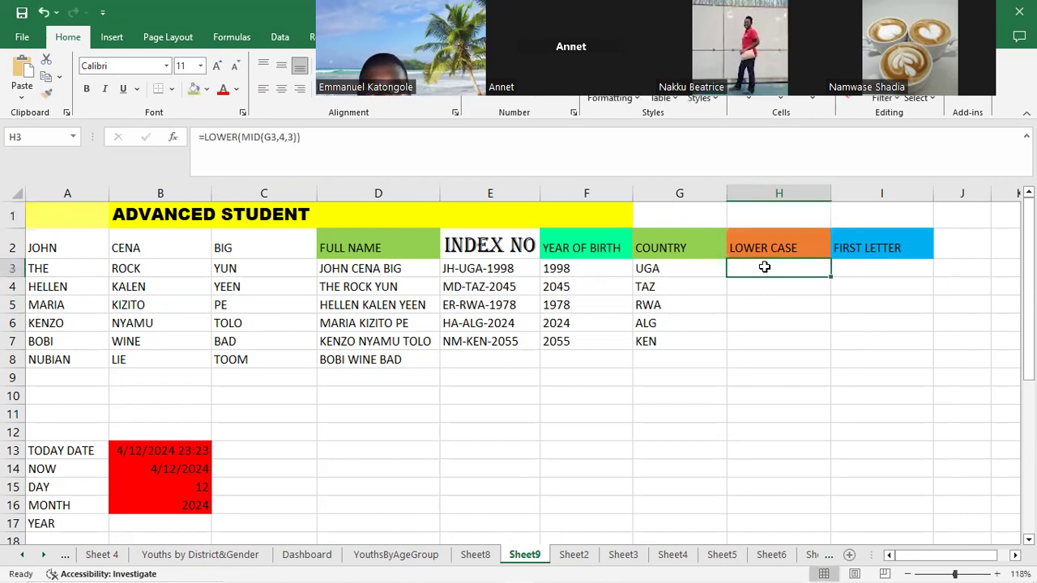
click(317, 139)
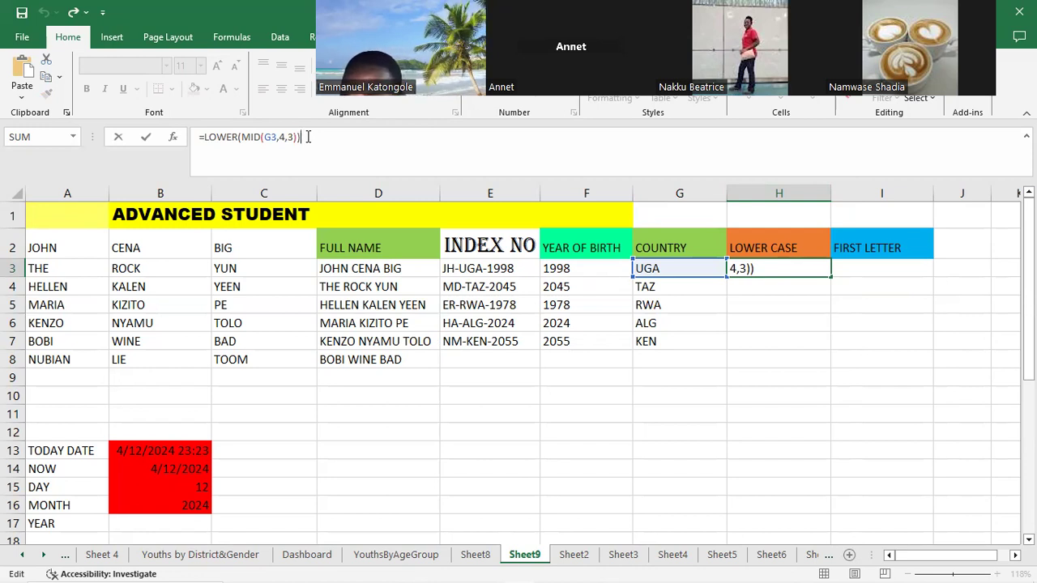
key(Return)
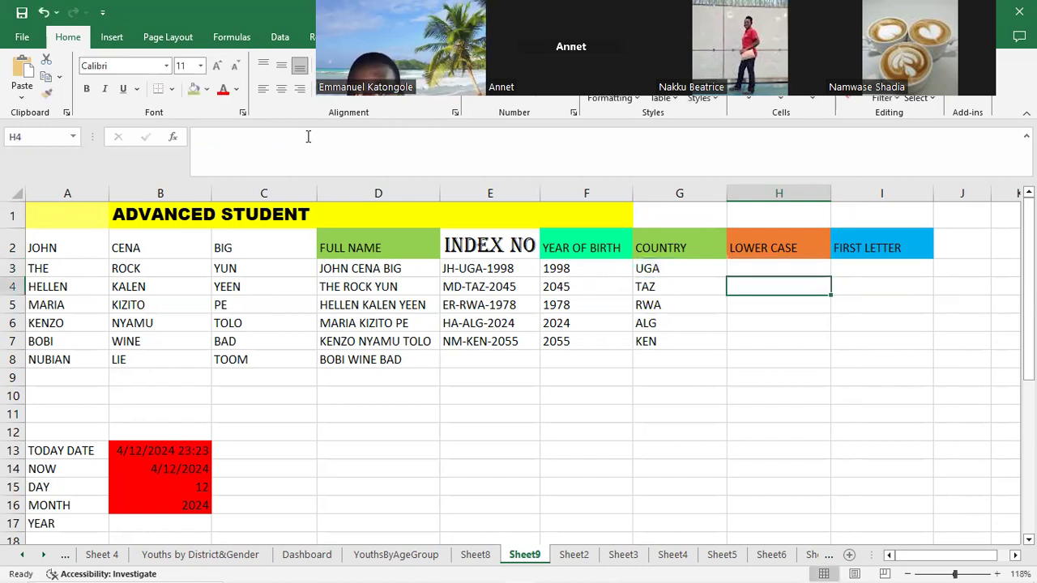
key(Return)
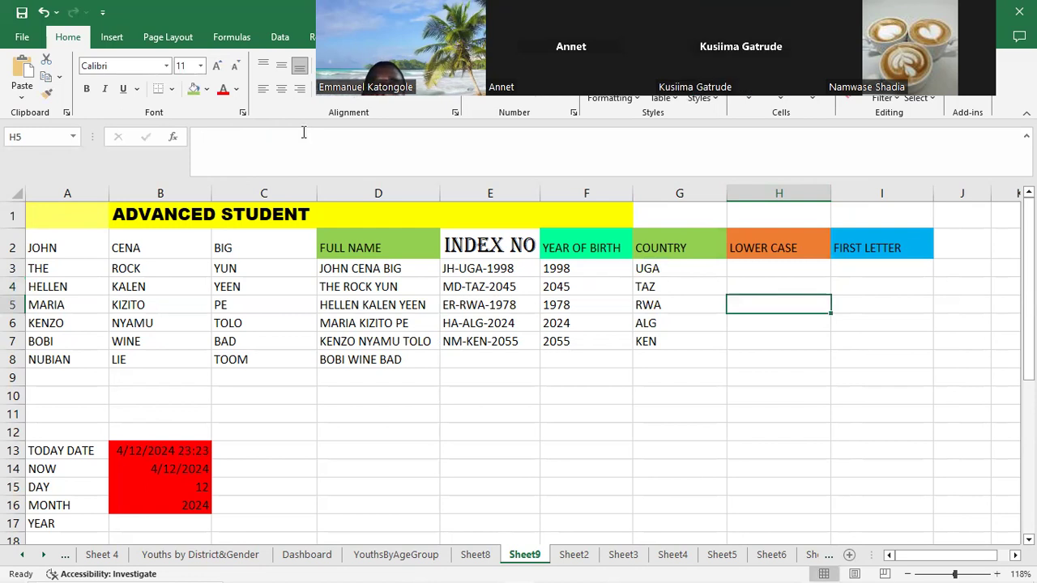
Step: Clear the contents of the Lower Case cells H3 through H7
drag(738, 268, 808, 332)
right_click(808, 332)
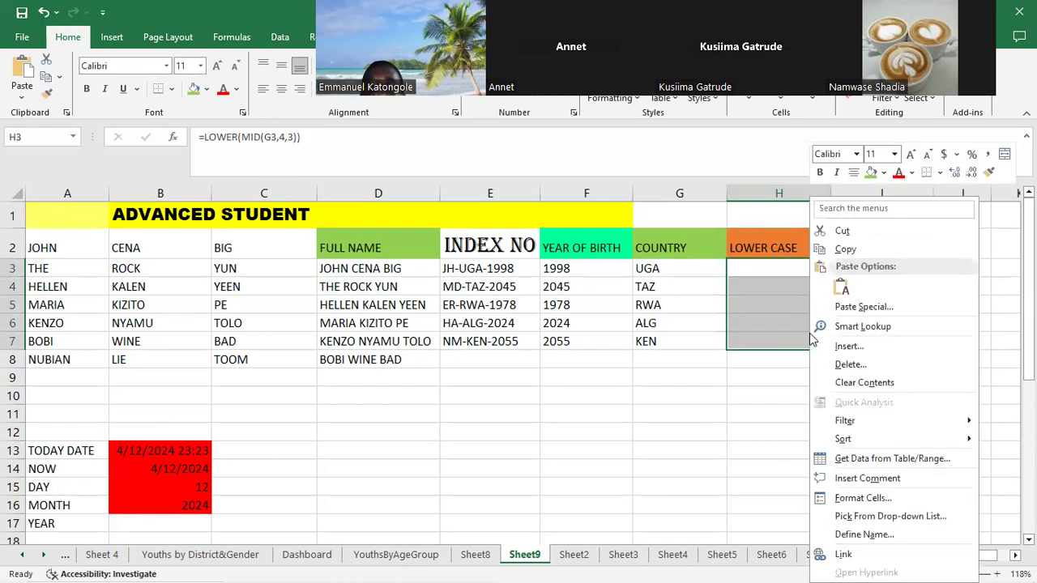
click(879, 386)
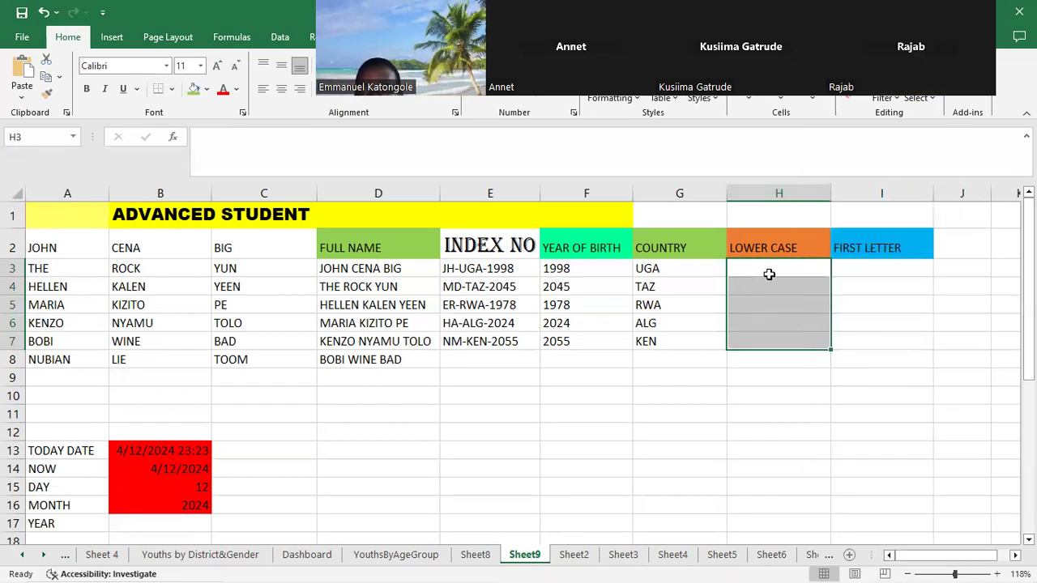
click(935, 303)
Step: Try to enter =LOWER(MID(G3,3)) in H3, the first cell under Lower Case
click(808, 271)
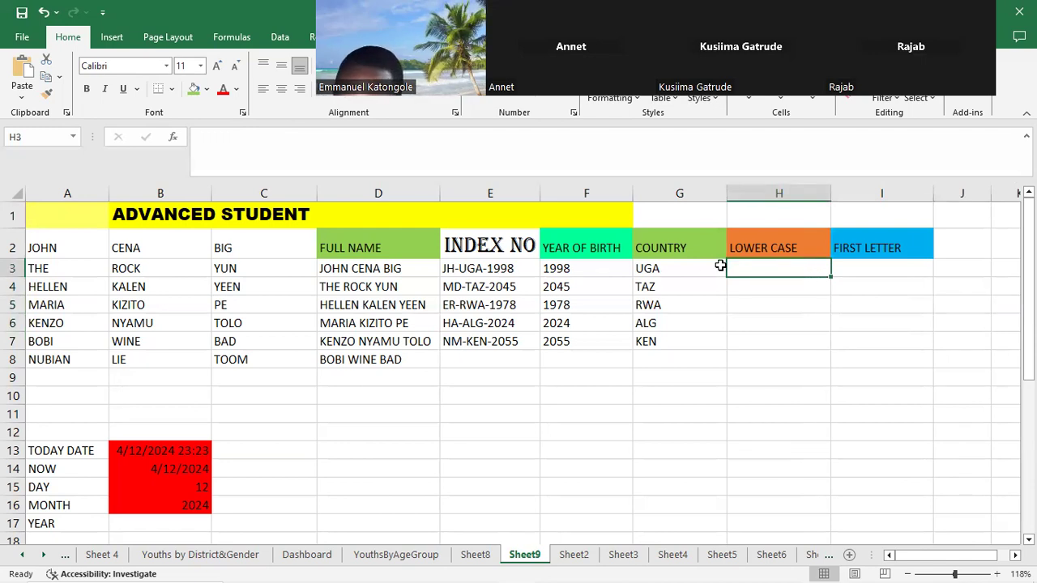
text(=)
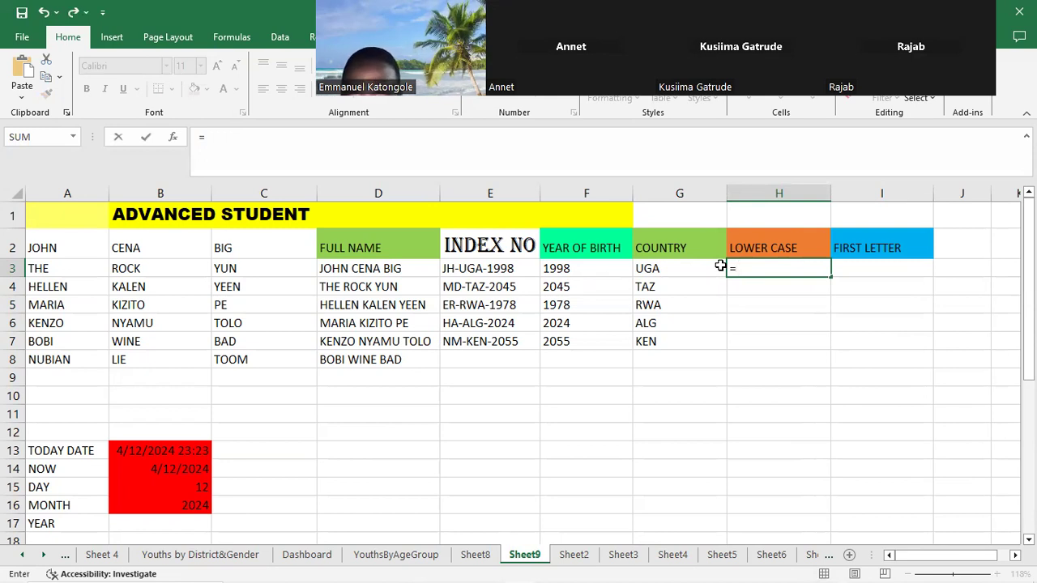
text(LOWER)
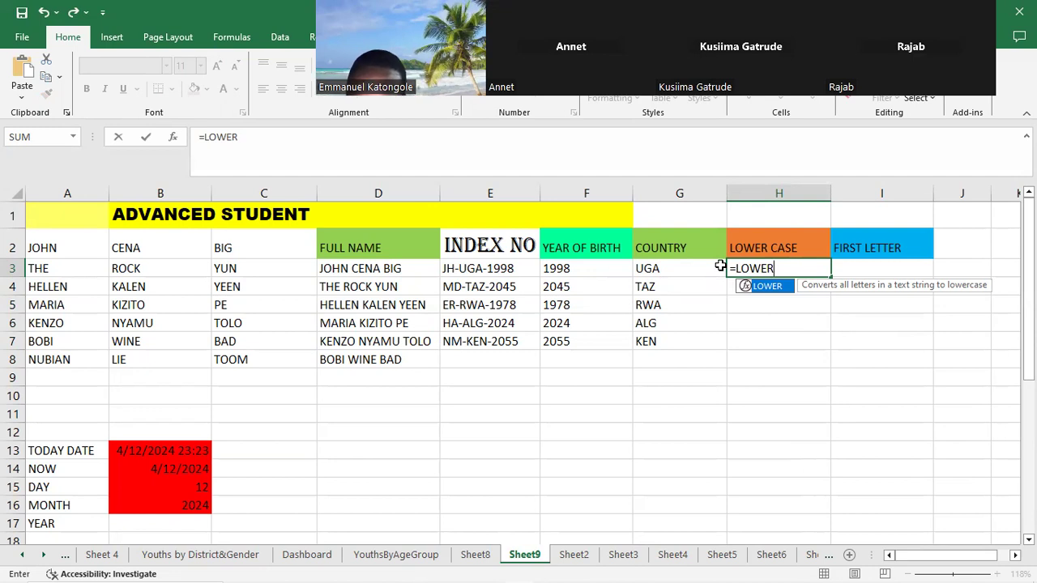
text(()
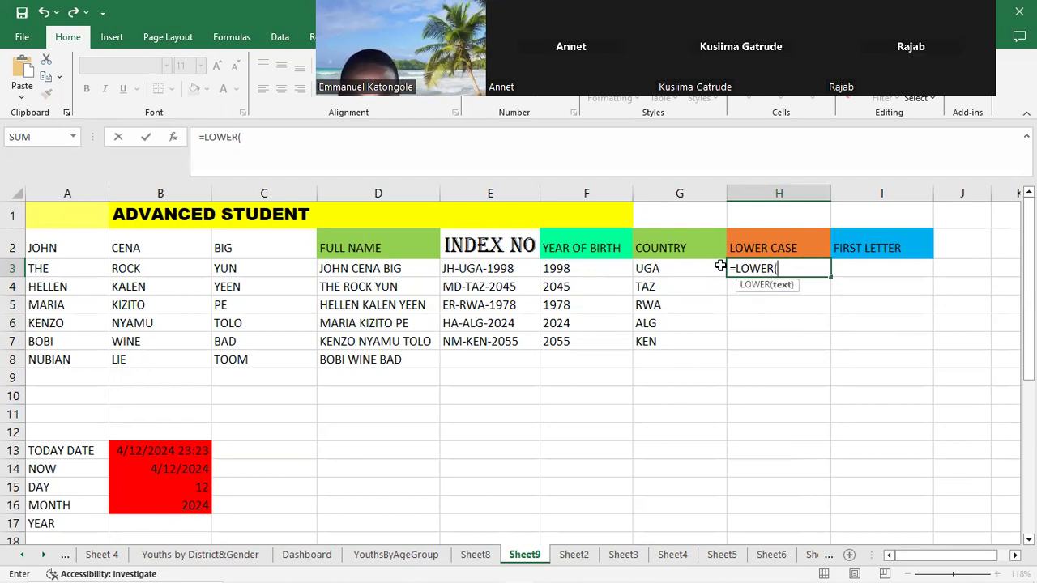
text(MID)
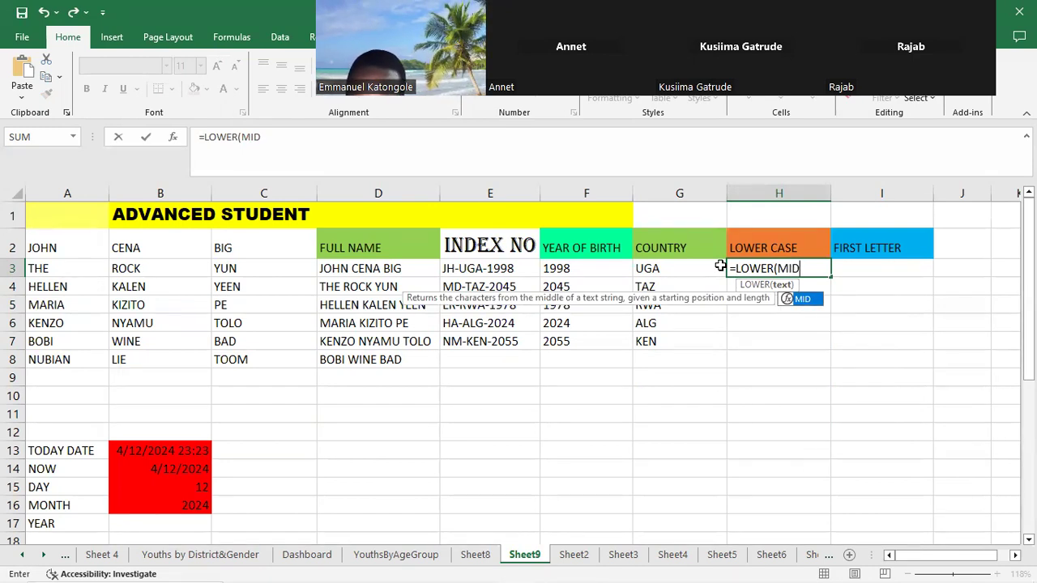
text(()
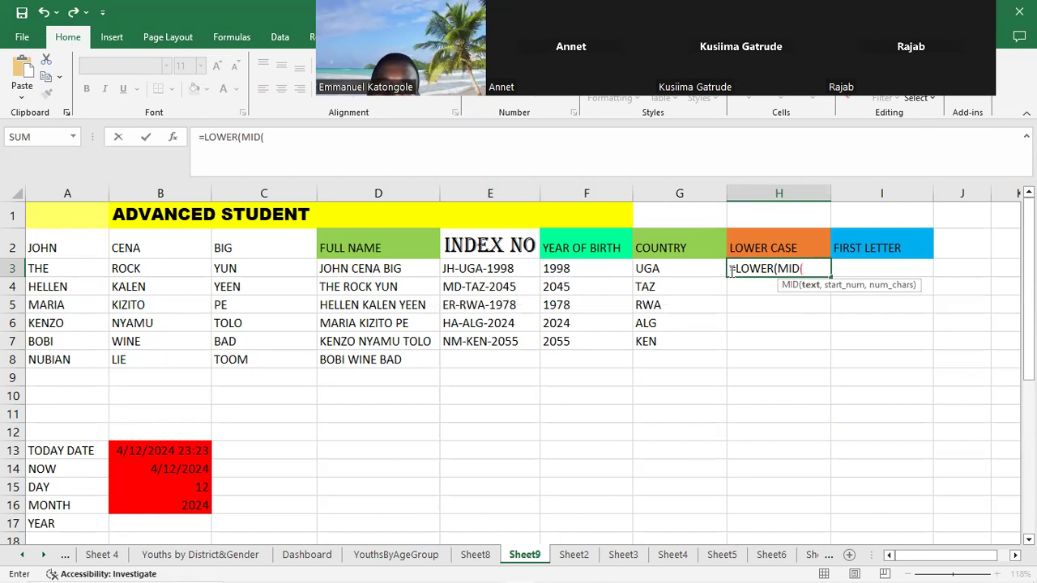
click(651, 268)
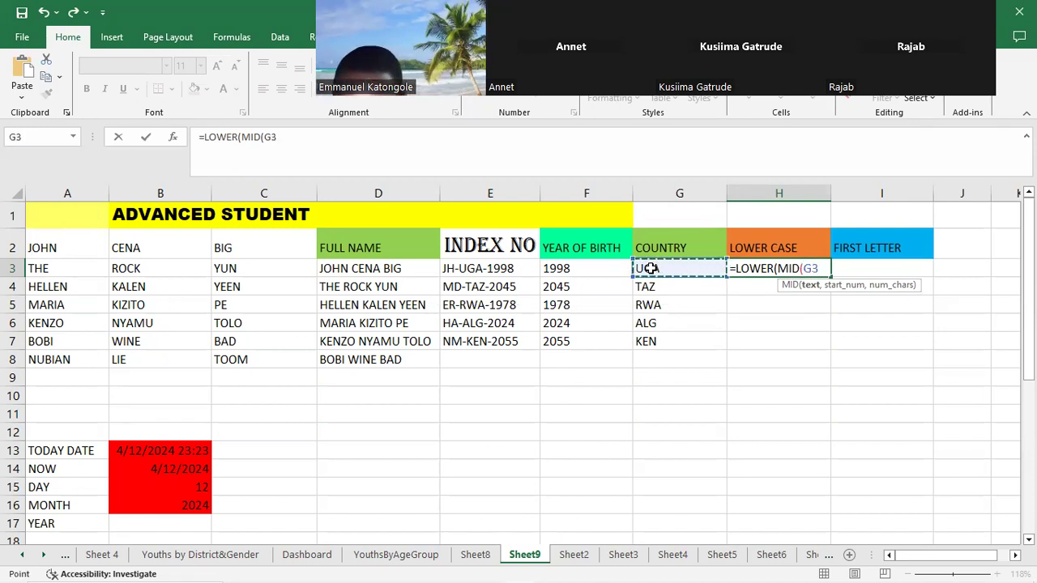
text(,)
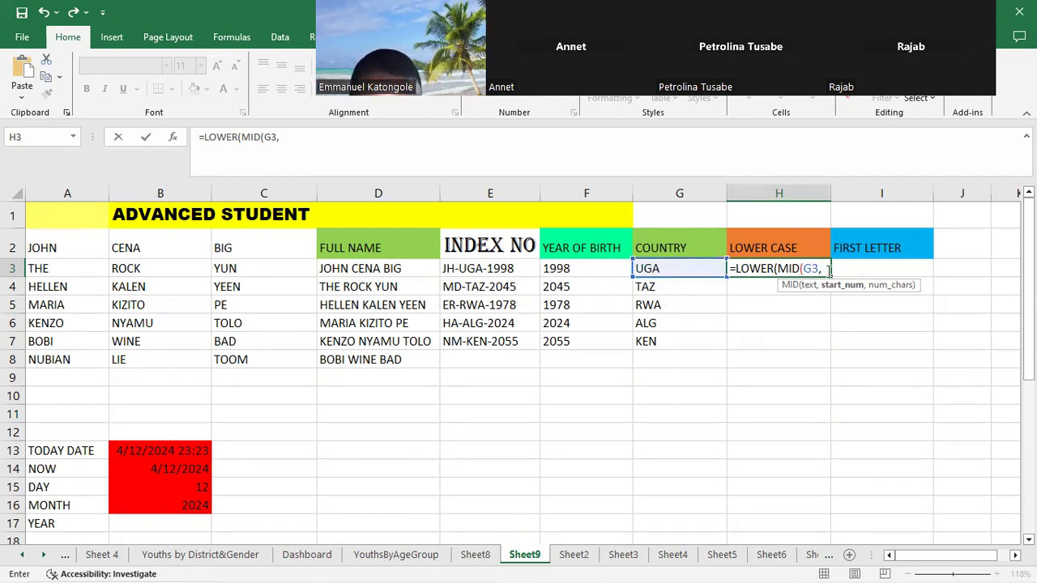
text(3)
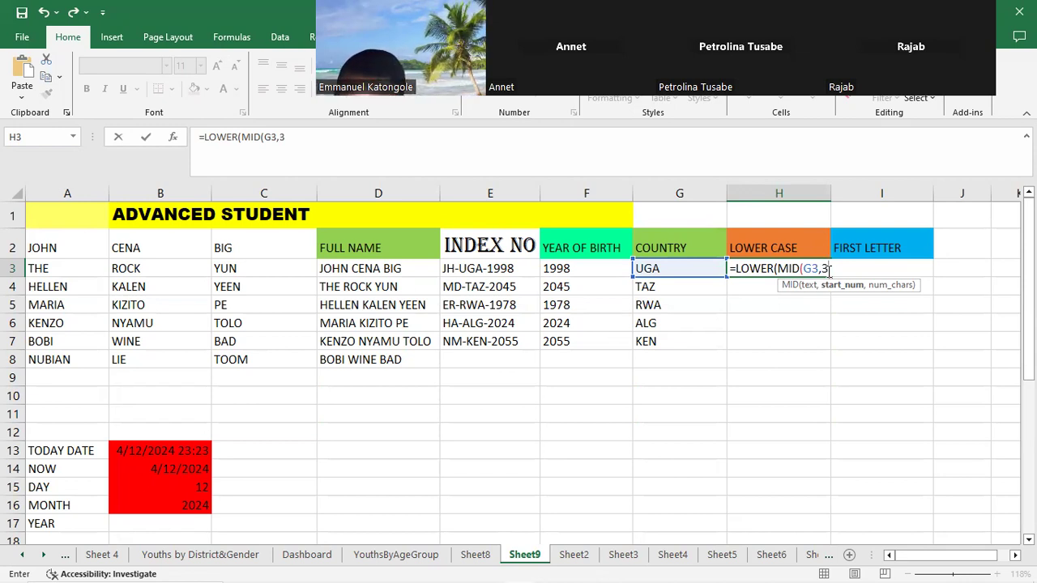
text()))
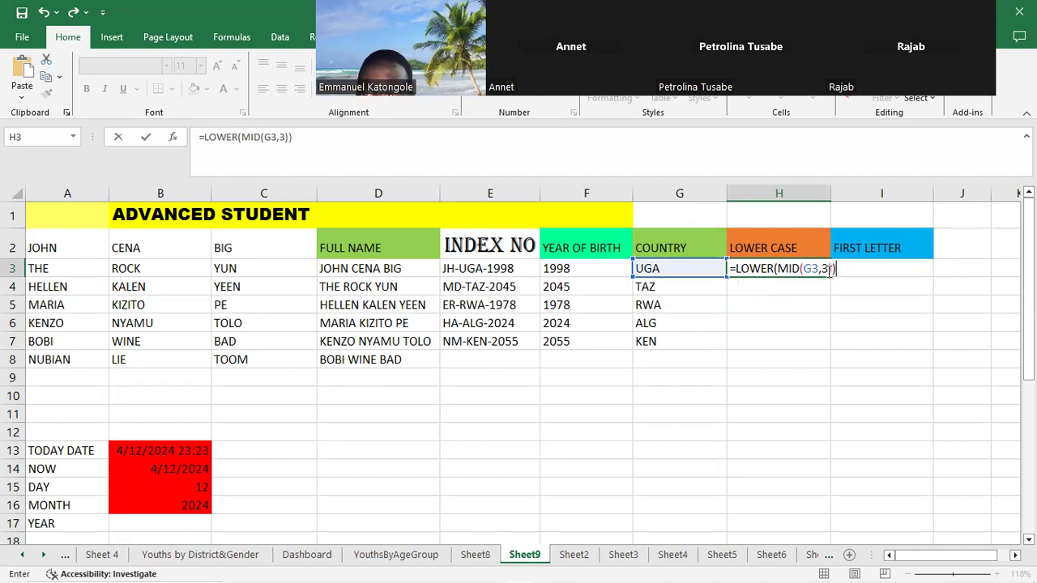
key(Return)
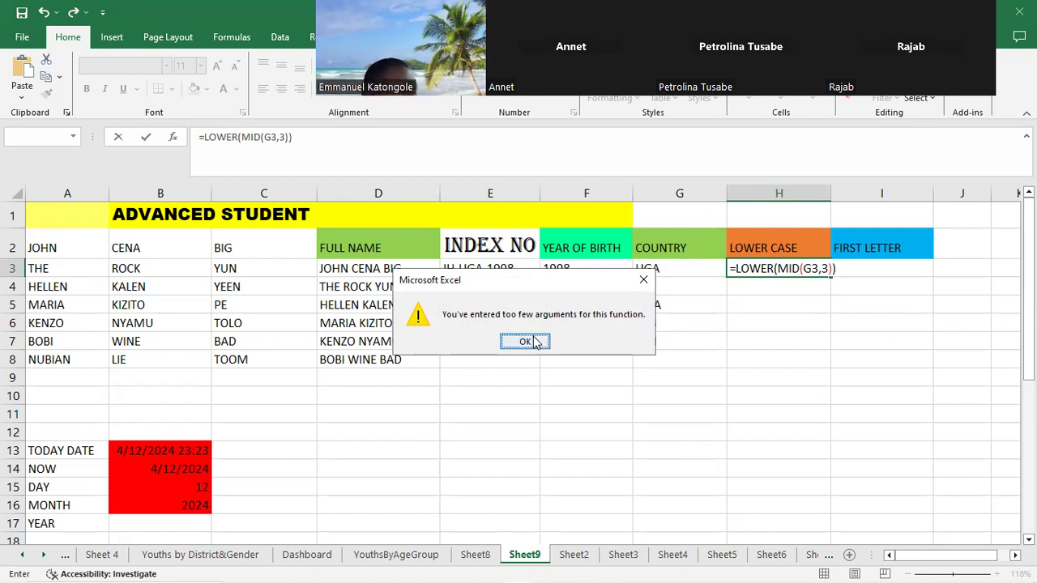
click(643, 280)
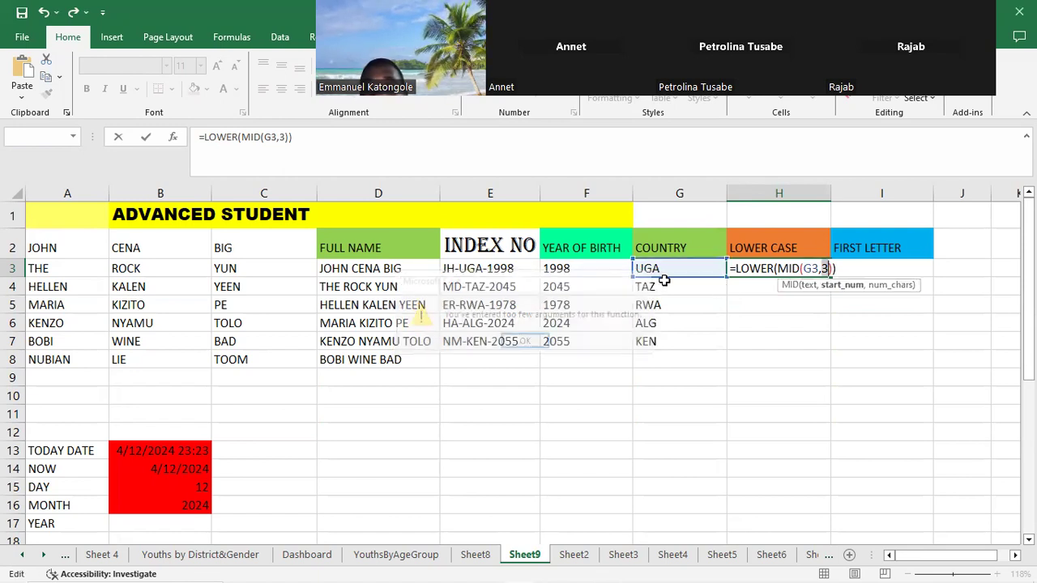
Step: Correct the H3 formula to =LOWER(MID(G3,4,3)) and commit it
click(828, 269)
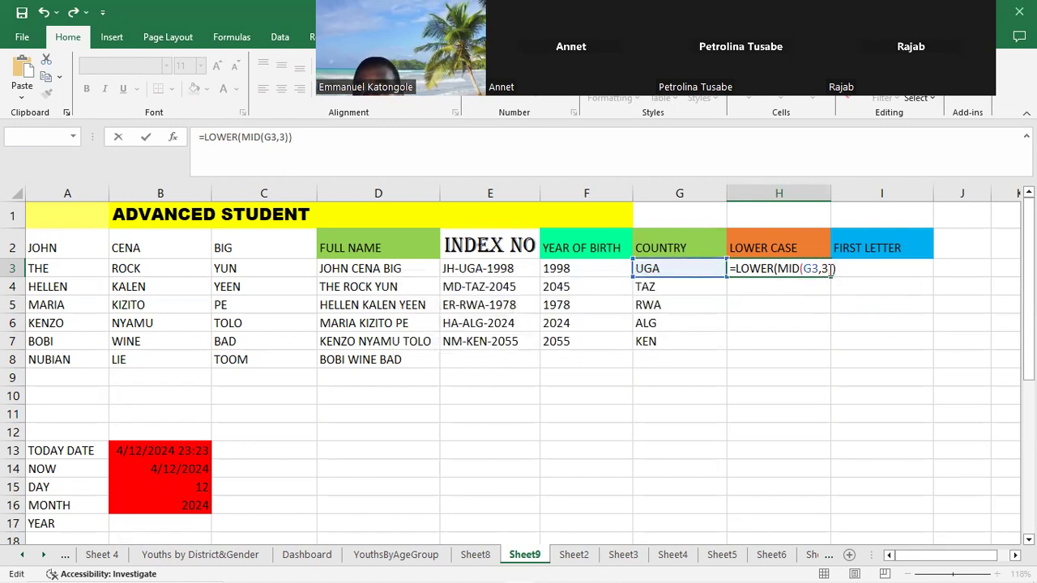
key(BackSpace)
key(BackSpace)
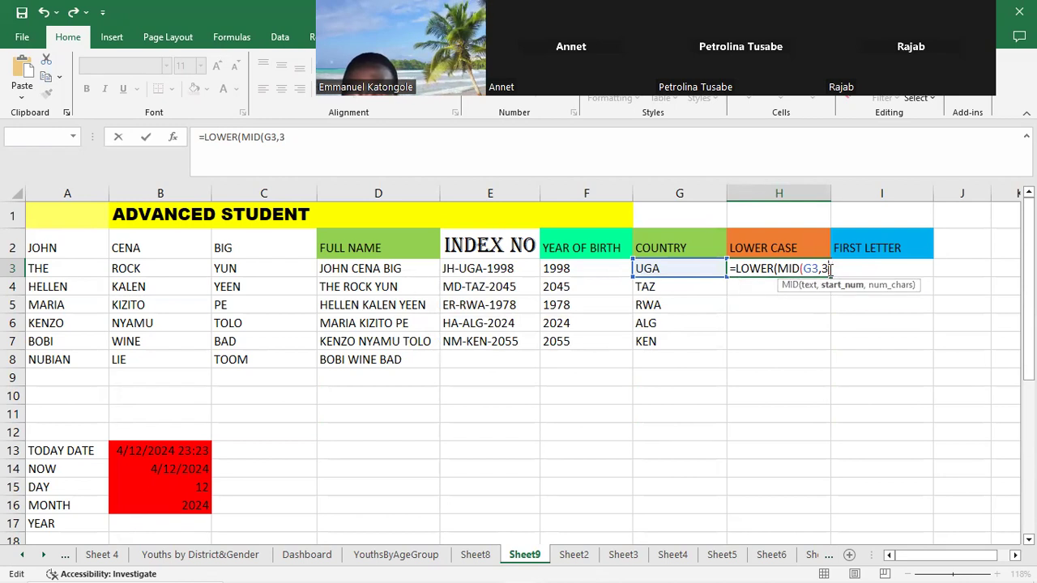
key(BackSpace)
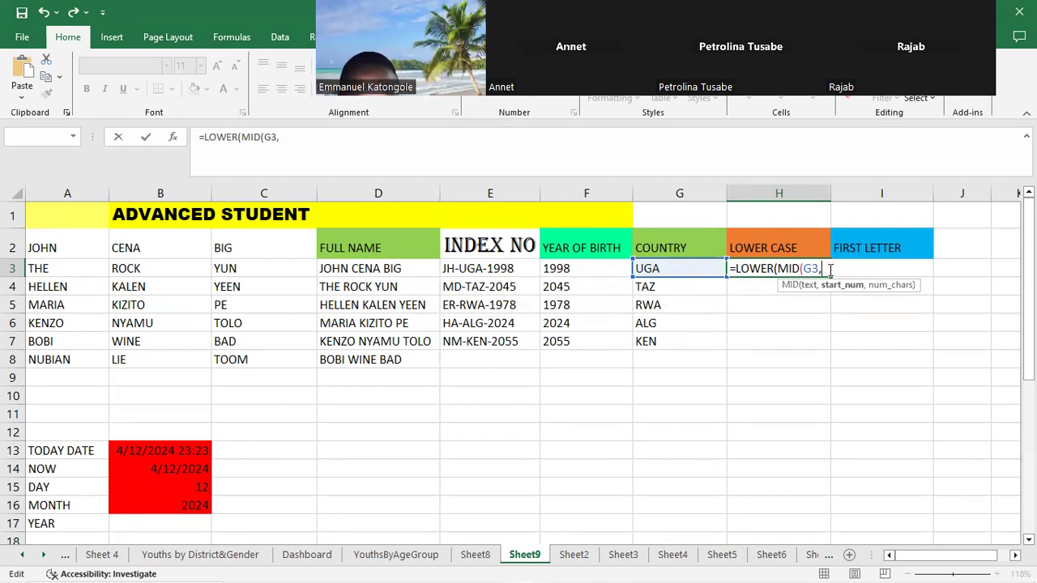
text(4)
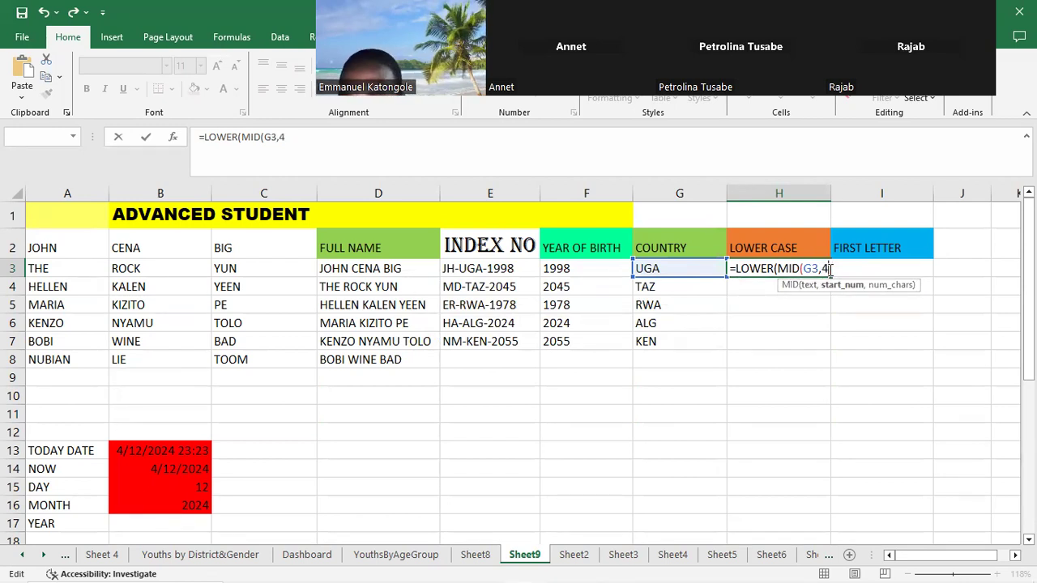
text(,)
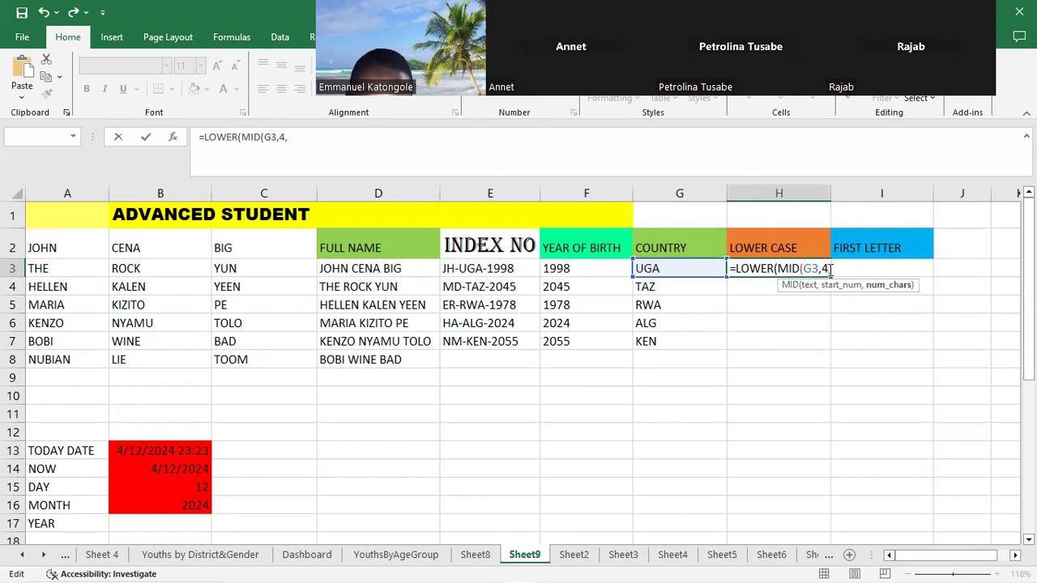
text(3)
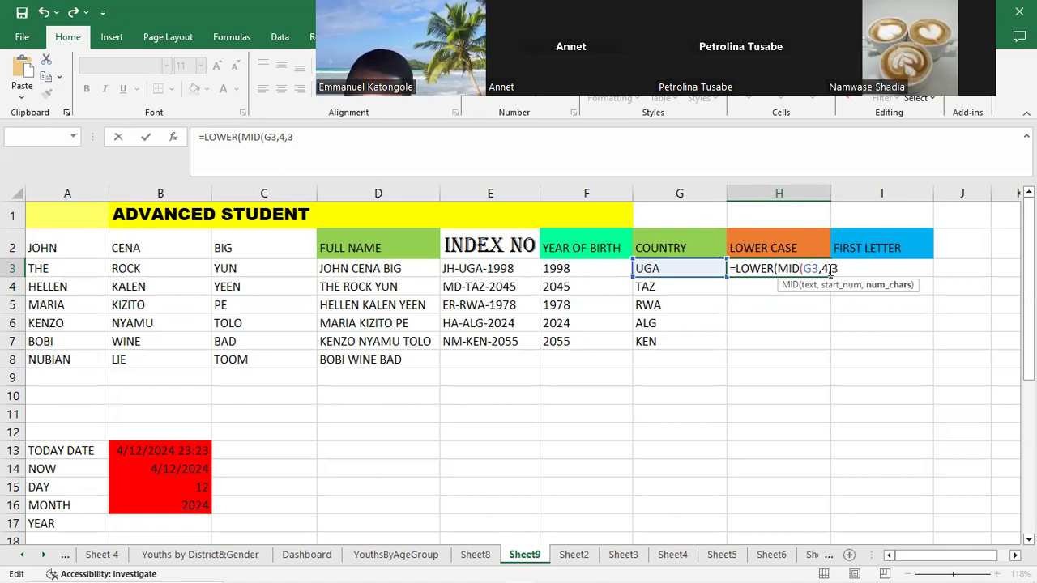
text())
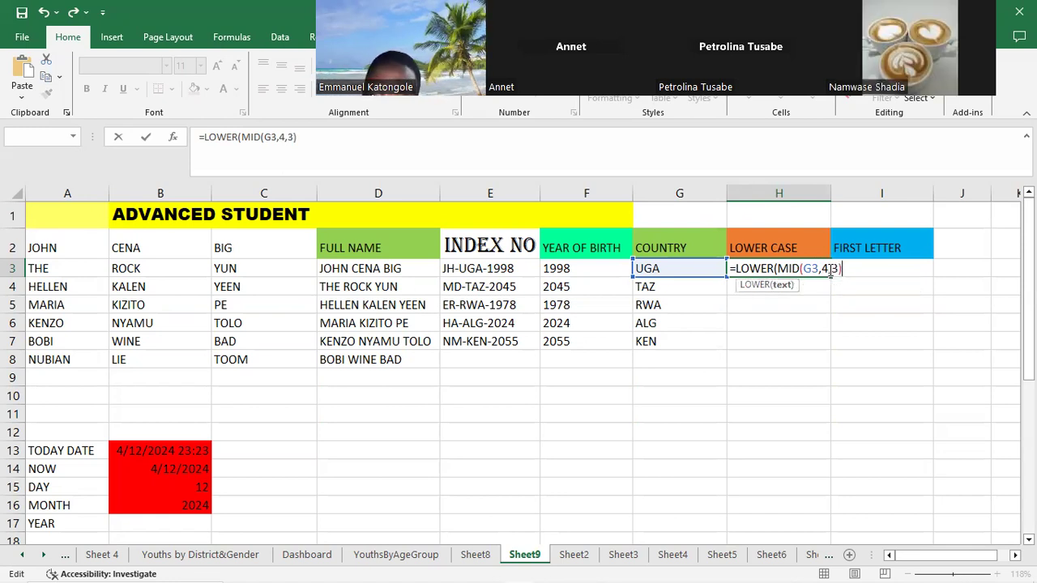
text())
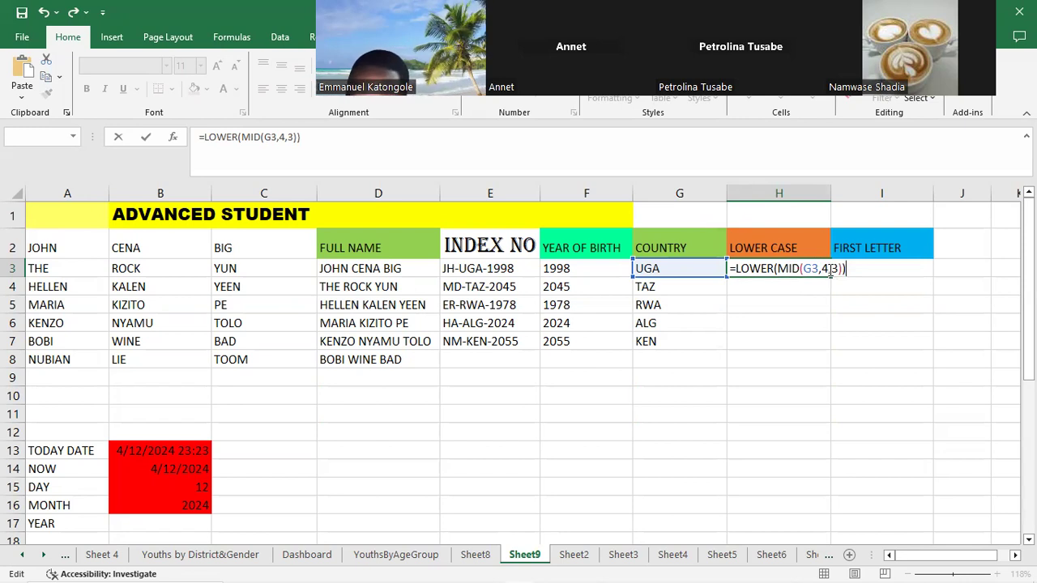
key(Return)
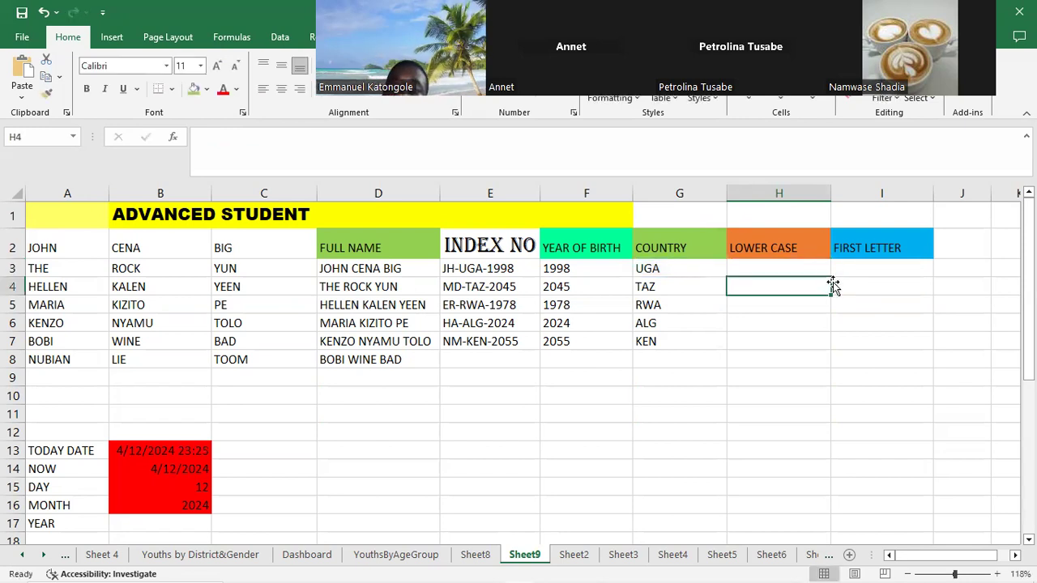
Step: Inspect the Lower Case cells H3 through H7 and open the H3 formula to check its arguments
click(813, 266)
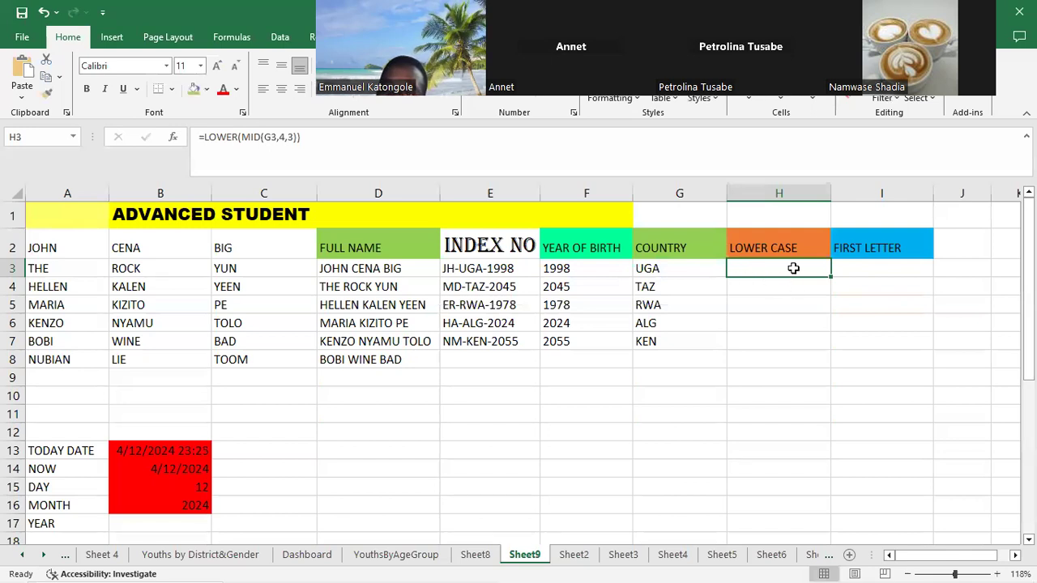
drag(794, 270, 792, 335)
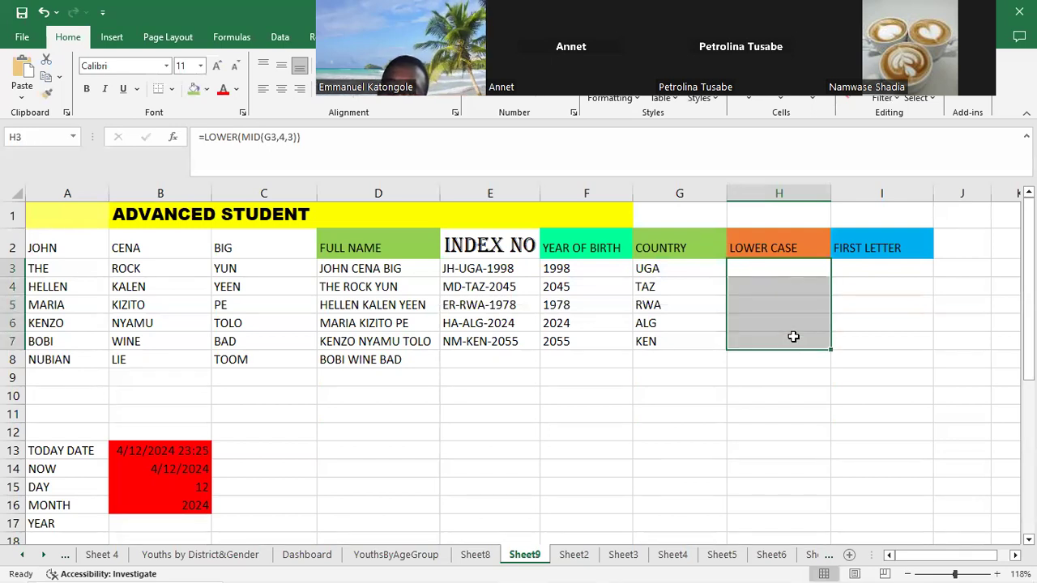
click(835, 319)
click(784, 271)
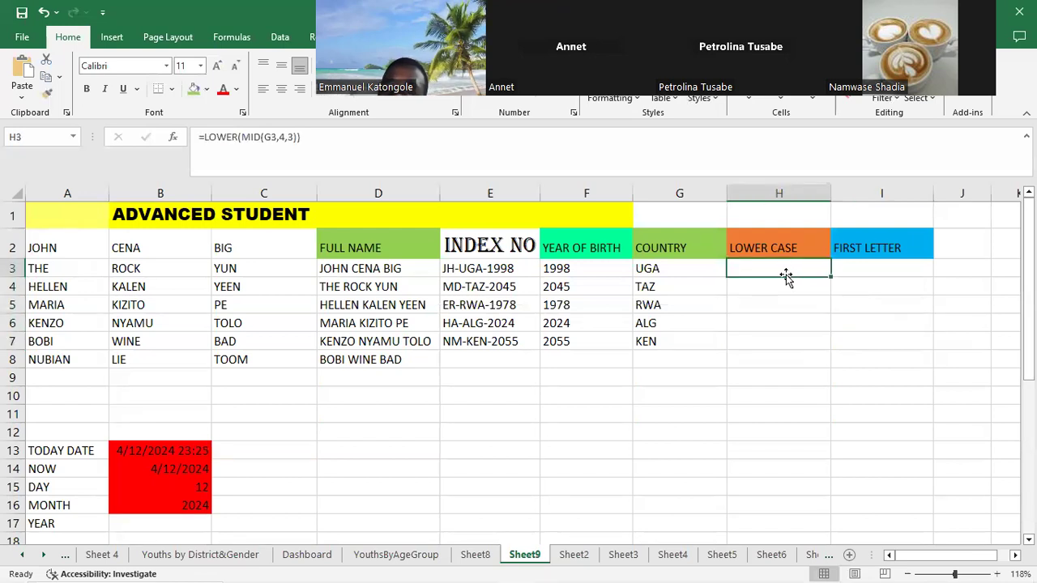
click(302, 143)
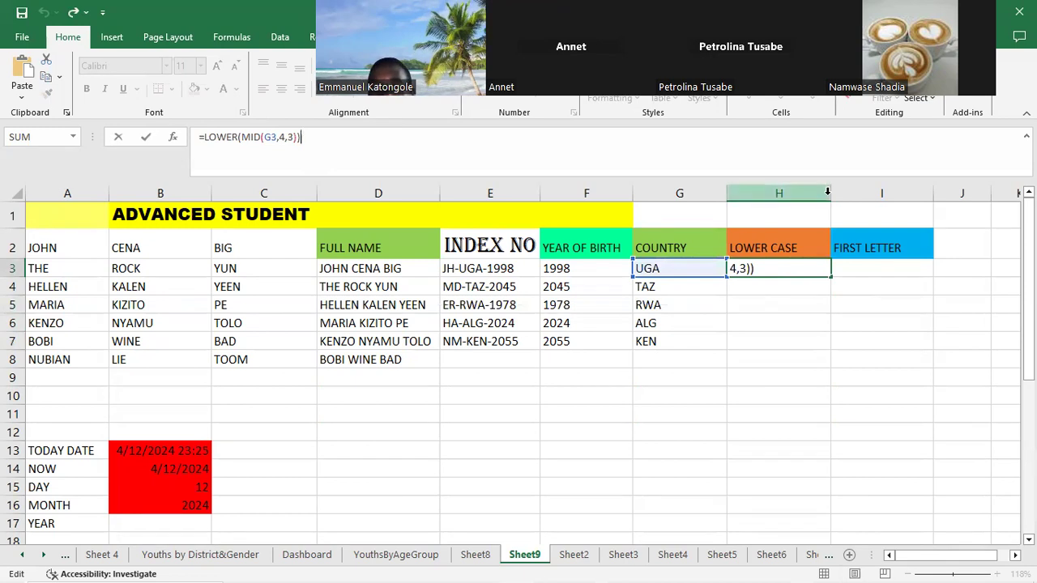
Step: Leave the H3 formula unedited and make column H slightly narrower
drag(832, 196, 770, 195)
click(962, 268)
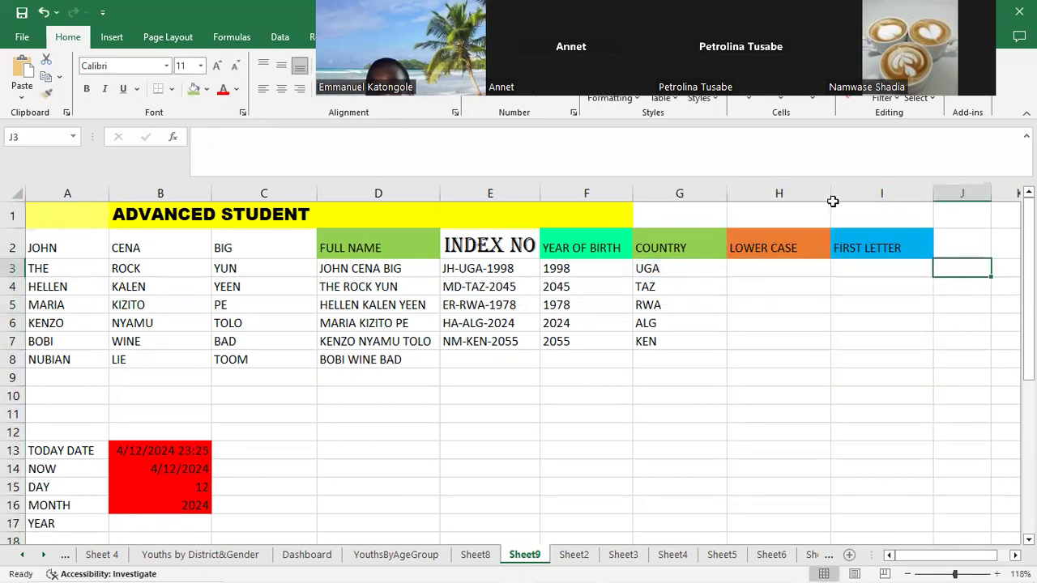
drag(831, 197, 821, 207)
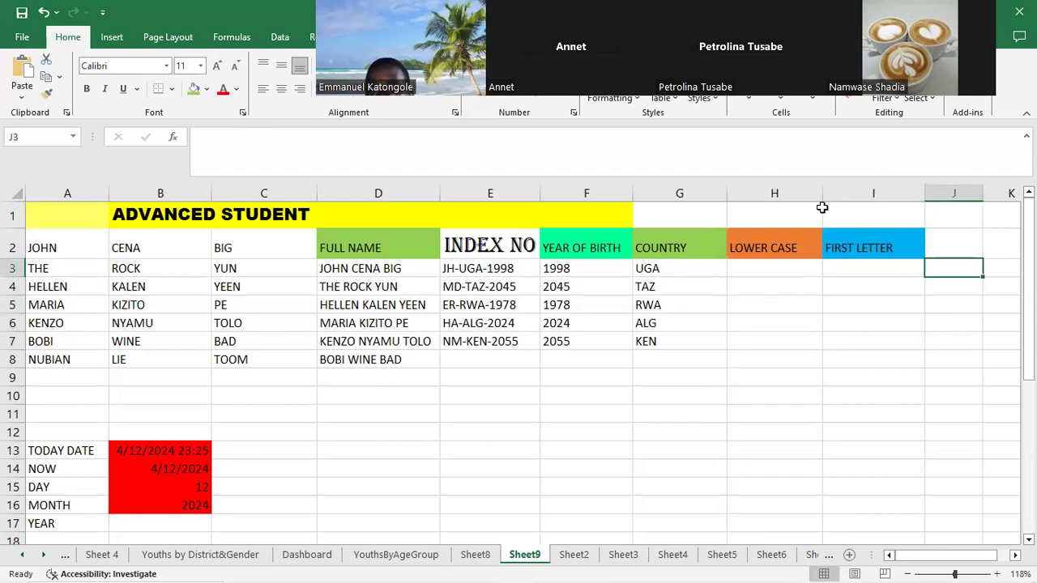
Step: Look over the date block and the records from row 19 down, rechecking the formula in H3
scroll(143, 507, down, 6)
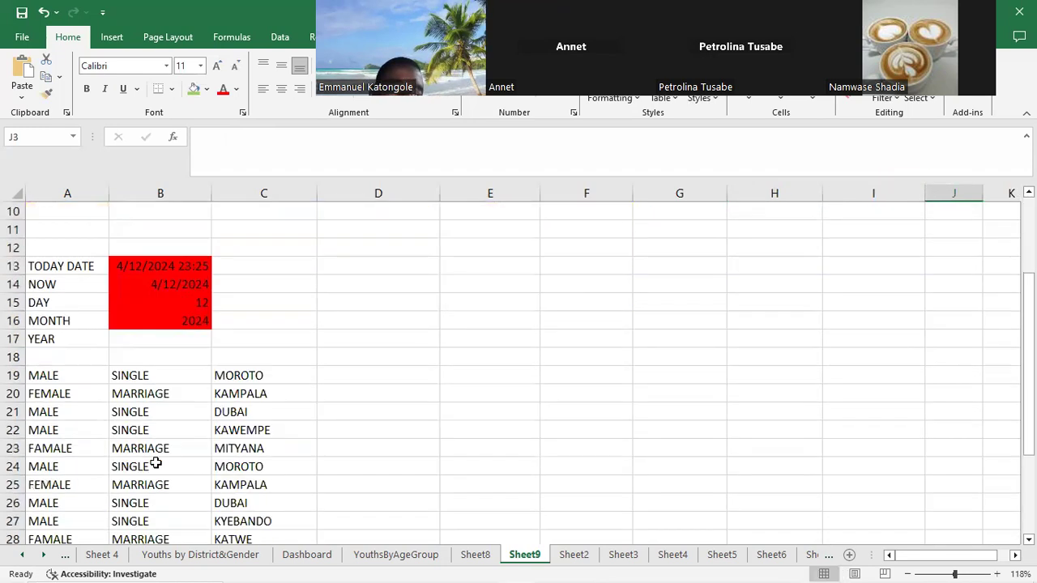
scroll(162, 446, up, 2)
scroll(163, 446, down, 1)
scroll(162, 444, up, 1)
scroll(166, 442, down, 1)
scroll(172, 433, up, 5)
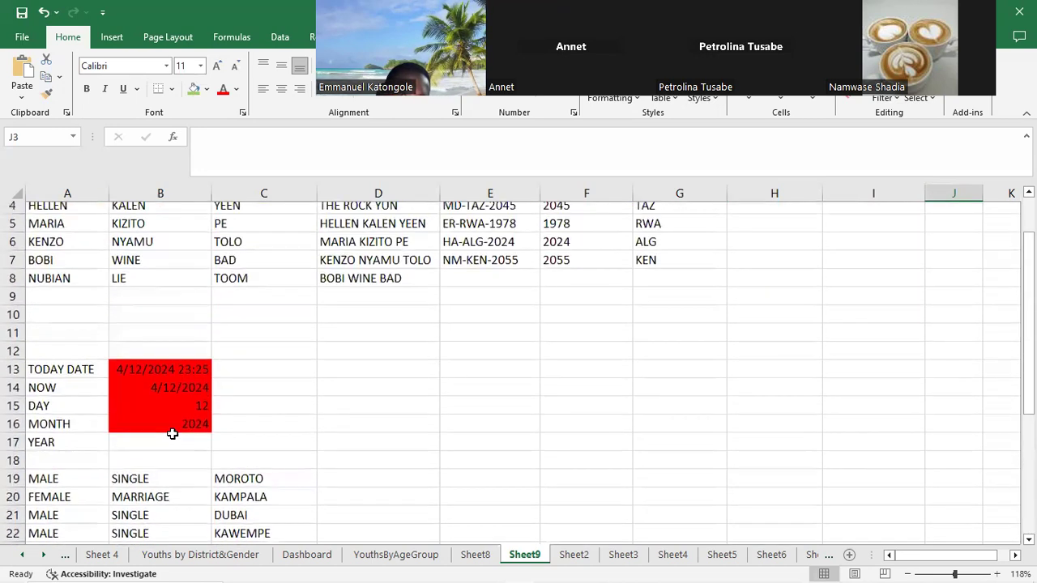
click(846, 270)
click(779, 270)
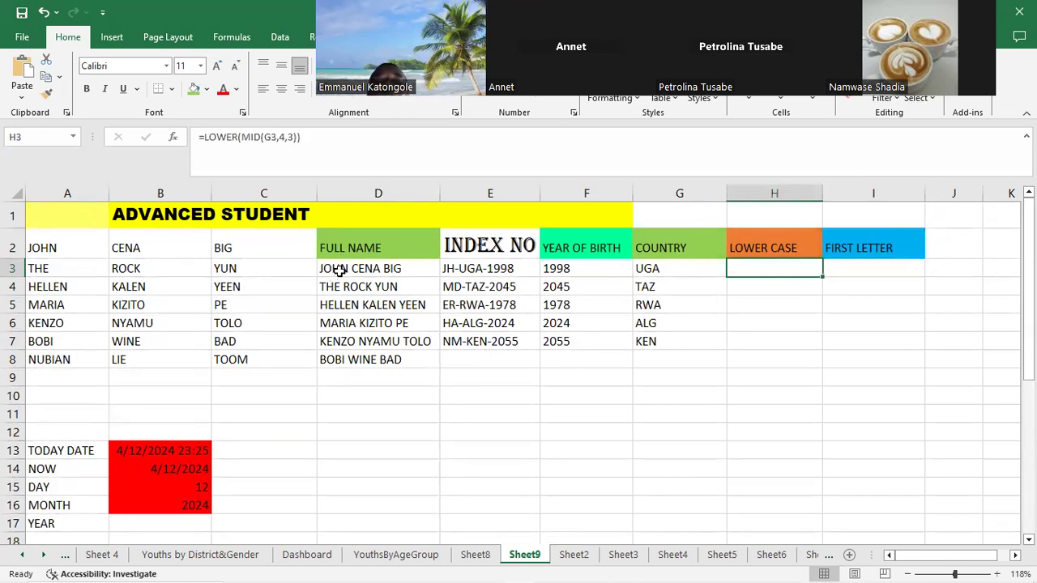
scroll(448, 348, down, 3)
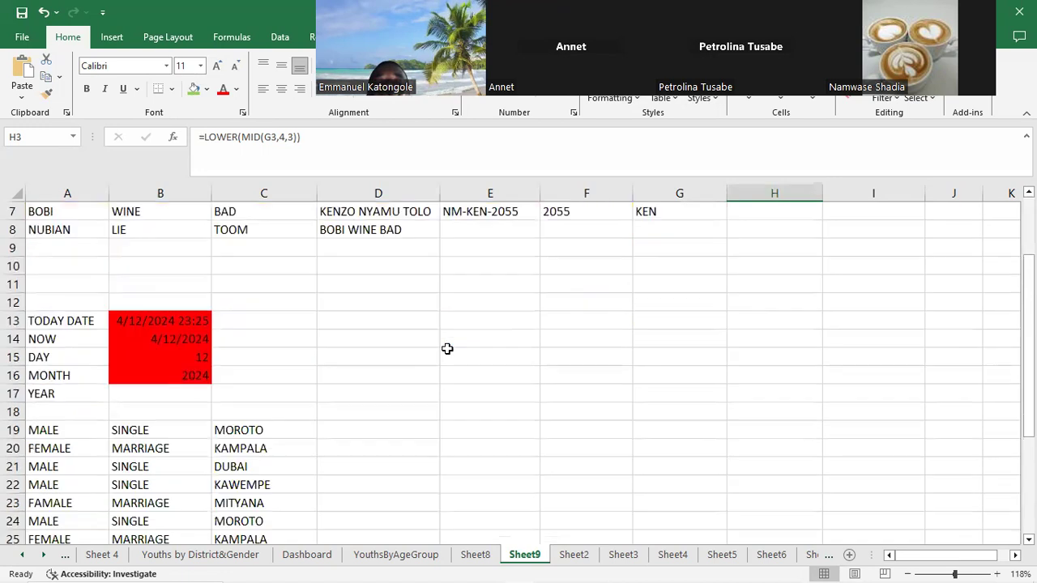
scroll(447, 349, down, 2)
scroll(254, 257, up, 1)
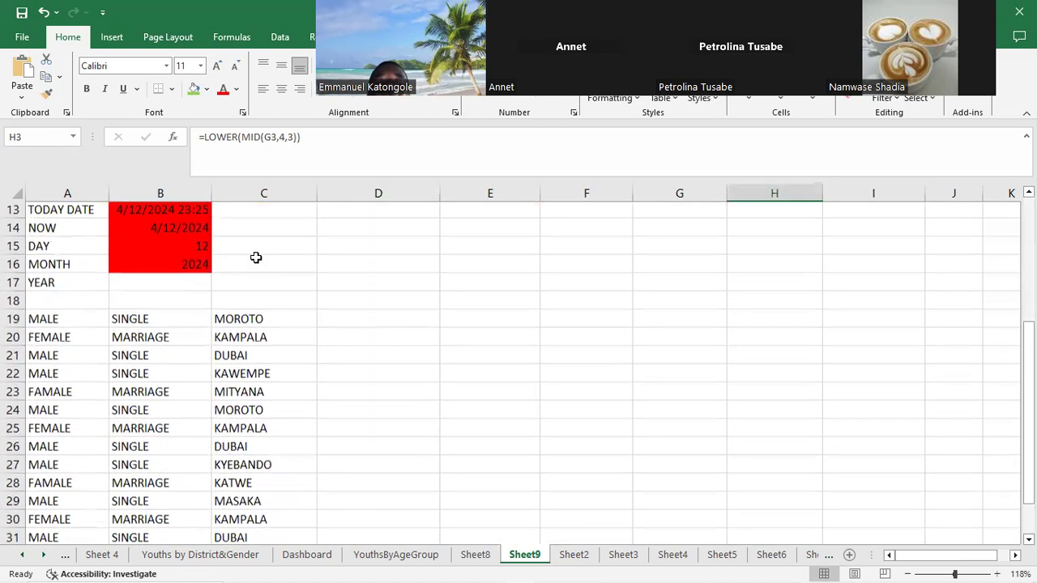
click(301, 324)
scroll(676, 290, up, 4)
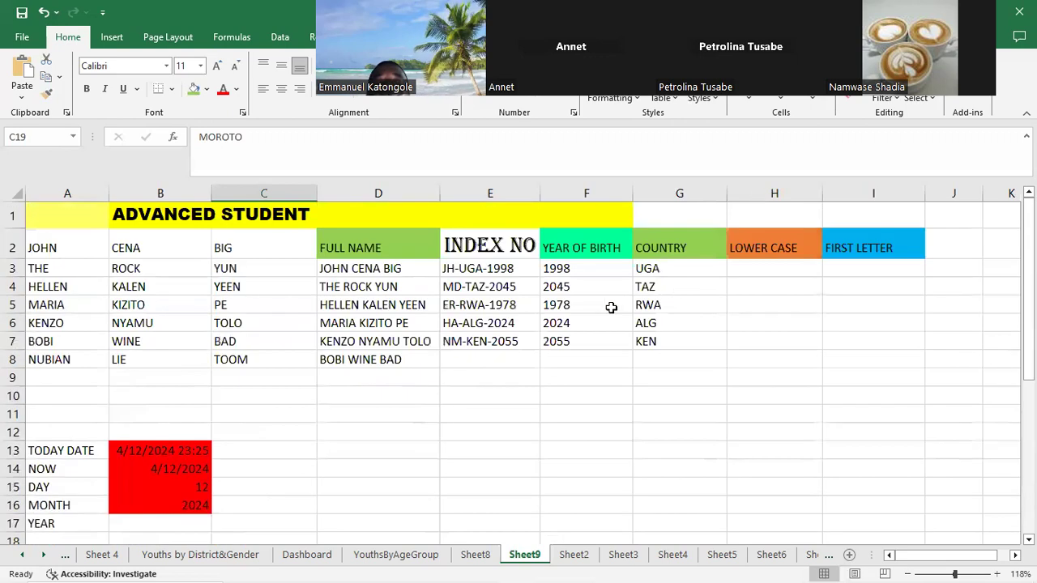
click(776, 262)
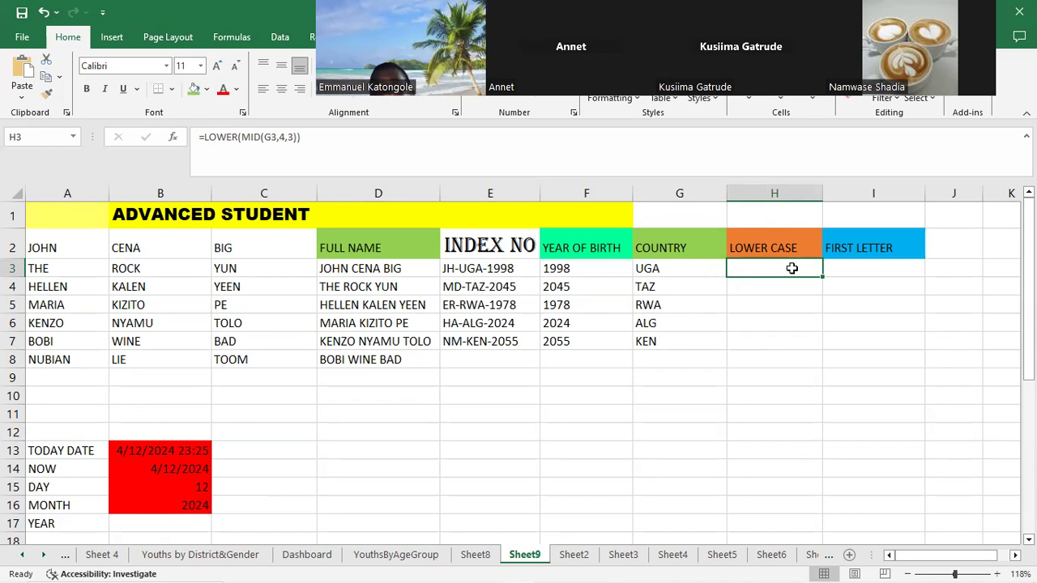
scroll(494, 350, down, 3)
scroll(494, 350, up, 3)
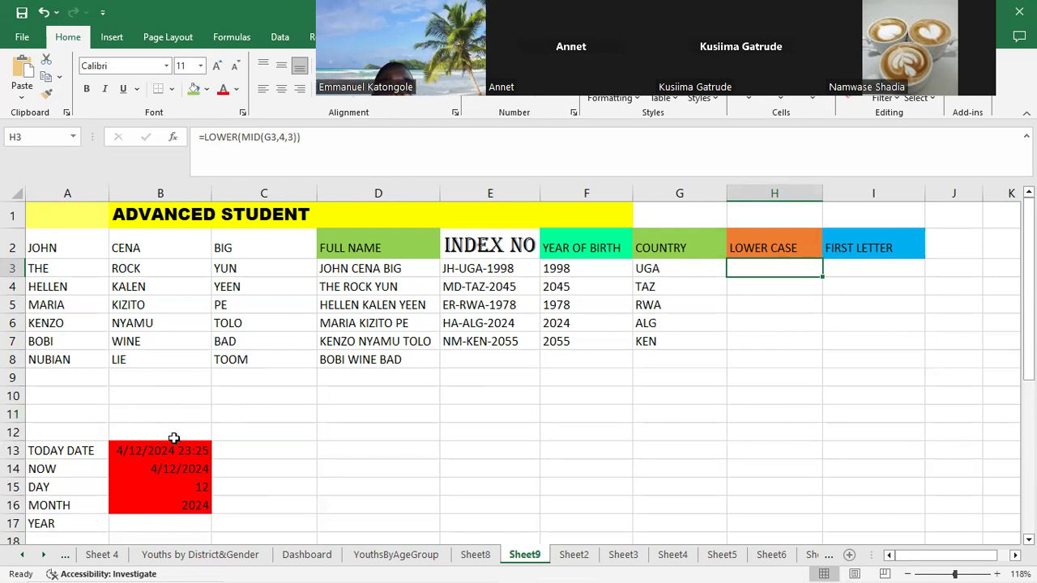
Step: Examine the gender, marital status and town records from row 19 down and the empty cells beside them
scroll(186, 429, down, 2)
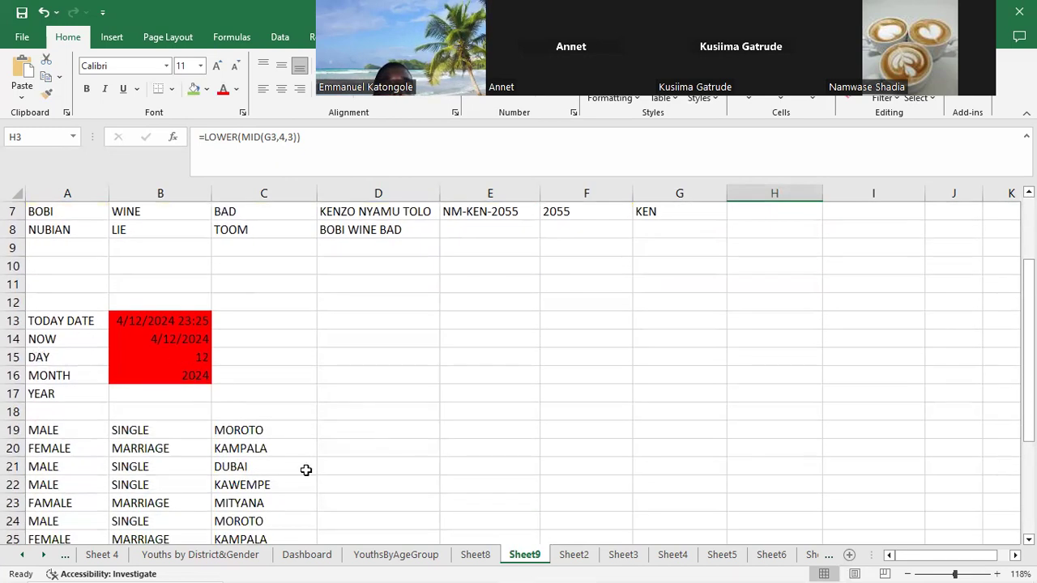
scroll(200, 232, up, 2)
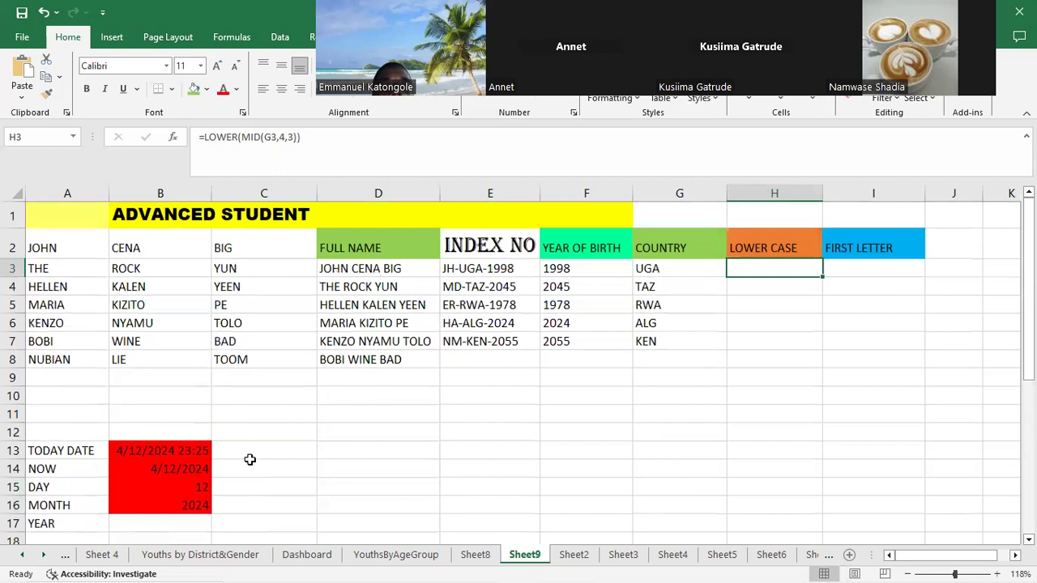
scroll(393, 455, down, 2)
scroll(393, 451, down, 2)
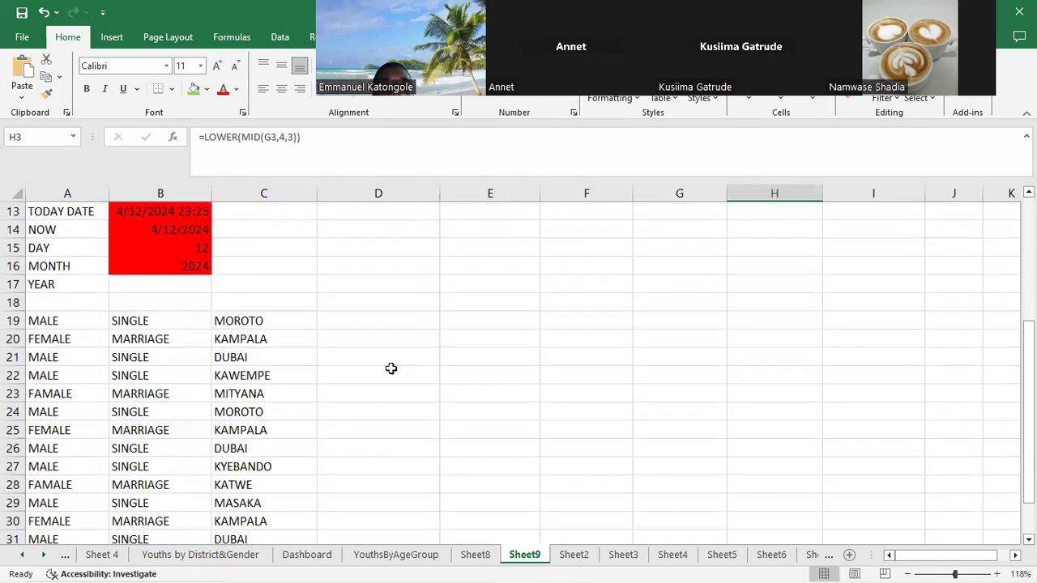
click(343, 321)
click(490, 321)
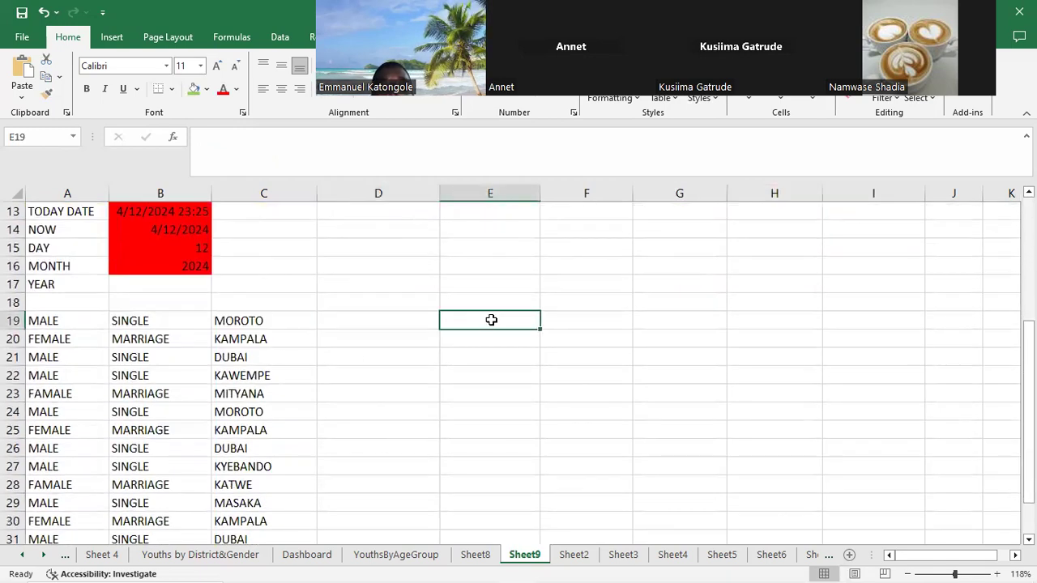
click(343, 330)
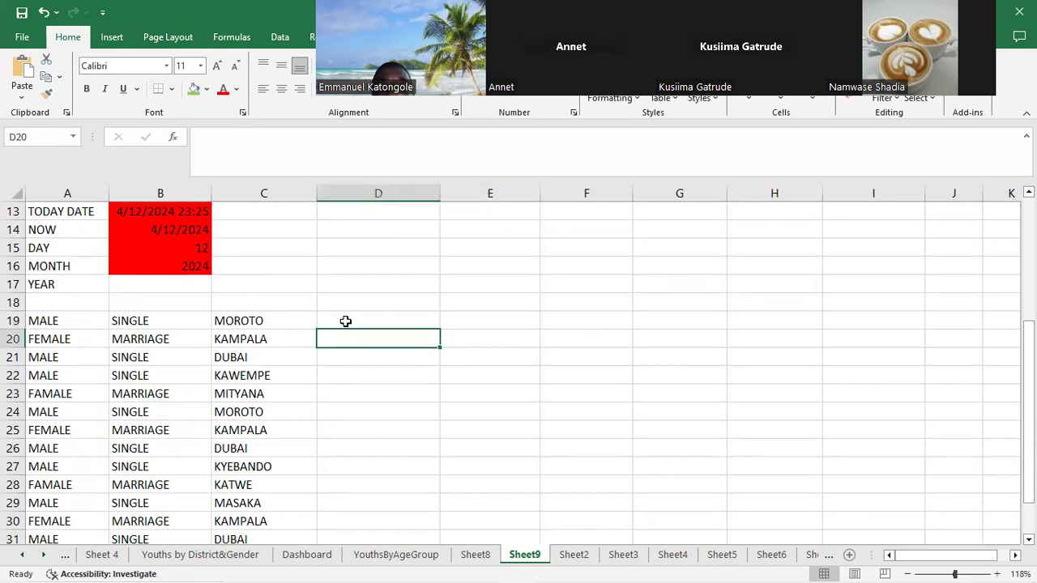
Step: Replace the formula in H3 under Lower Case with =LOWER(G3) to convert the country code
scroll(345, 322, up, 4)
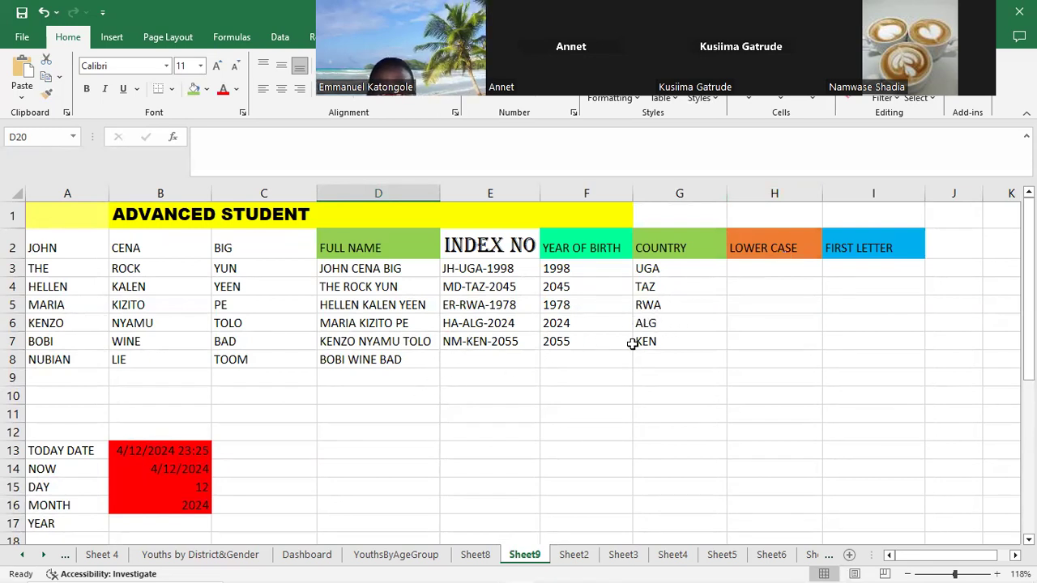
click(760, 264)
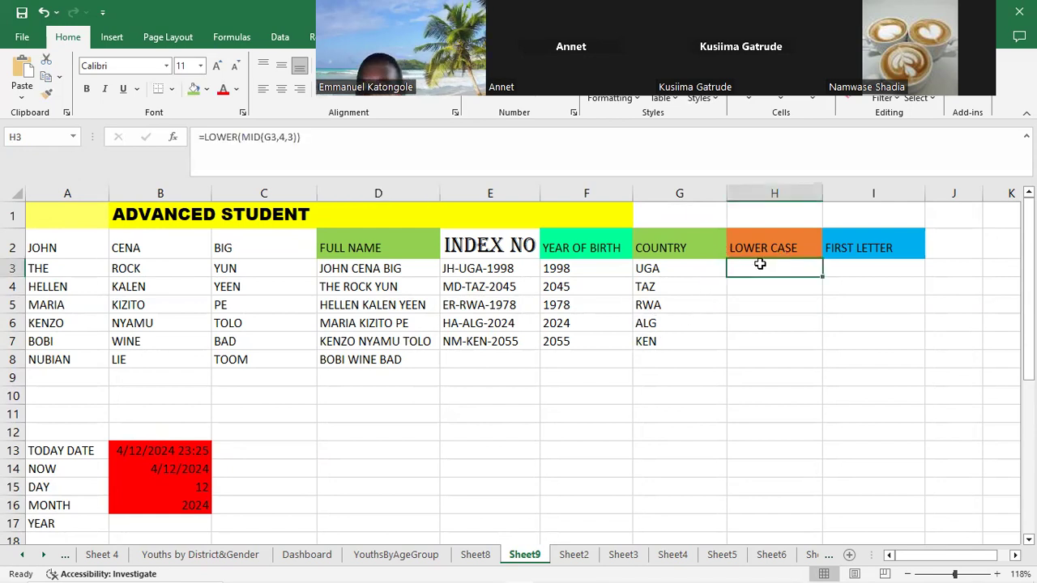
text(=)
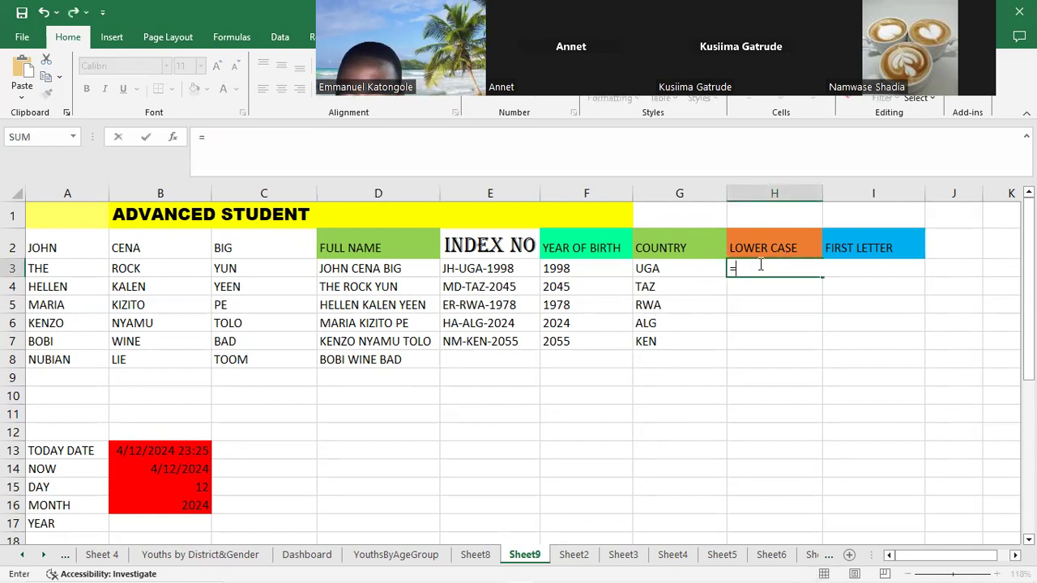
text(L)
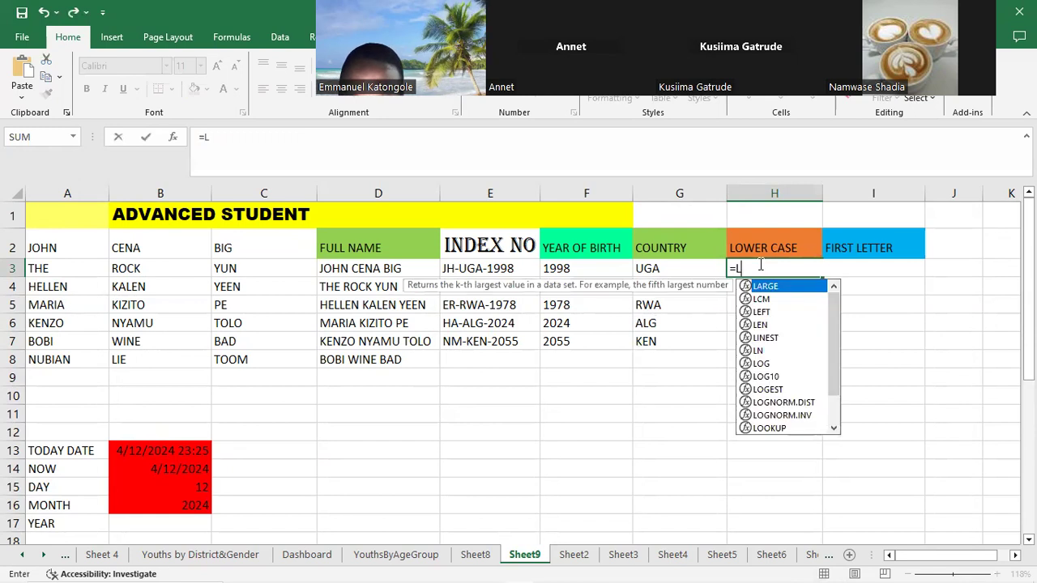
text(OWER)
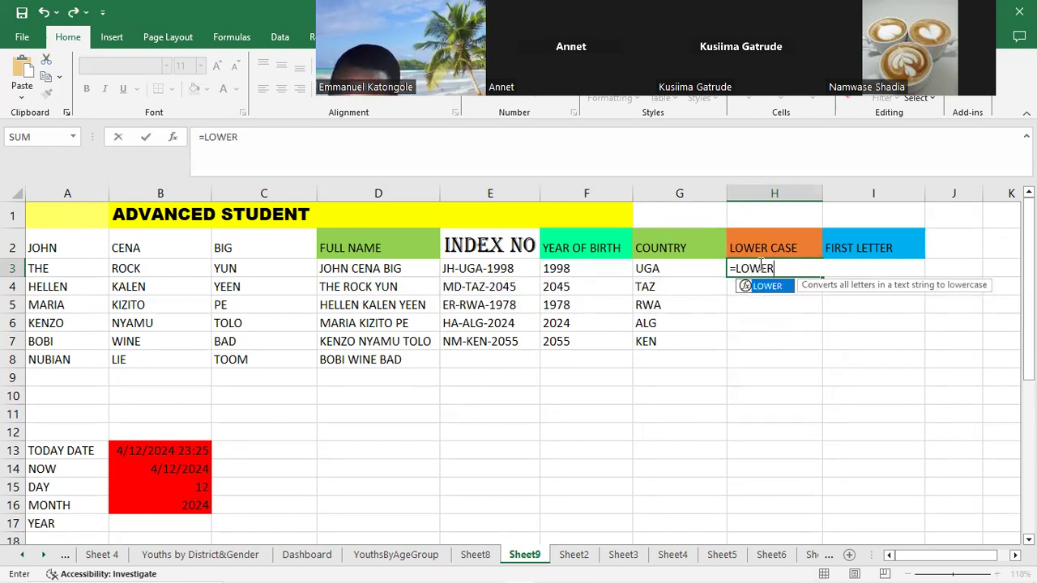
text(()
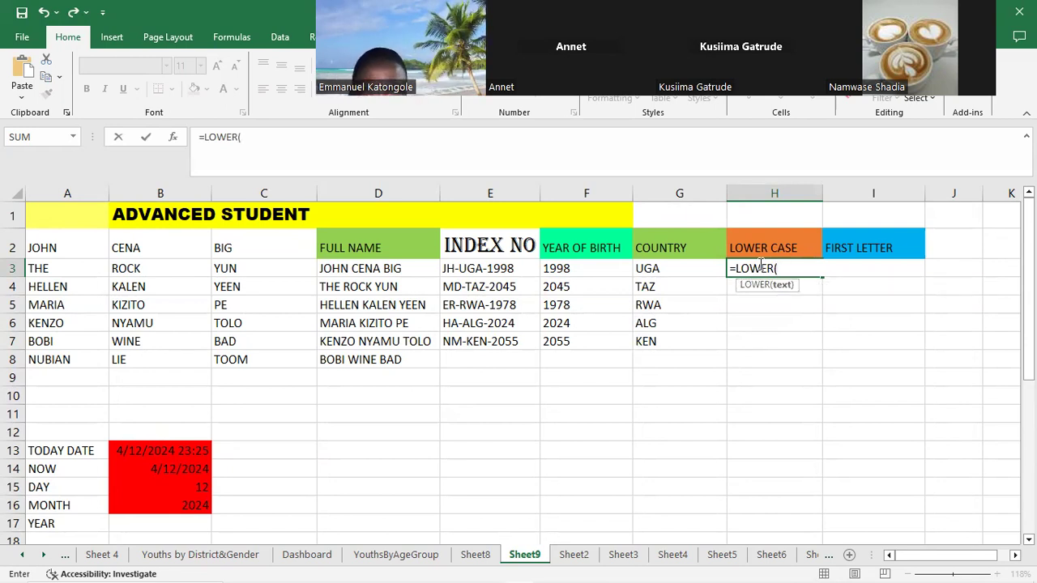
click(660, 274)
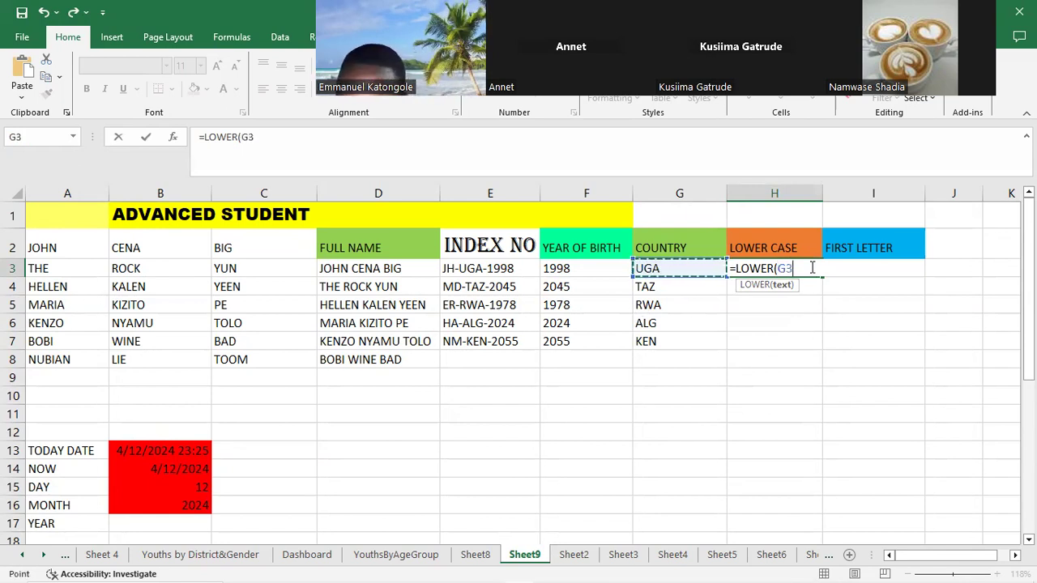
text())
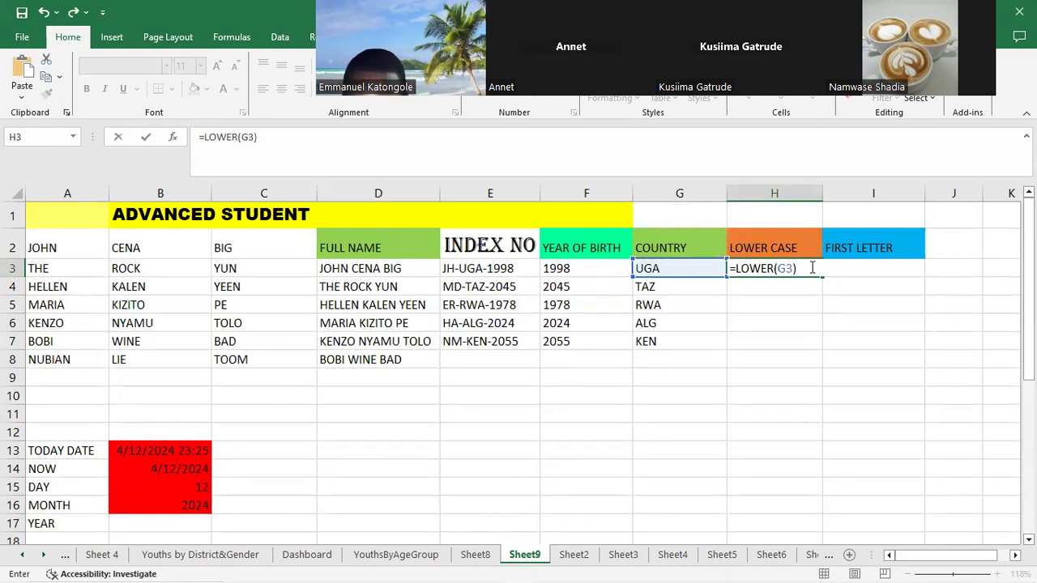
key(Return)
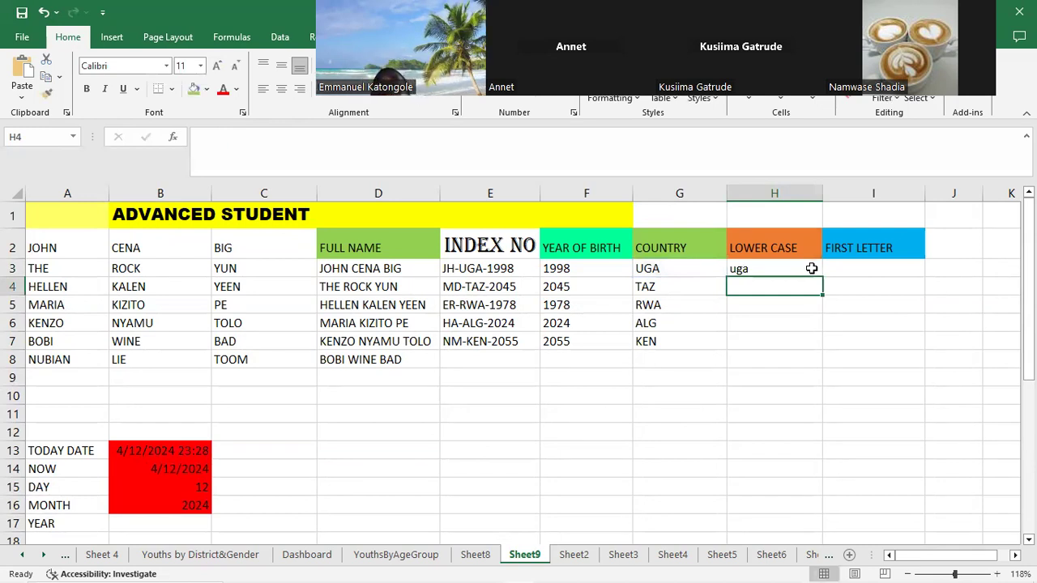
Step: Fill the H3 formula down through H7 and recheck the formula in H3
click(810, 269)
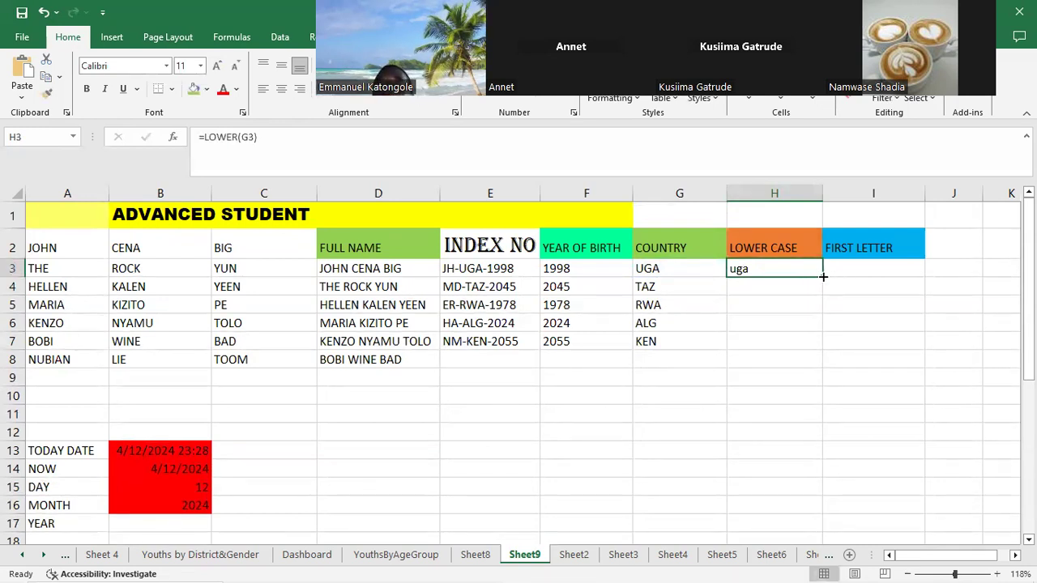
drag(823, 276, 812, 347)
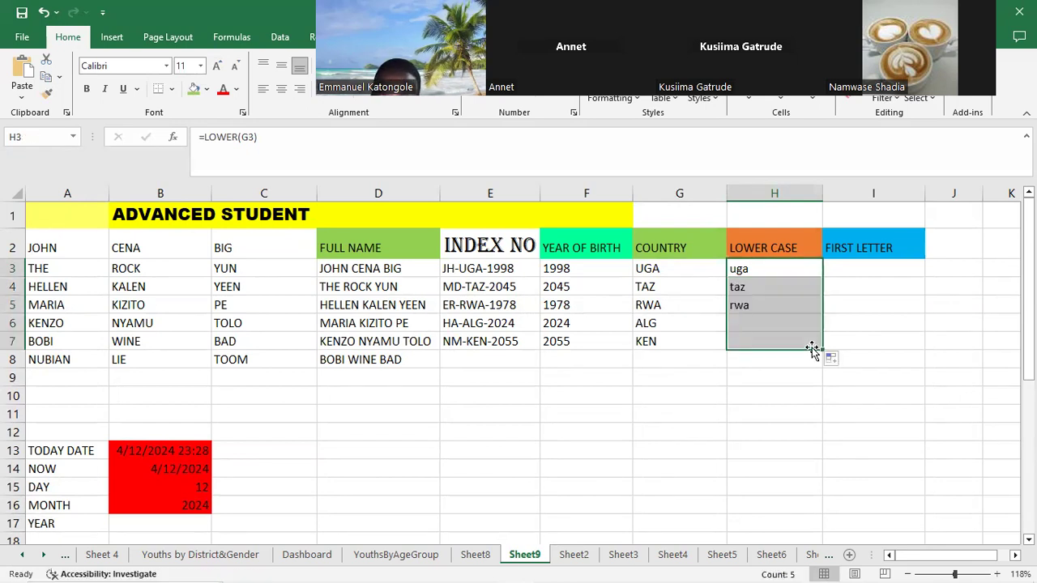
click(848, 297)
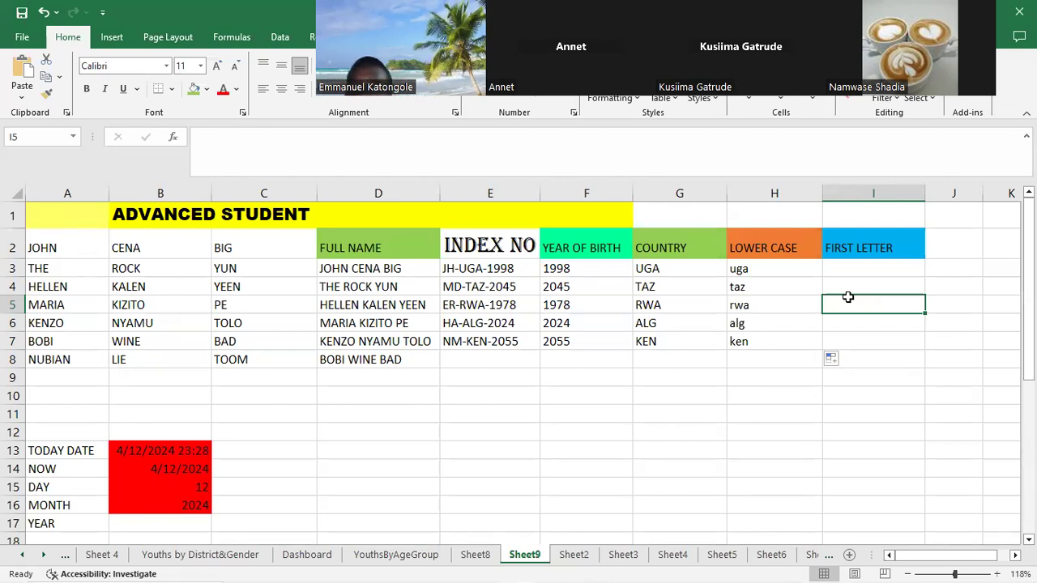
click(749, 272)
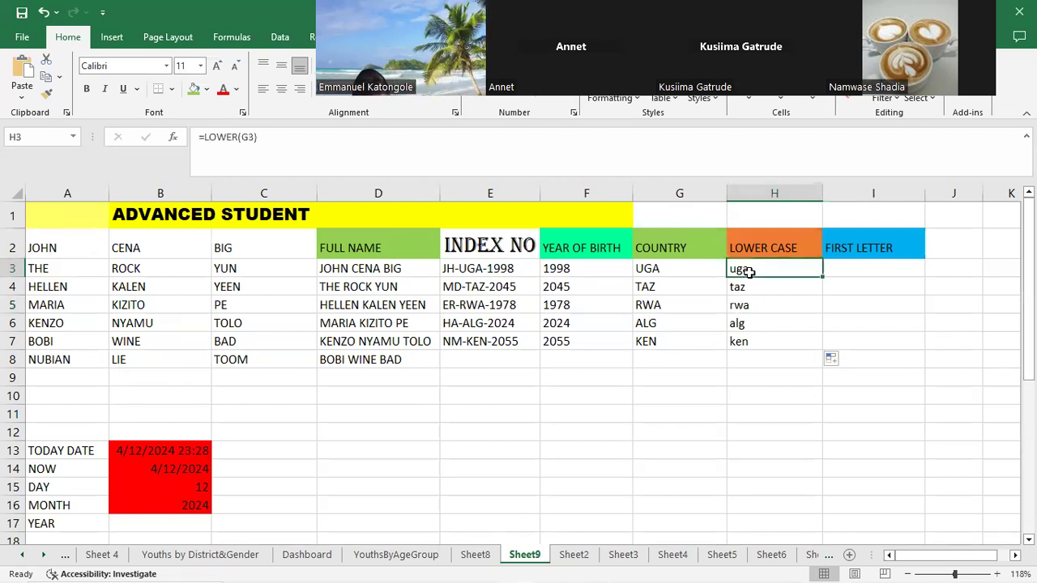
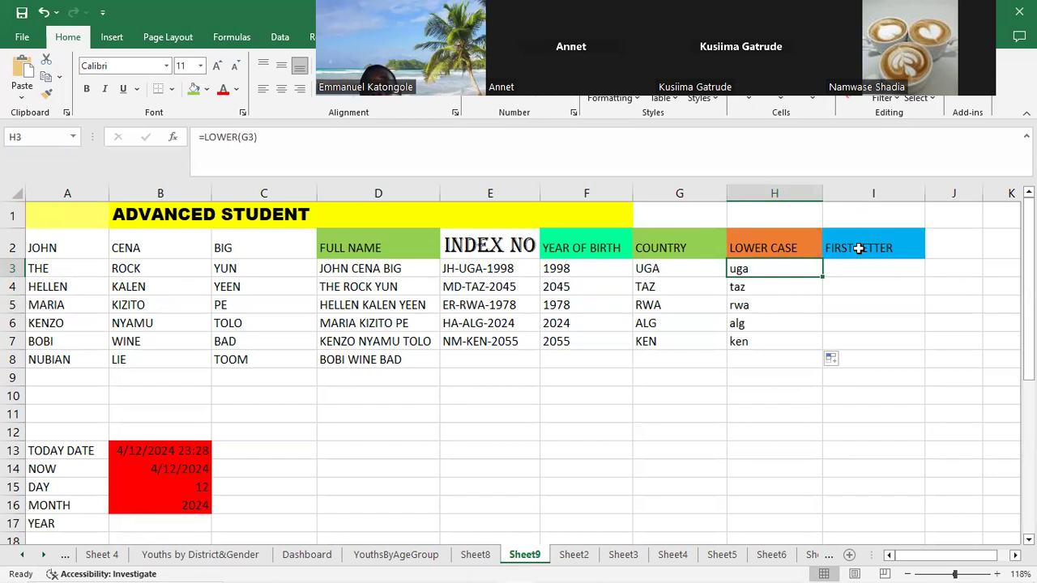
click(859, 248)
click(739, 272)
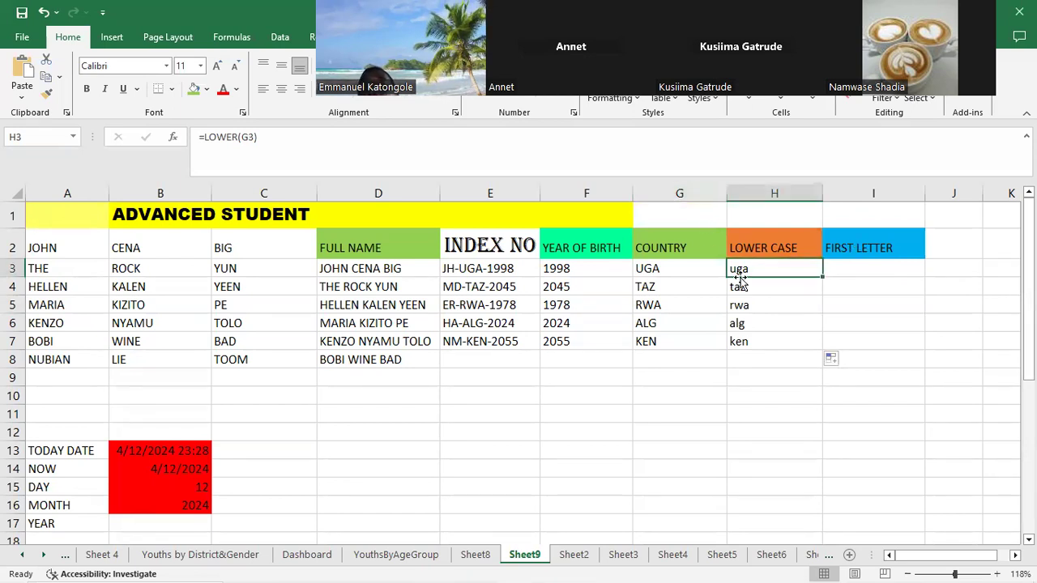
Step: Enter =LEFT(E3,2) in I3 under First Letter to extract the first two characters of the index number
click(842, 272)
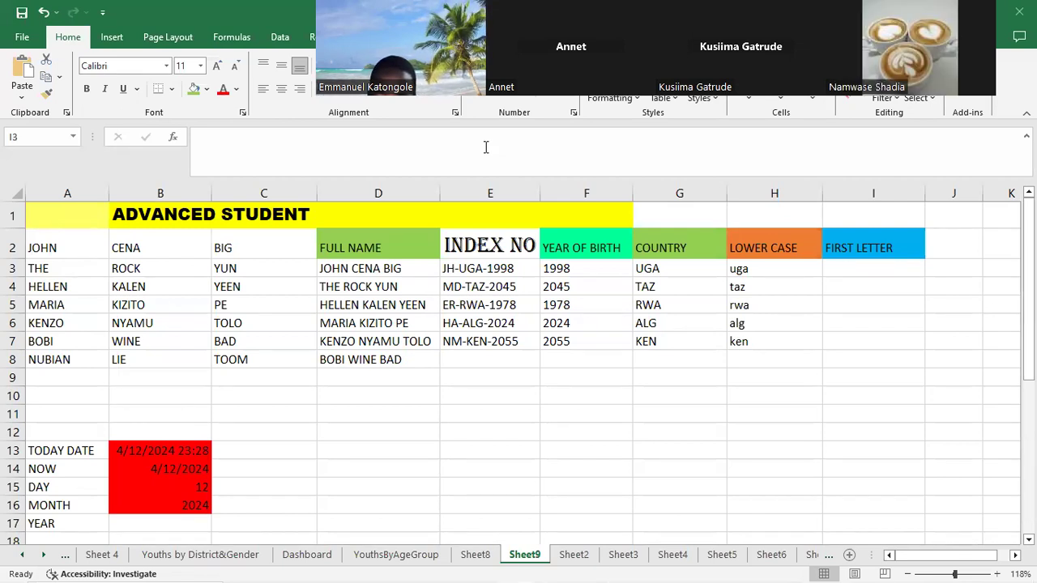
click(885, 264)
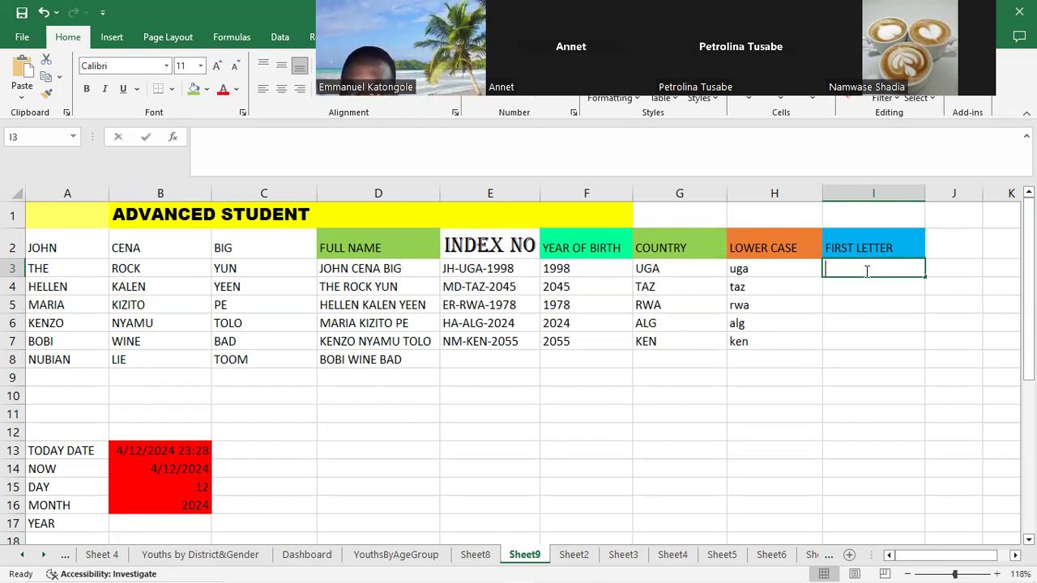
text(=)
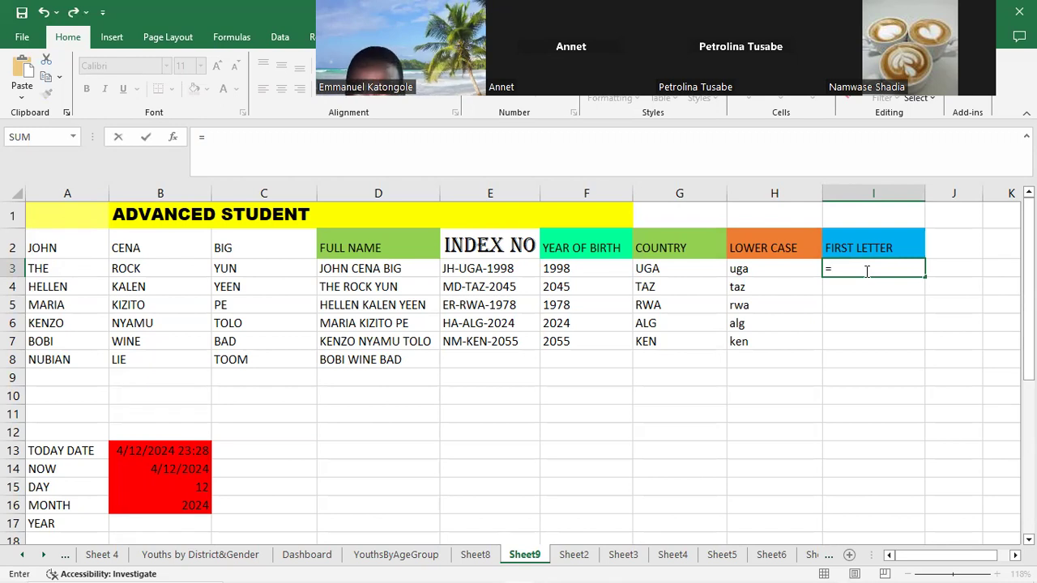
text(LEFT)
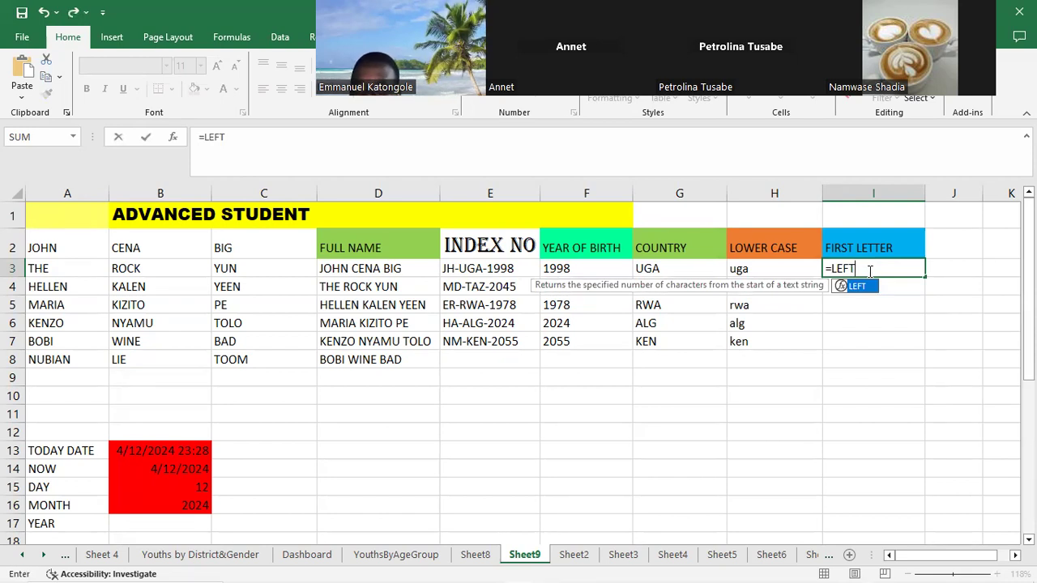
text(()
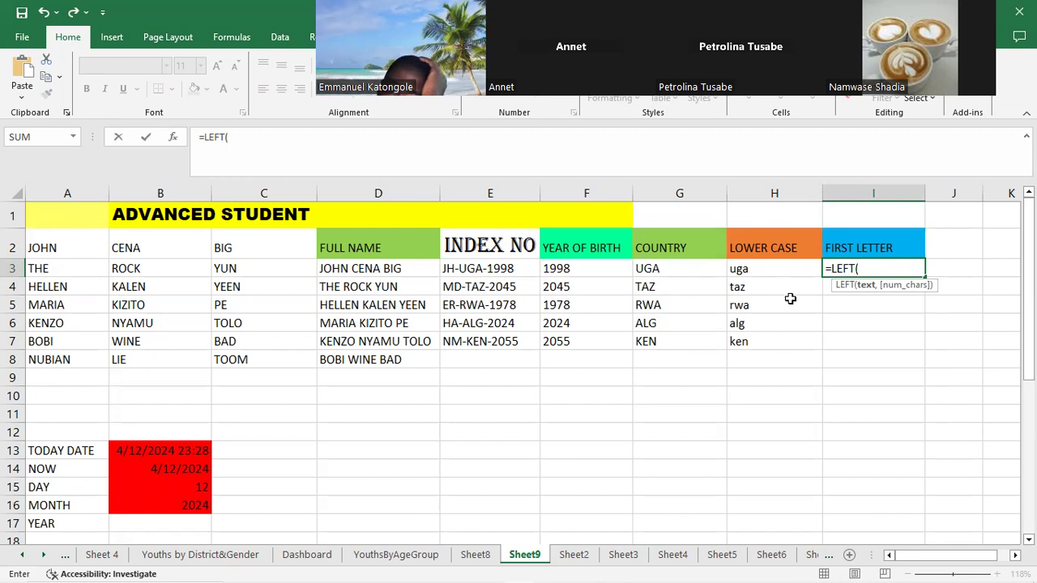
click(478, 267)
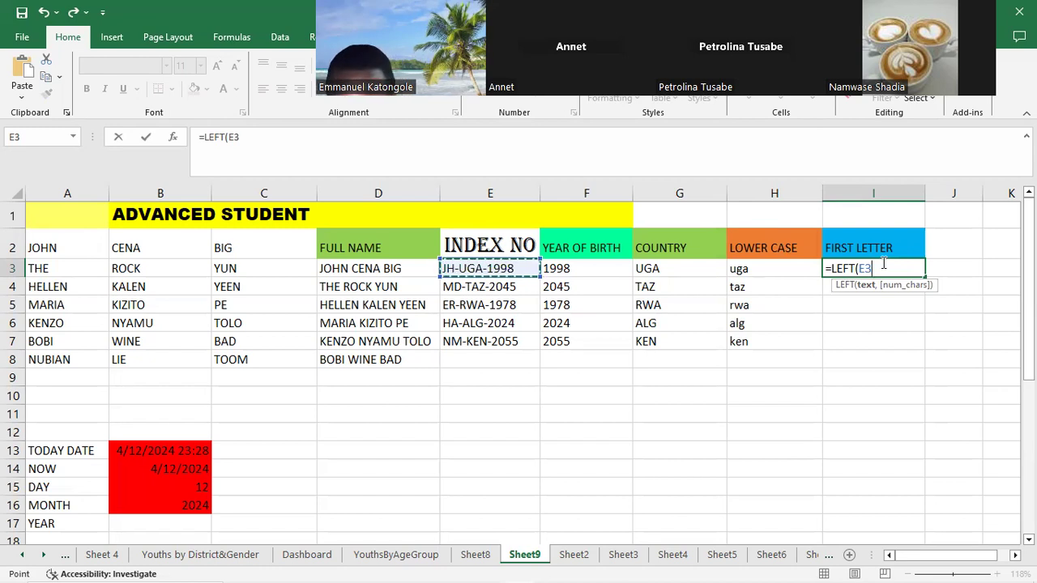
text(,)
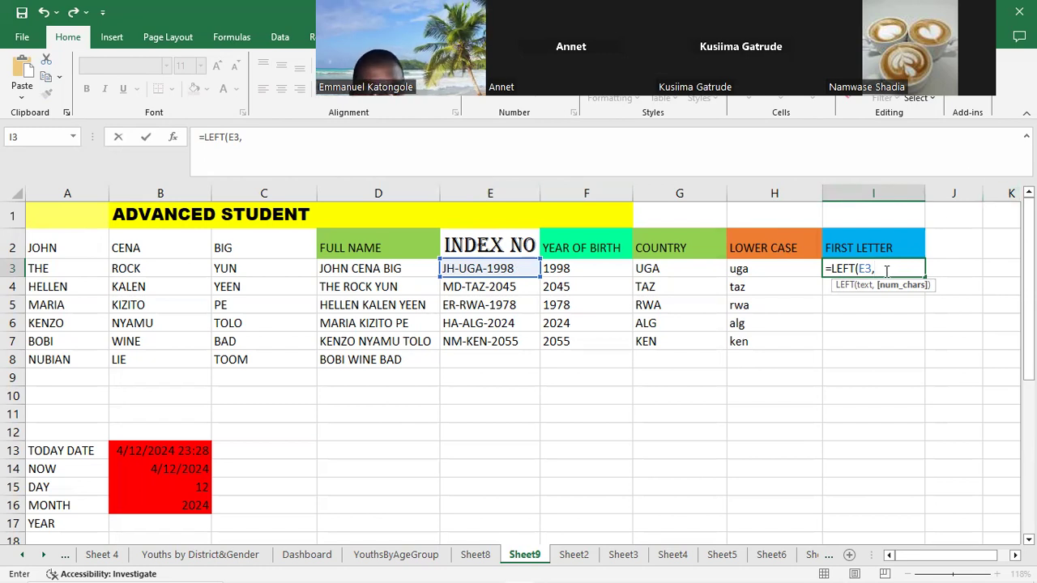
text(2)
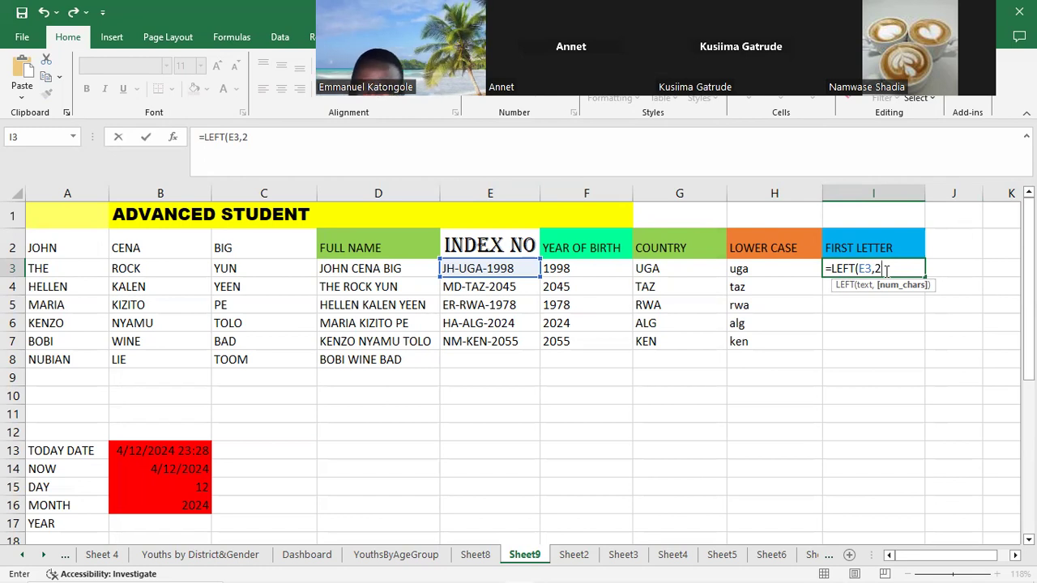
text())
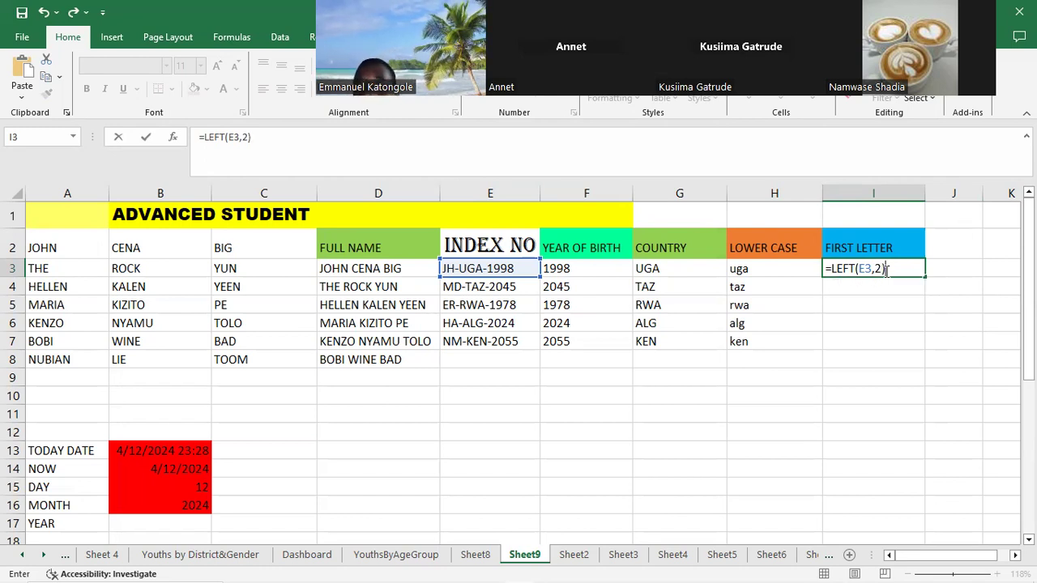
key(Return)
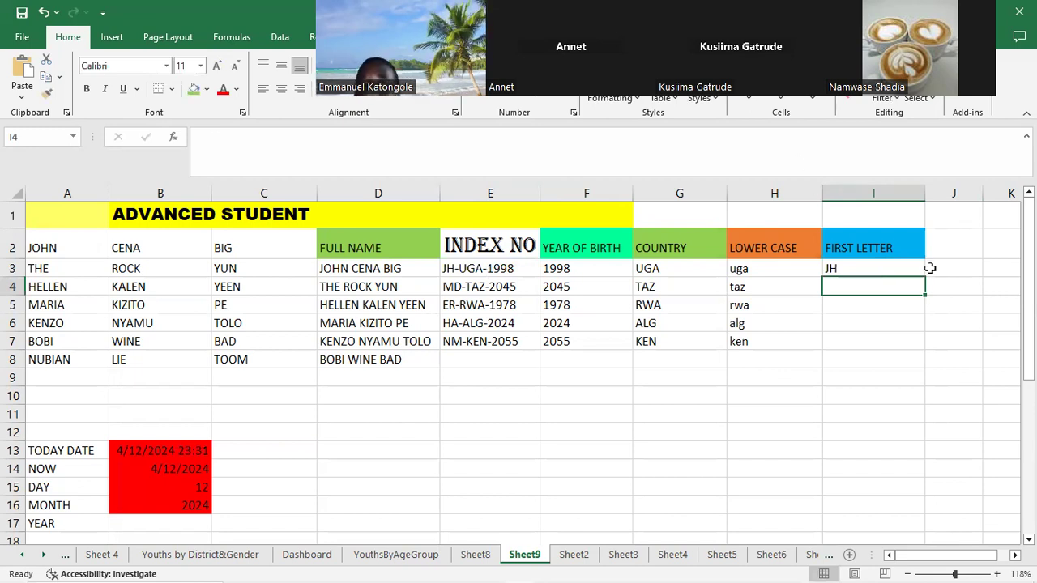
Step: Fill the LEFT formula from I3 down through I8
click(897, 265)
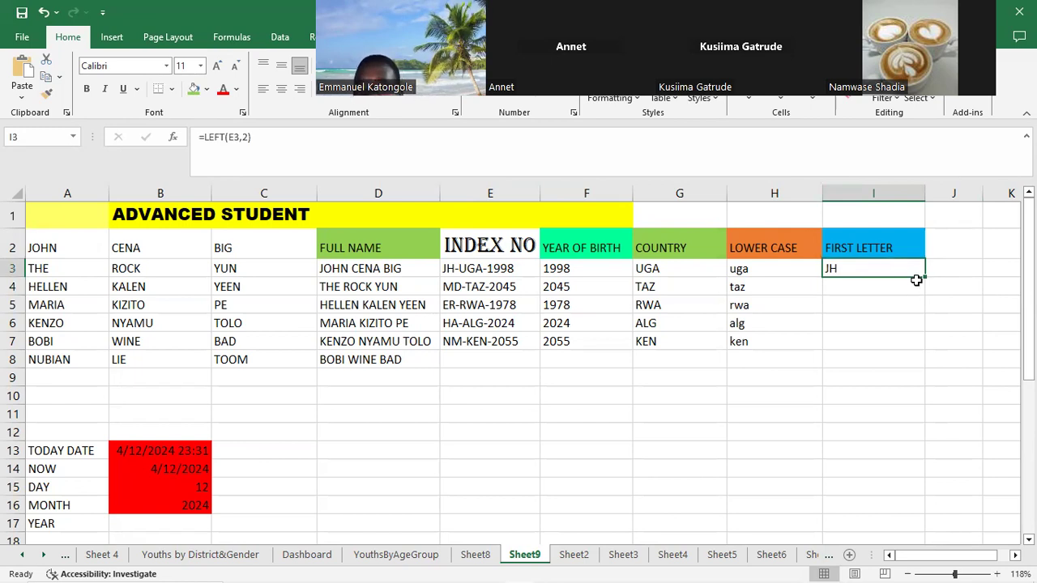
drag(926, 278, 891, 364)
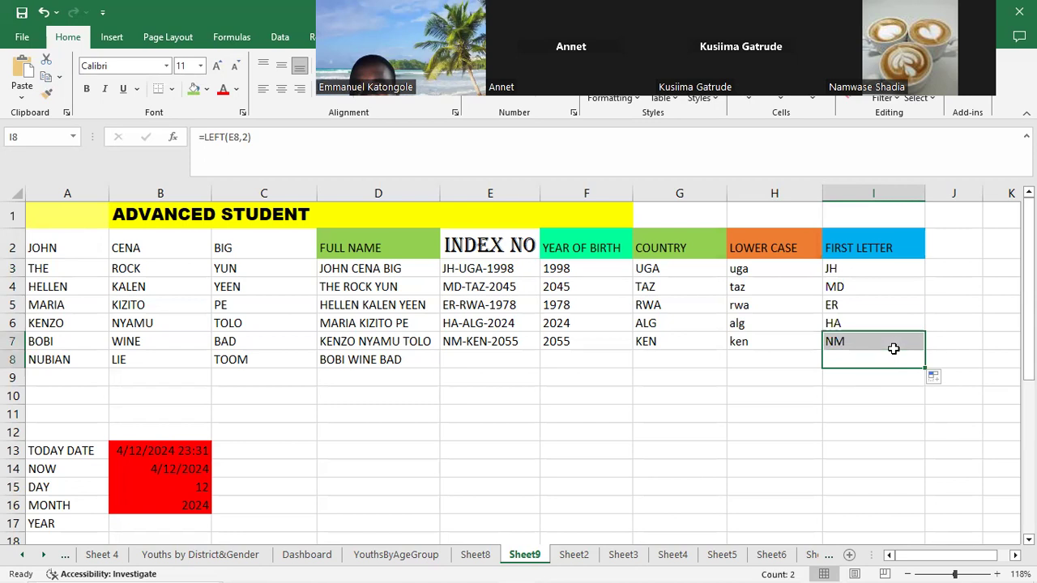
click(957, 303)
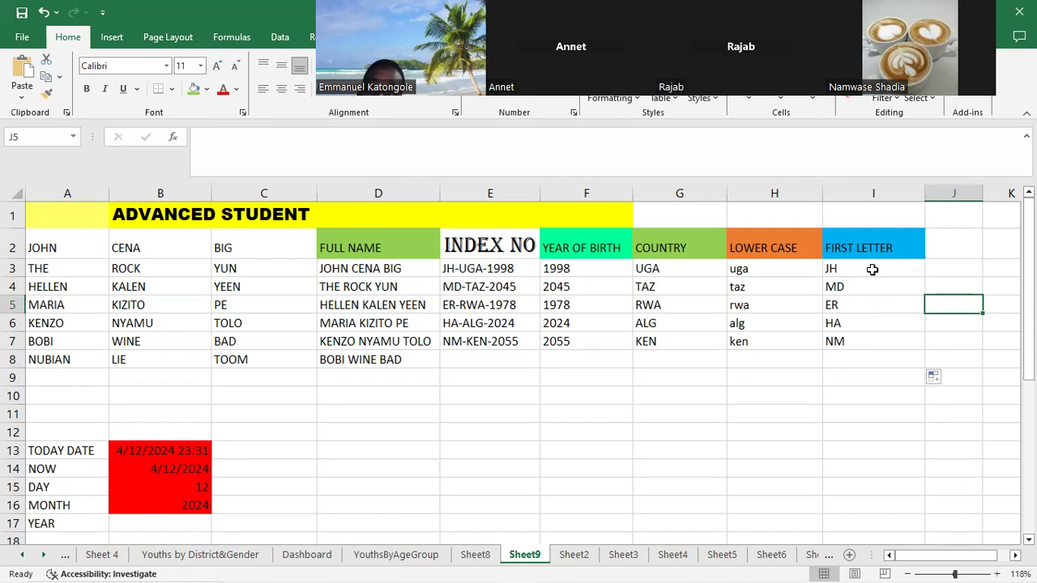
Step: Clear the LEFT results from I3 through I7 under First Letter
click(872, 270)
drag(873, 270, 867, 337)
click(868, 340)
drag(880, 267, 870, 334)
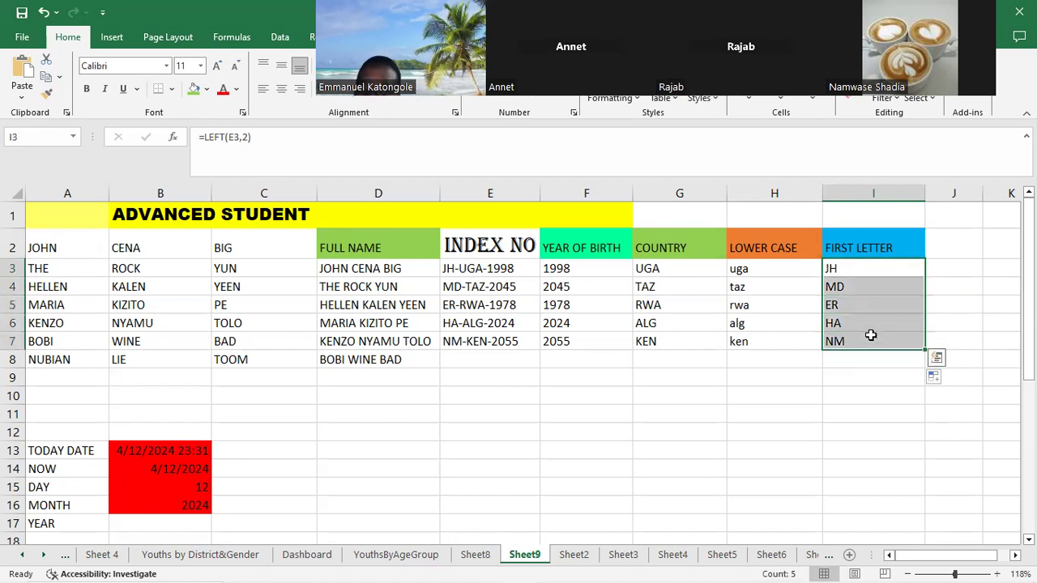
right_click(870, 335)
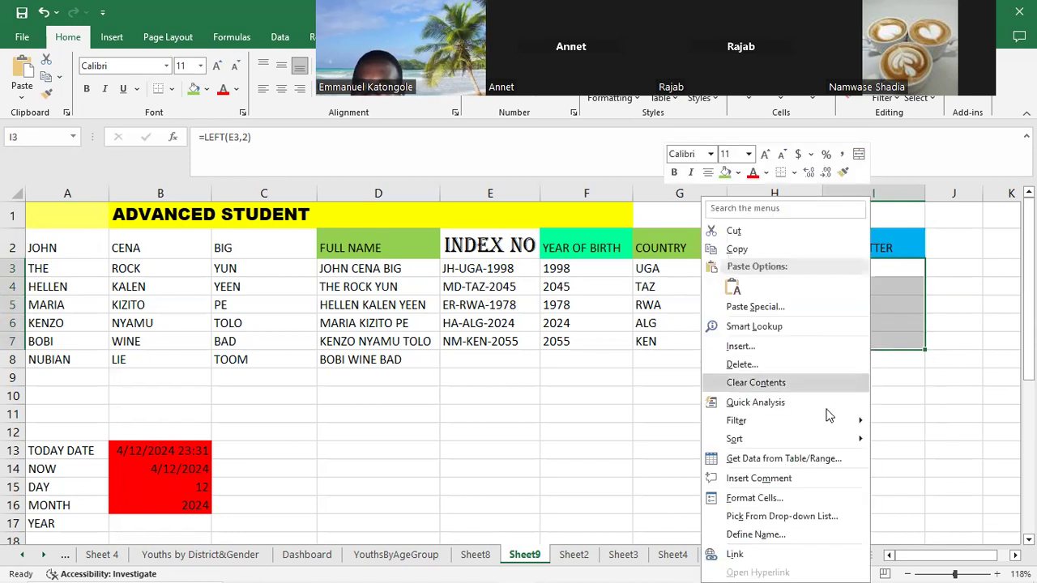
click(765, 382)
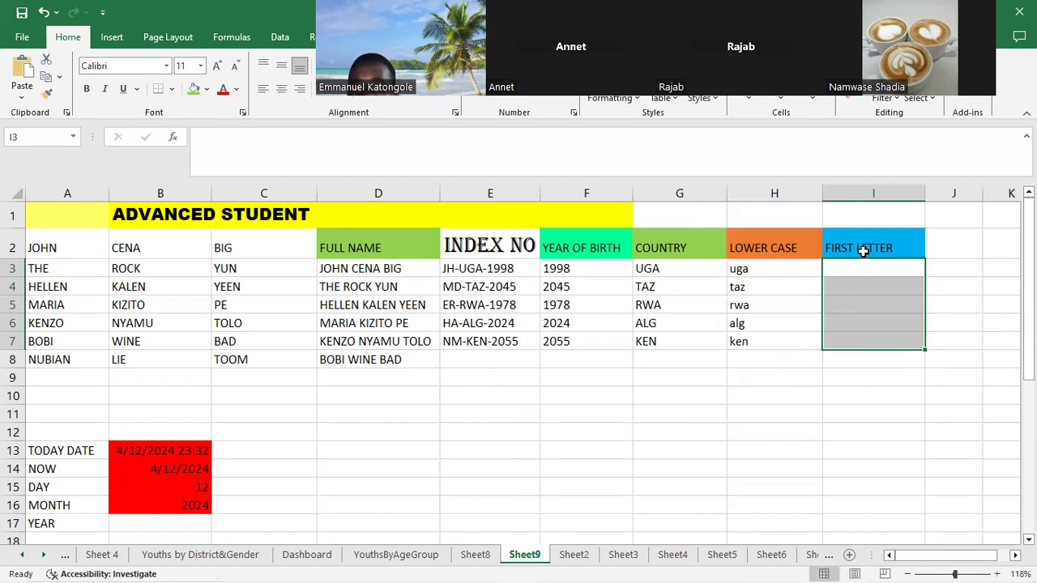
Step: Enter =LEFT(E3,2) again in I3 to extract the first two characters of the index number
click(863, 266)
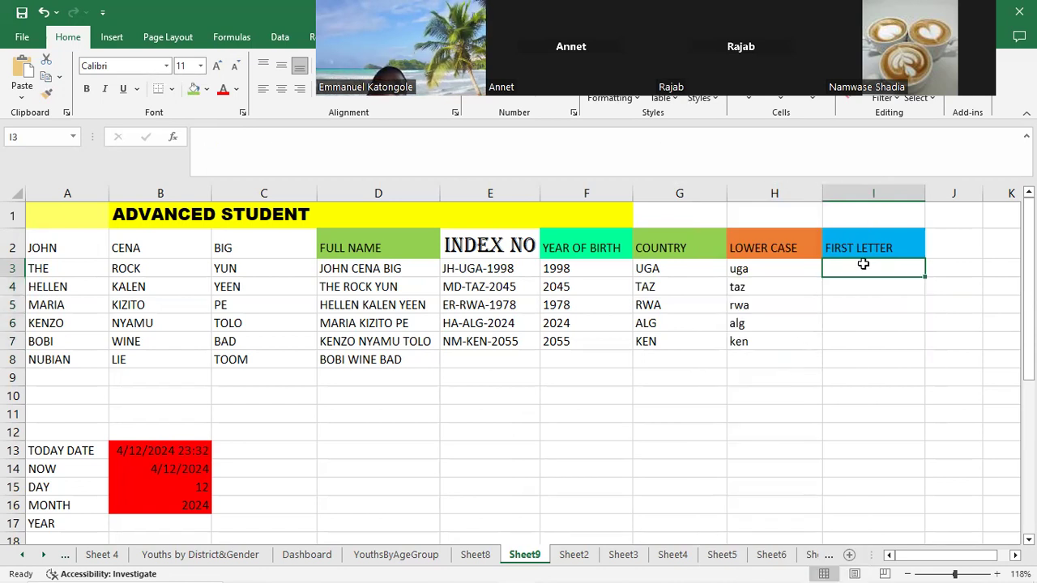
text(=)
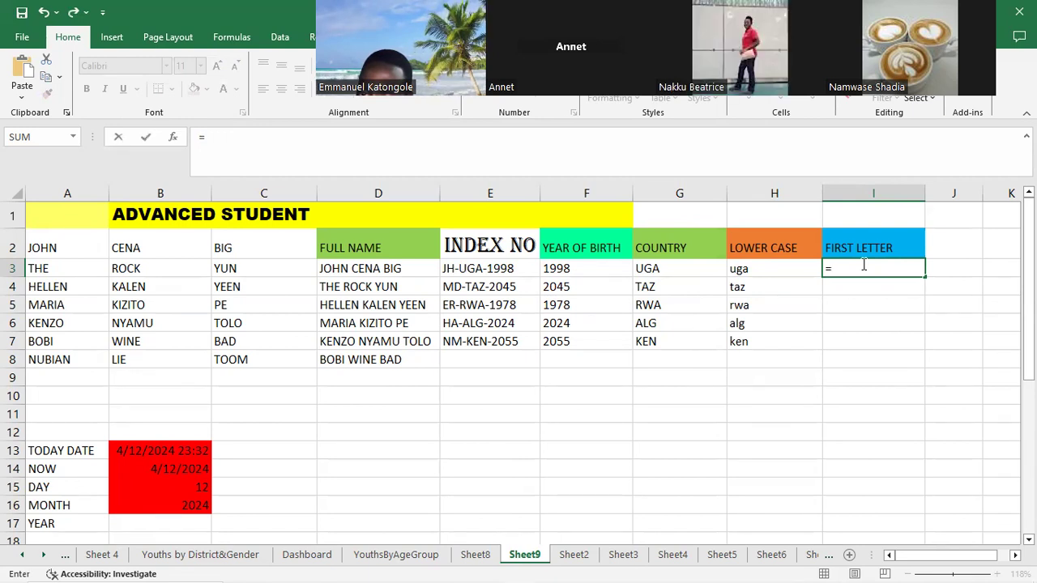
key(BackSpace)
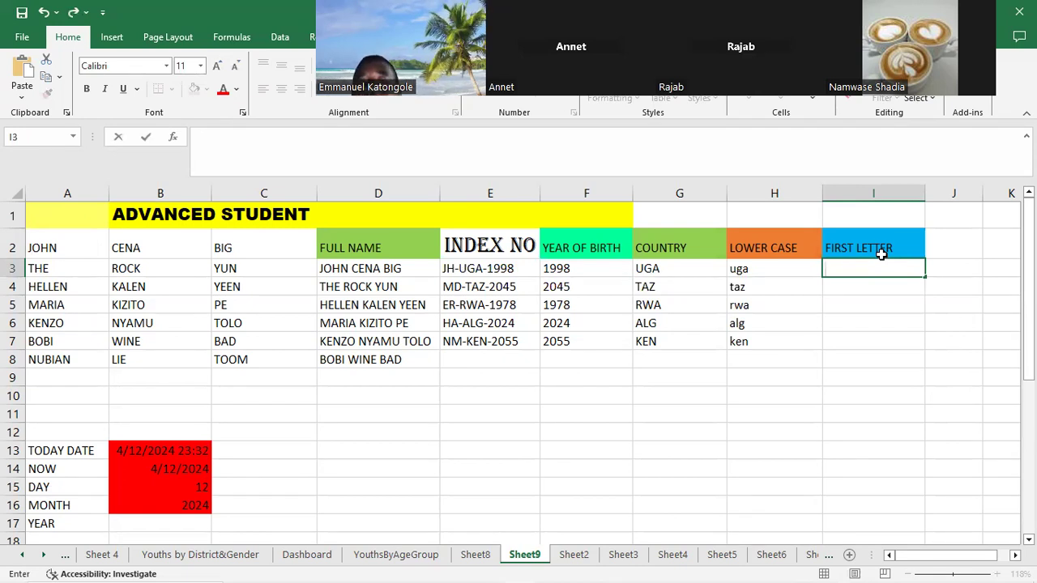
text(=)
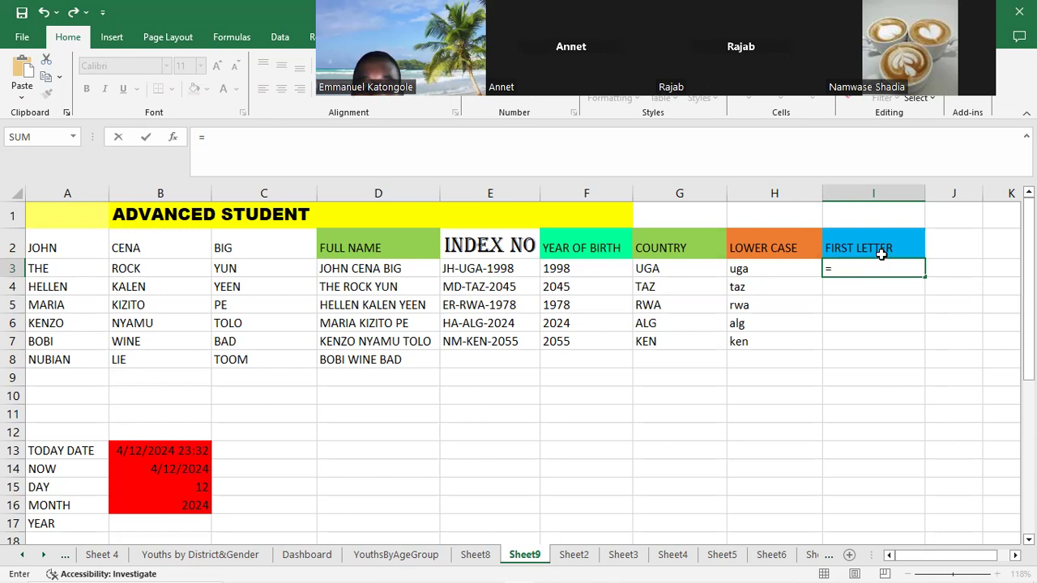
text(L)
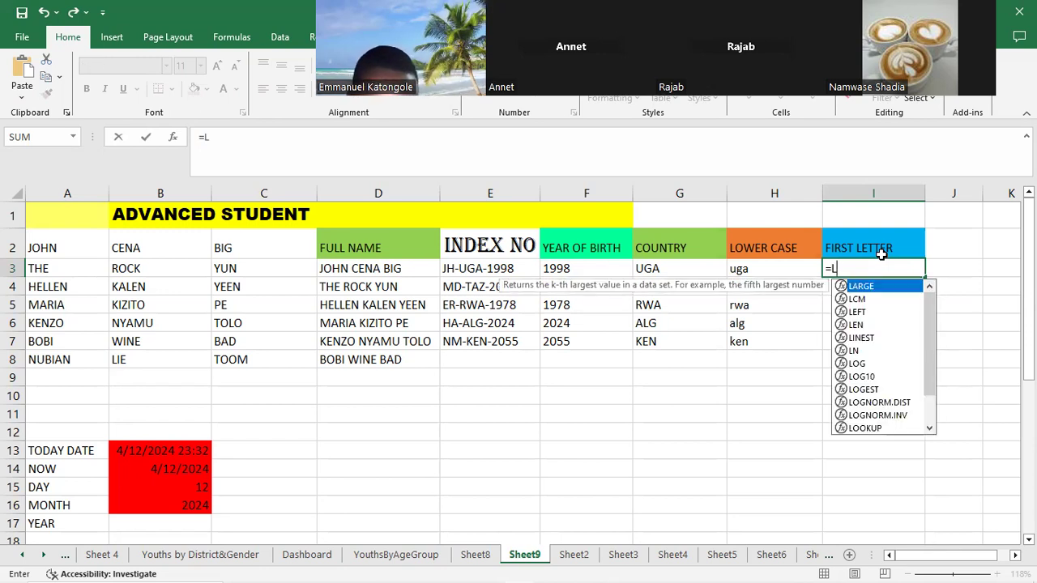
text(EFT)
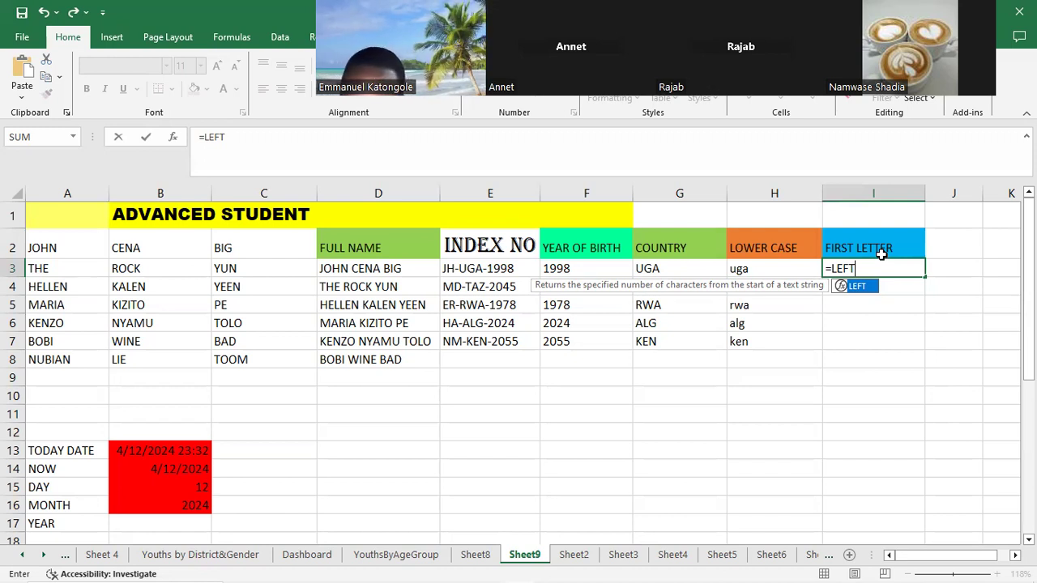
text(()
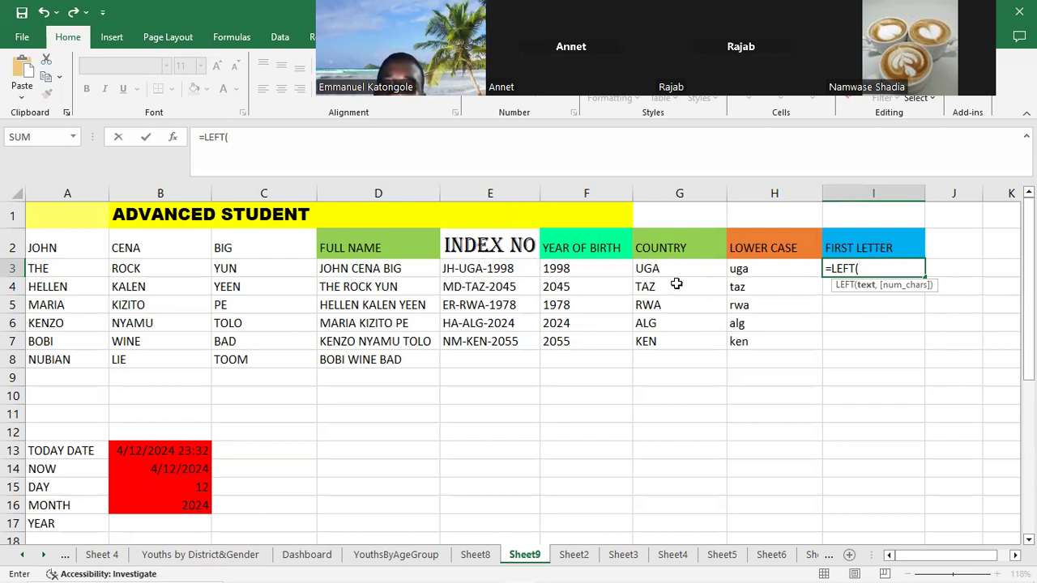
click(468, 268)
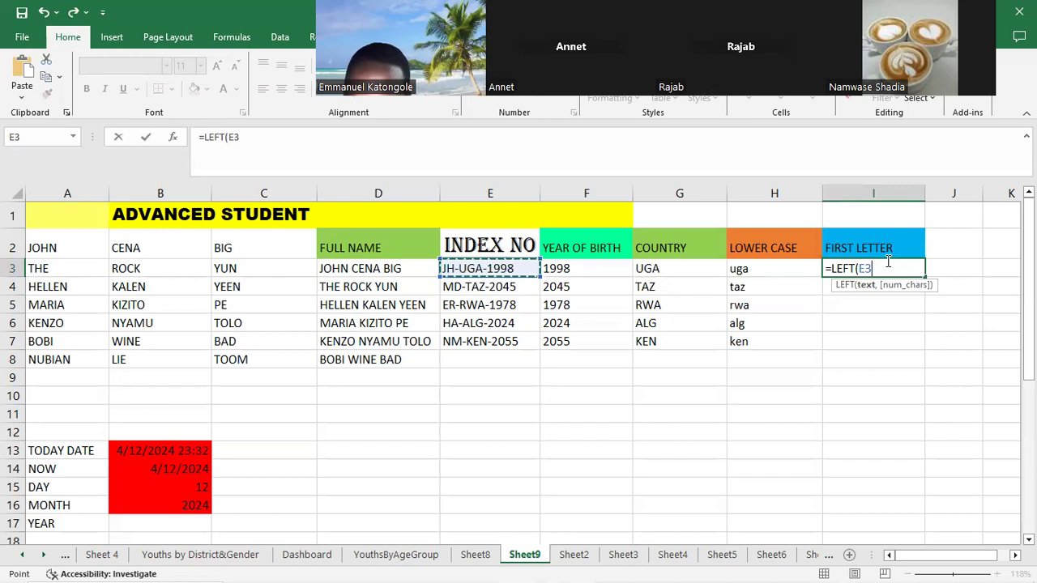
text(,)
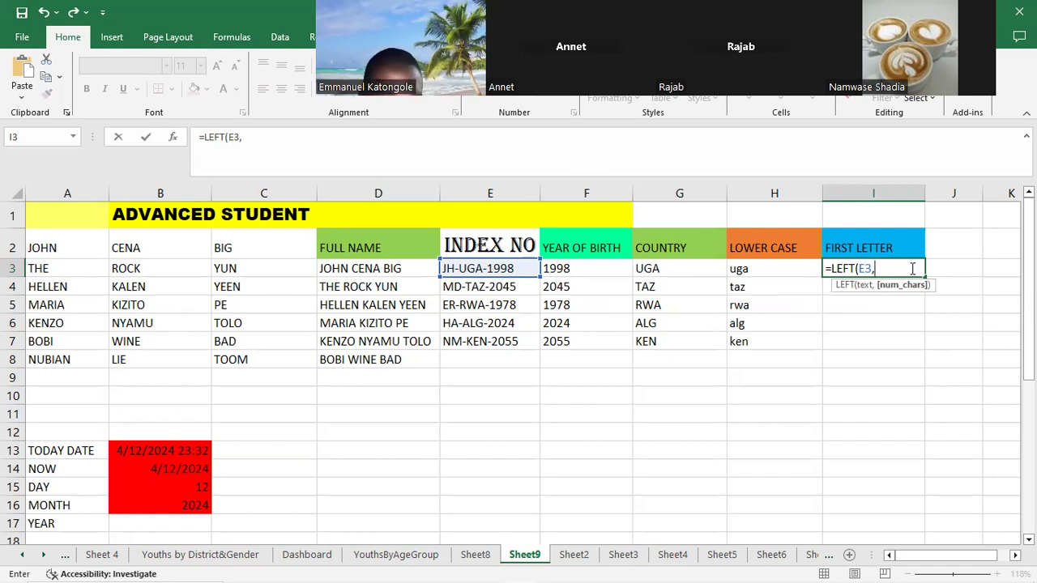
text(2)
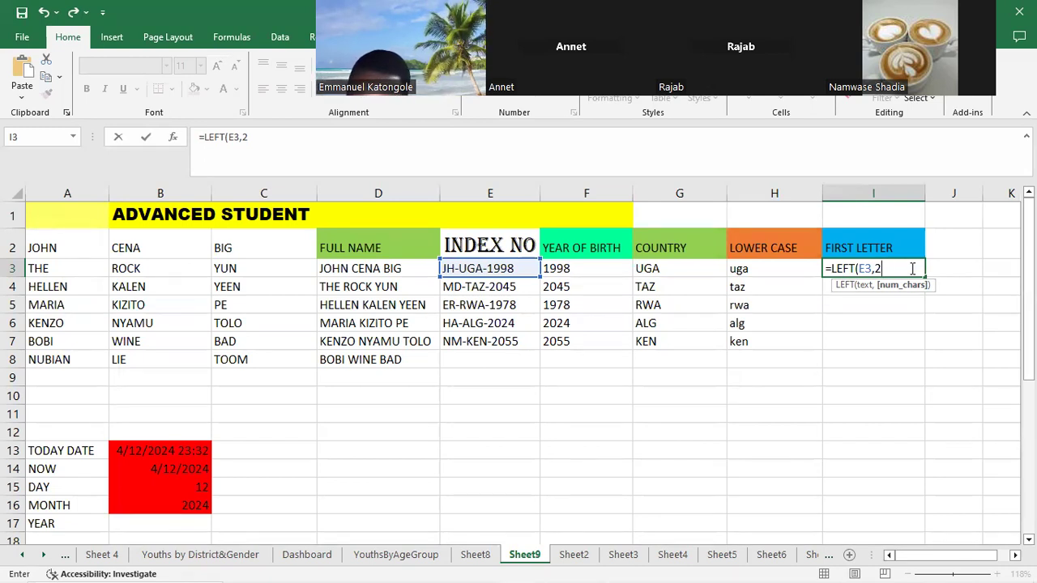
text())
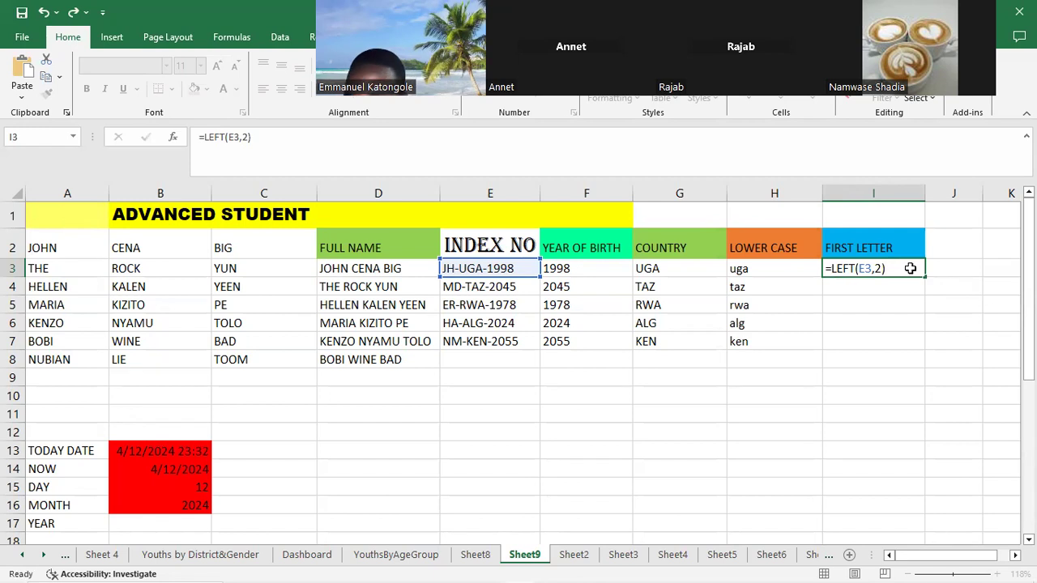
key(Return)
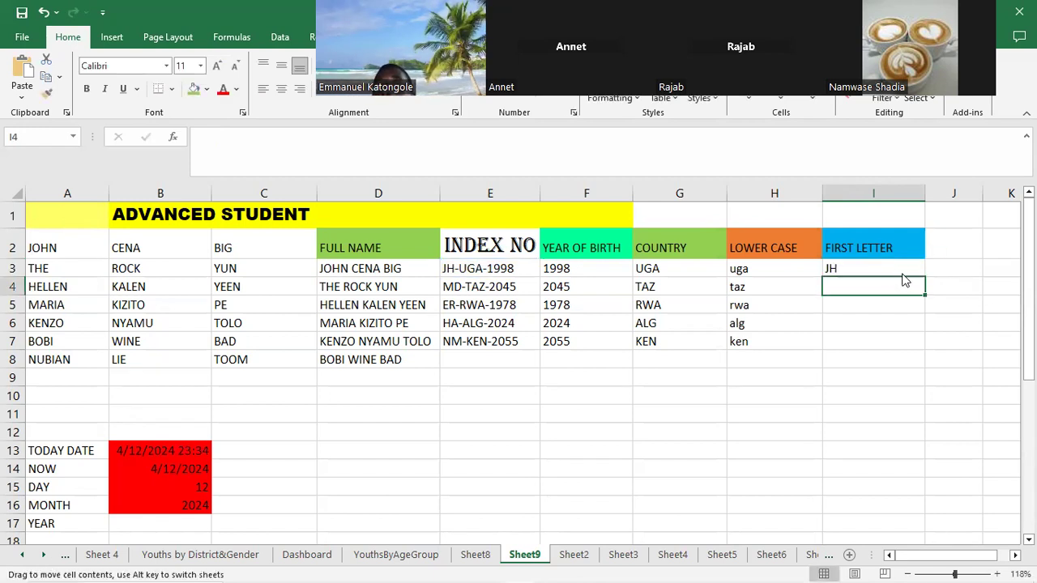
Step: Copy the LEFT formula in I3 down the First Letter column through I7
click(906, 264)
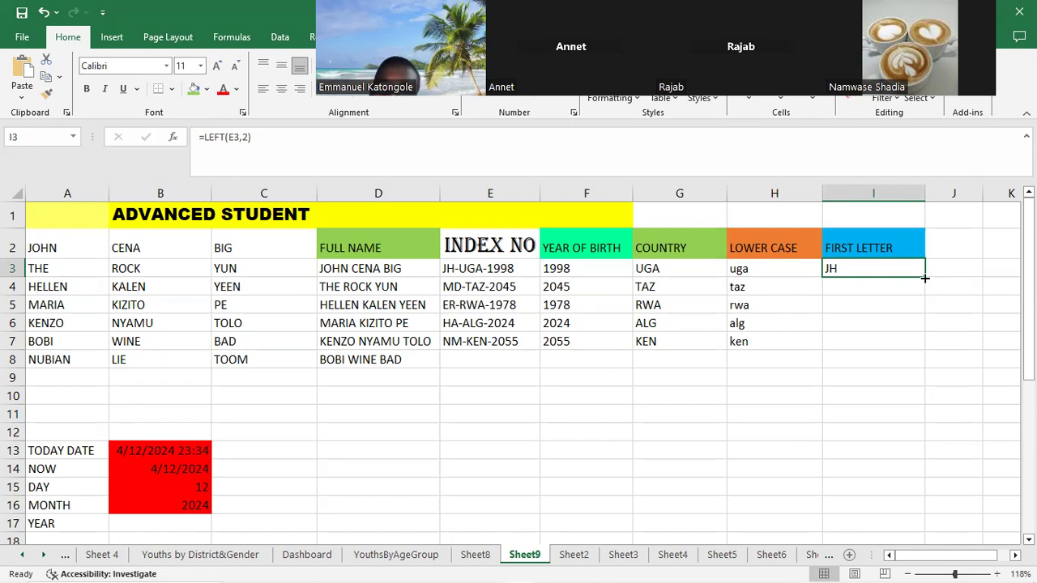
drag(925, 277, 913, 352)
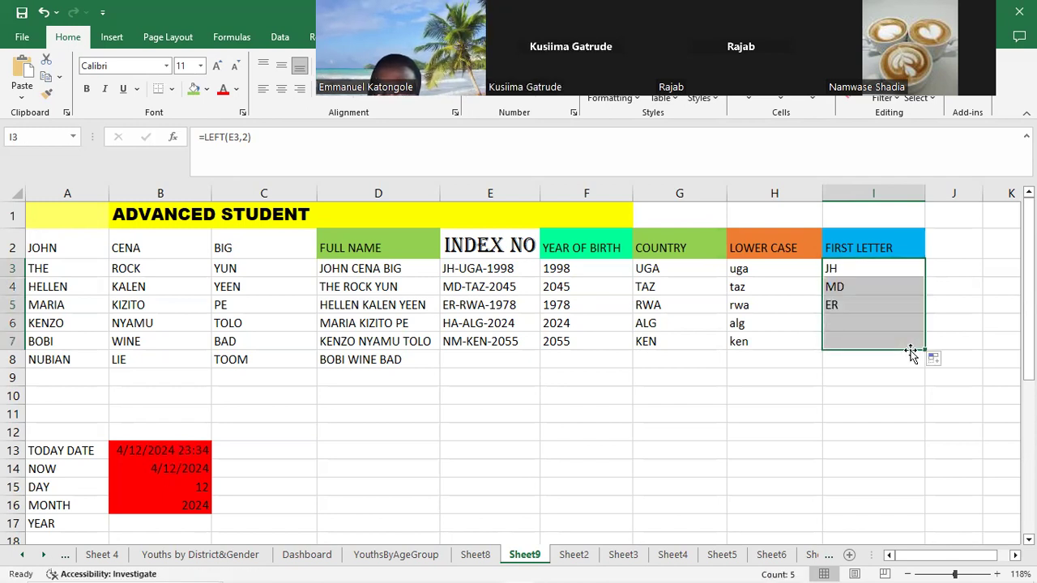
Step: Widen column J slightly and enter the heading LOWER CASE in J2
click(965, 235)
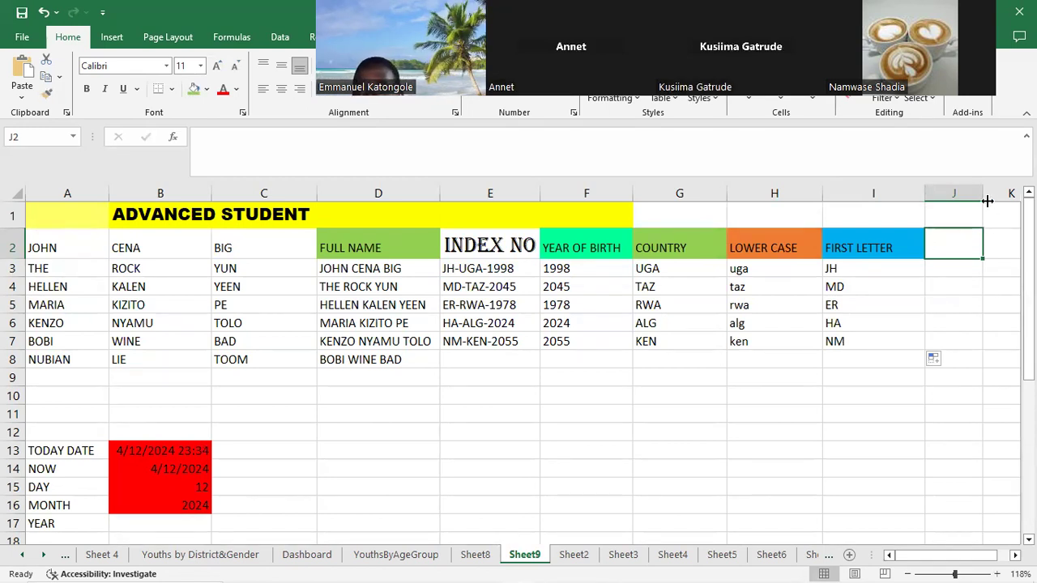
drag(983, 190, 1010, 189)
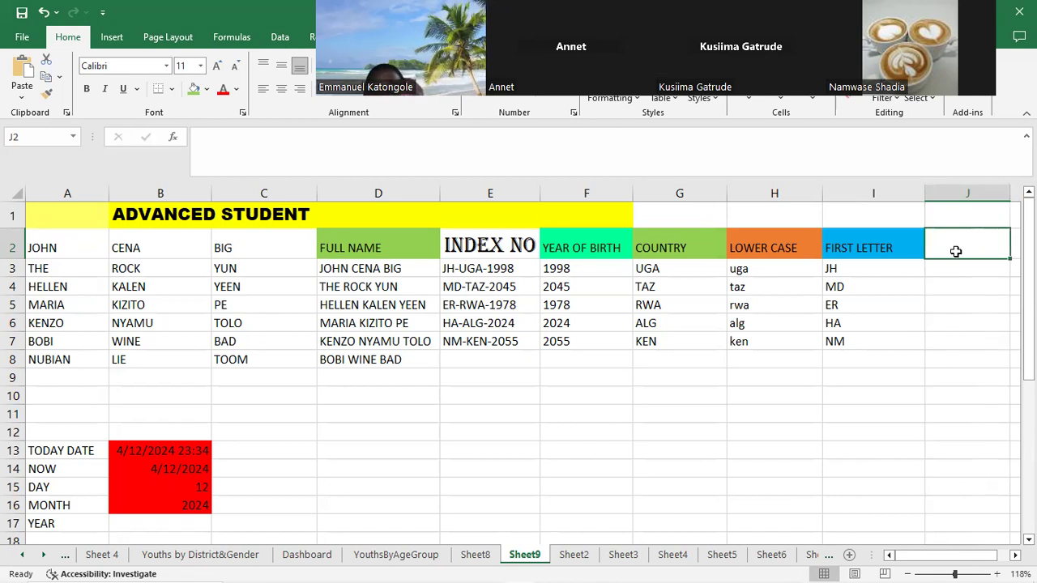
text(LOW)
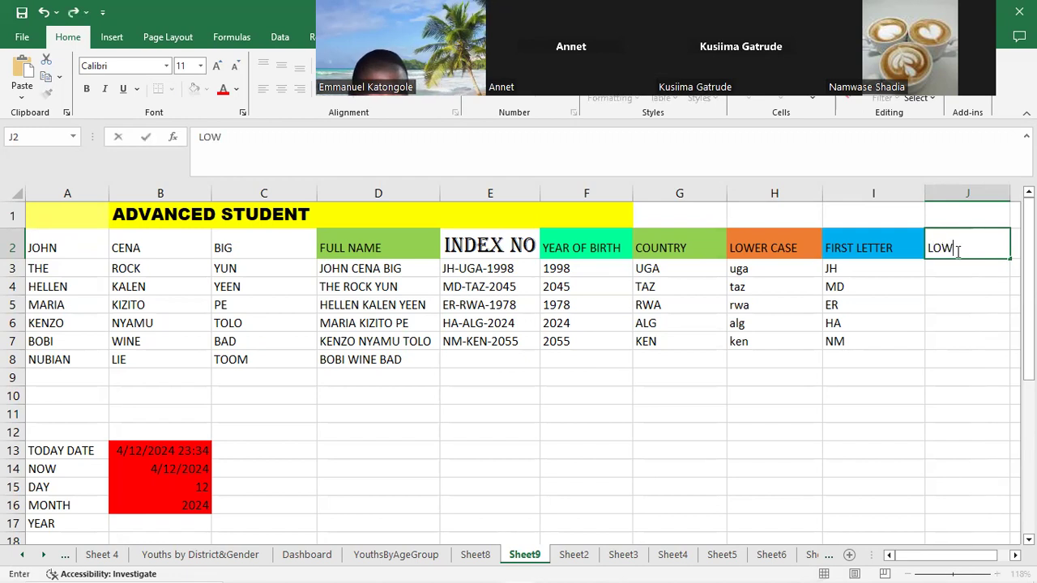
text(ER CASE)
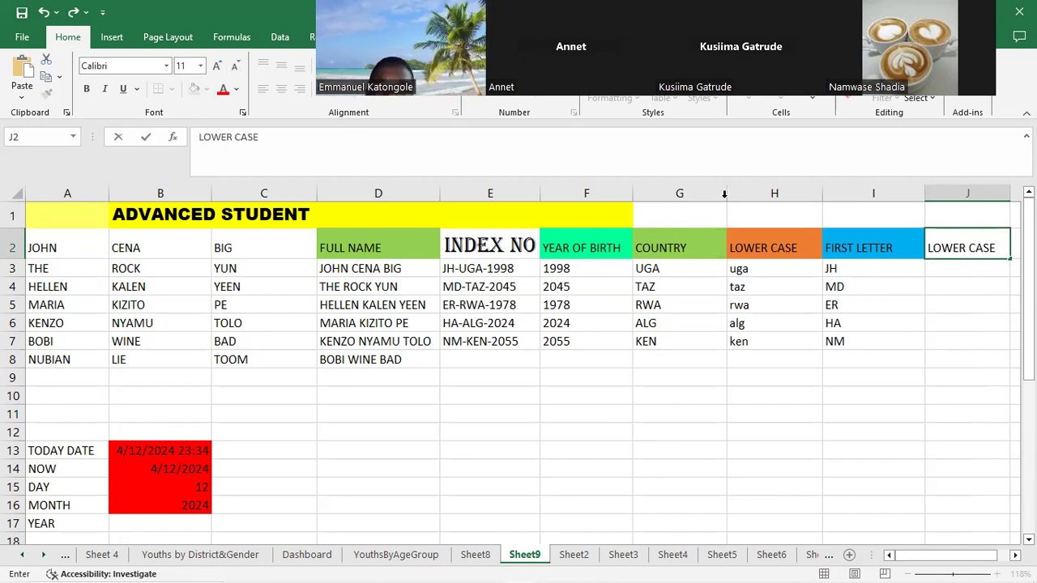
click(983, 285)
Step: Fill the new LOWER CASE heading cell J2 with the standard red colour
click(997, 244)
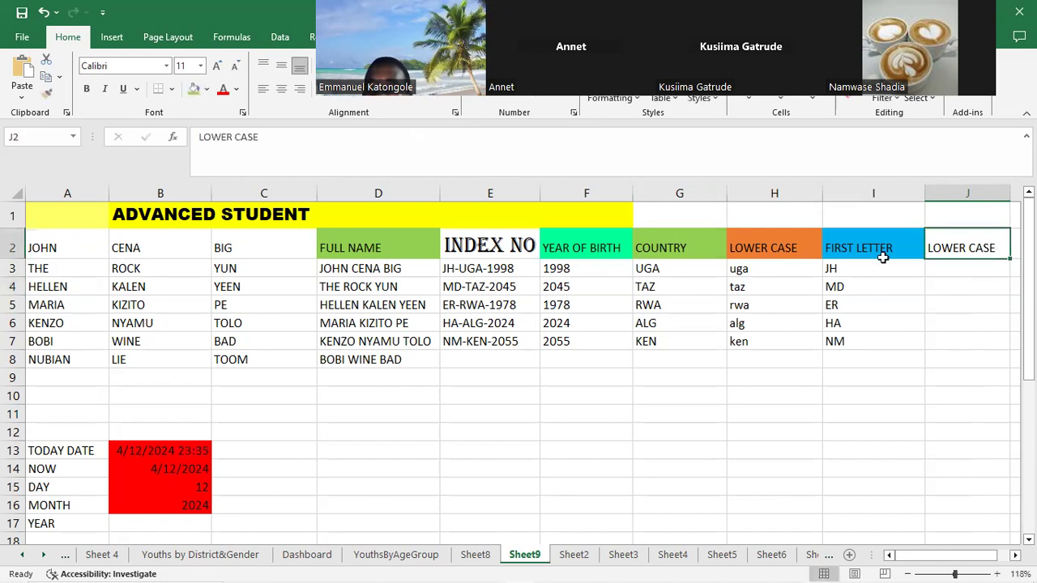
click(208, 89)
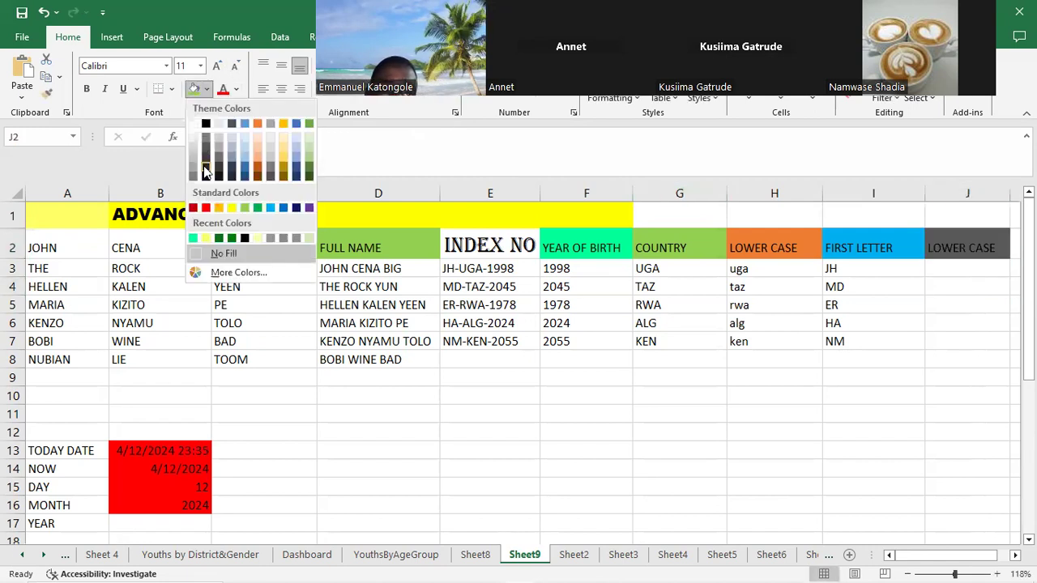
click(205, 208)
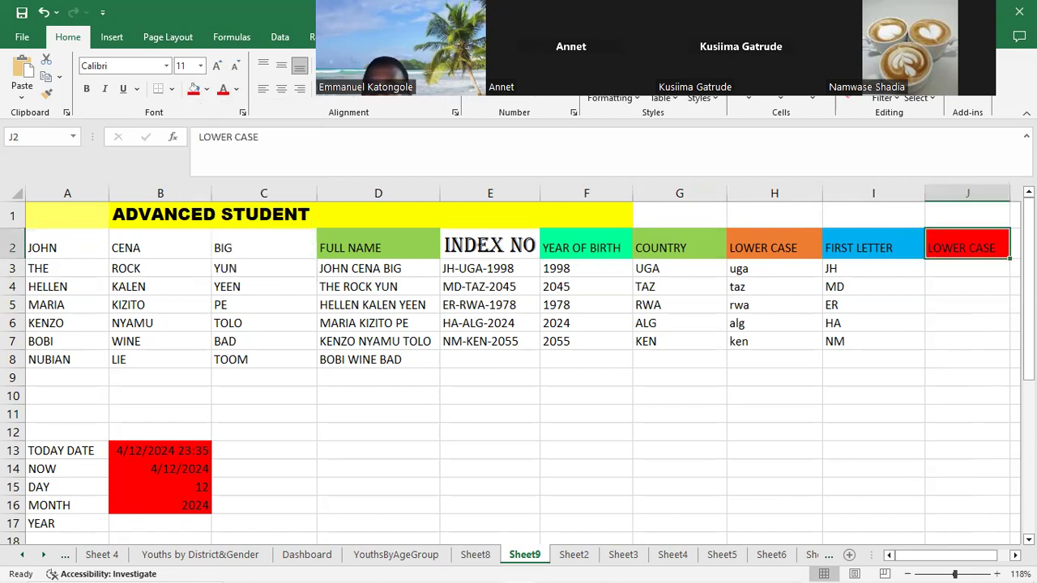
click(972, 354)
Step: Enter =LOWER(I3) in J3 to convert the extracted first letters to lowercase
click(952, 270)
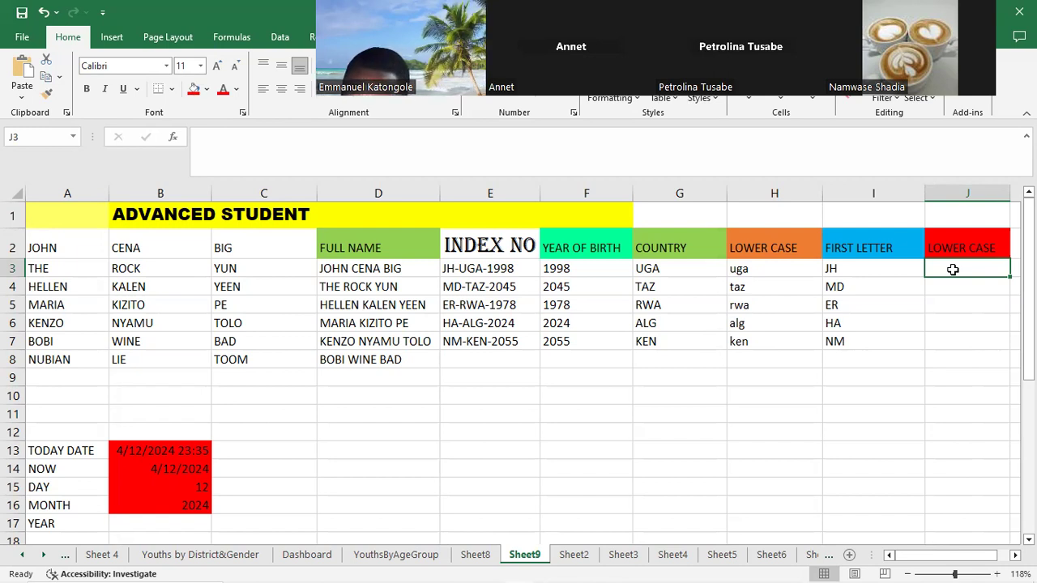
text(=)
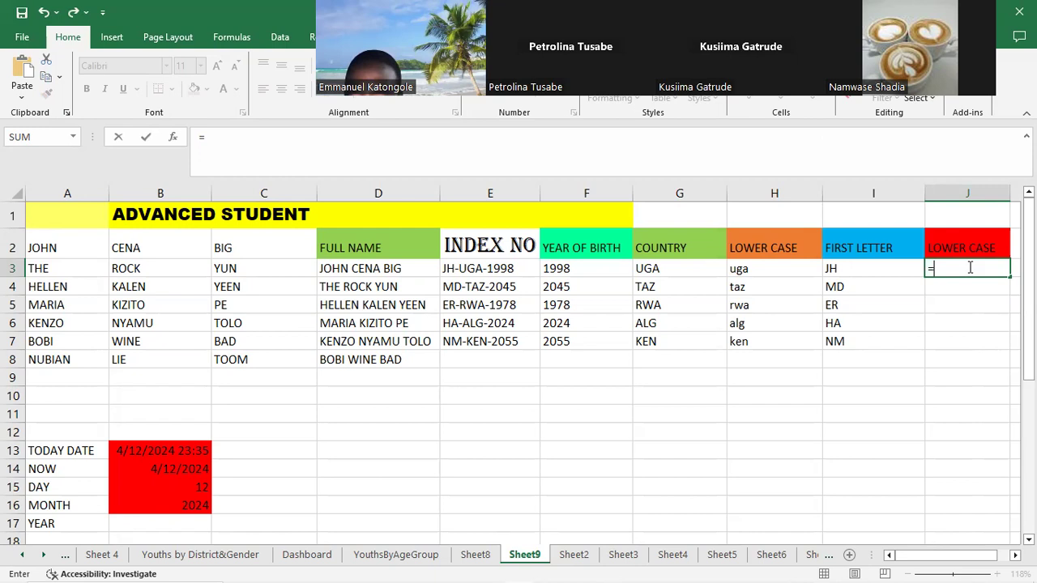
text(LOW)
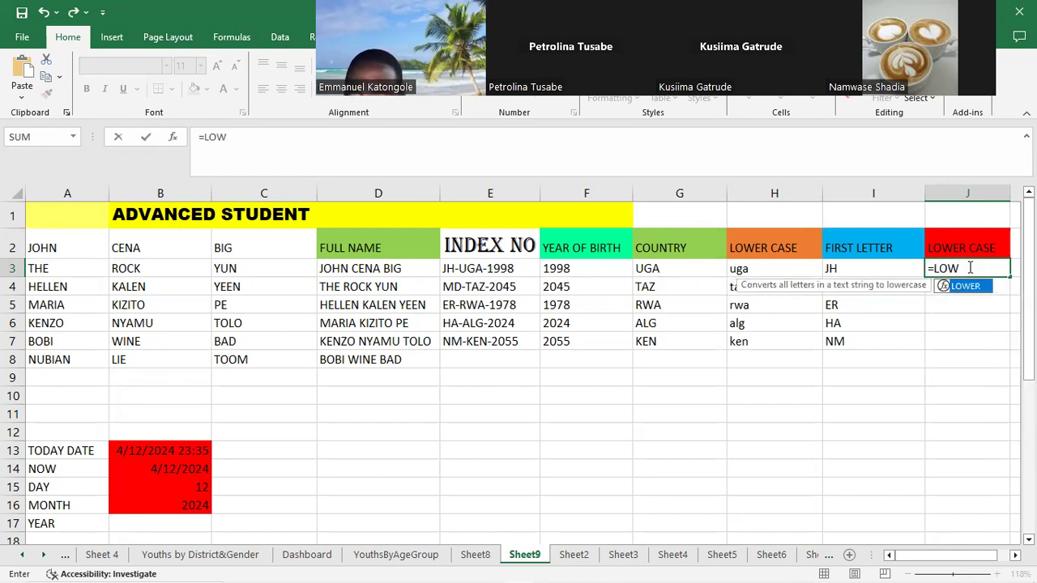
text(ER)
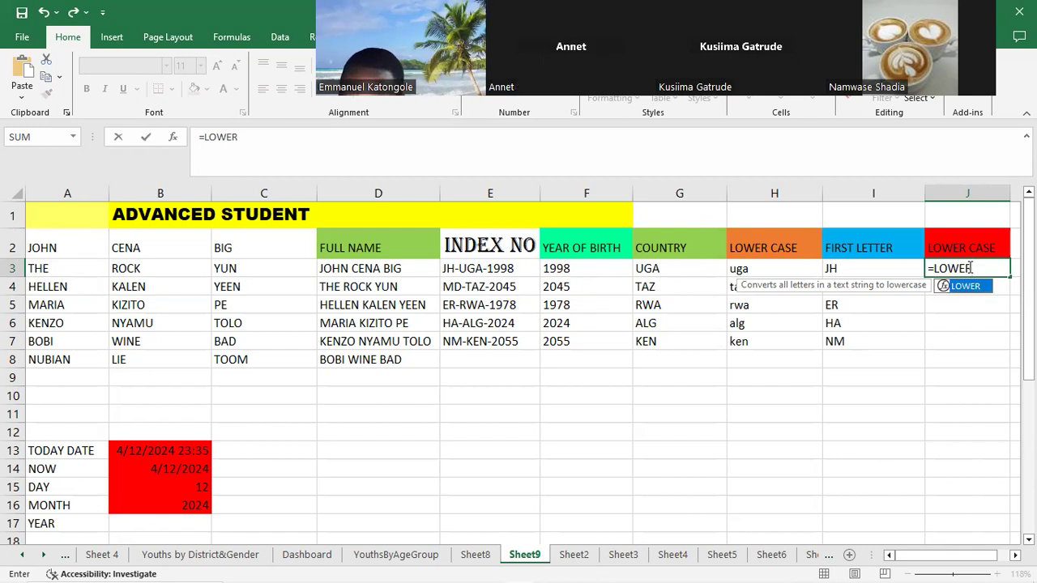
text(()
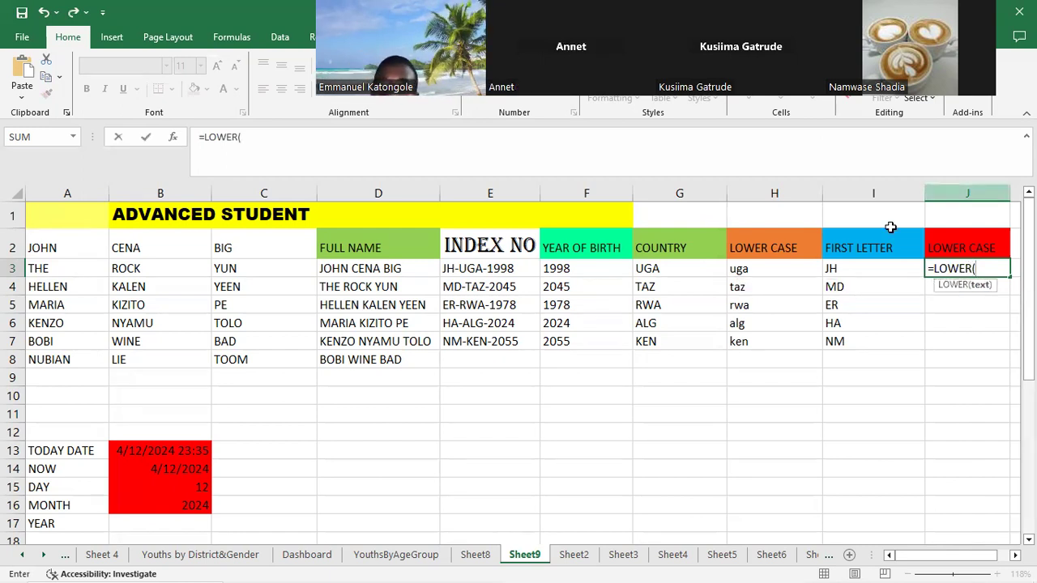
click(882, 269)
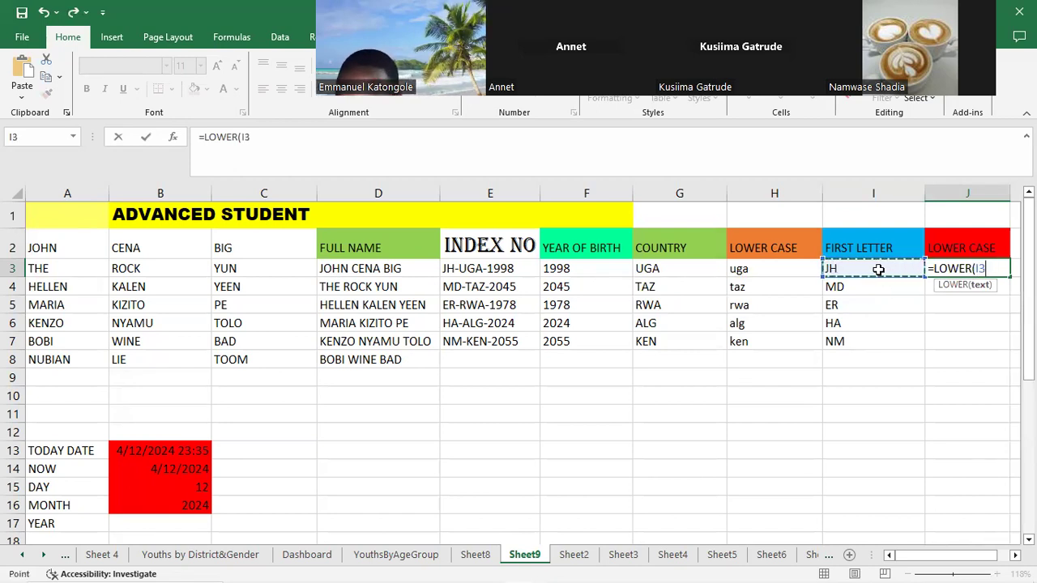
text())
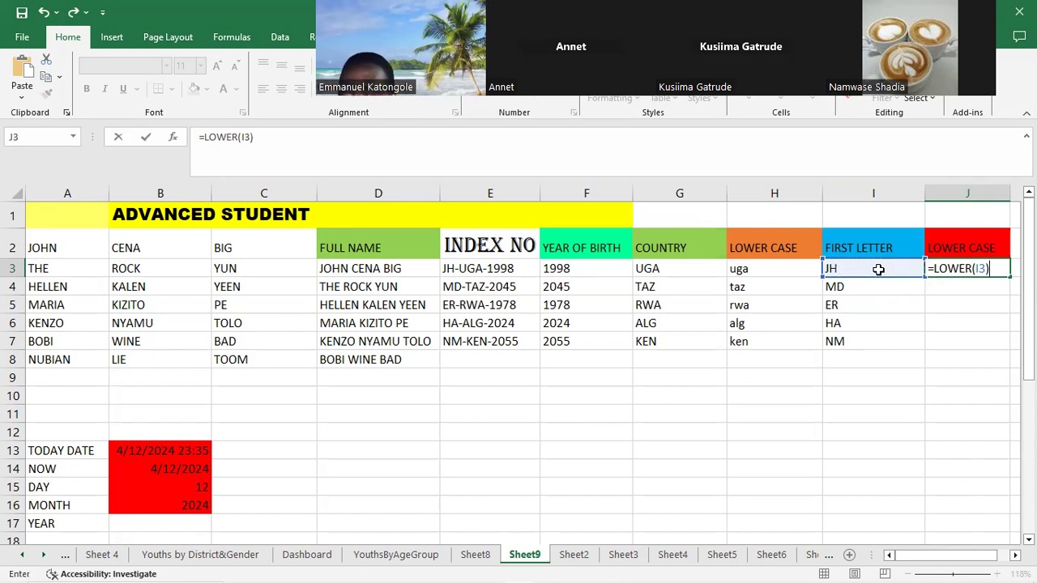
key(Return)
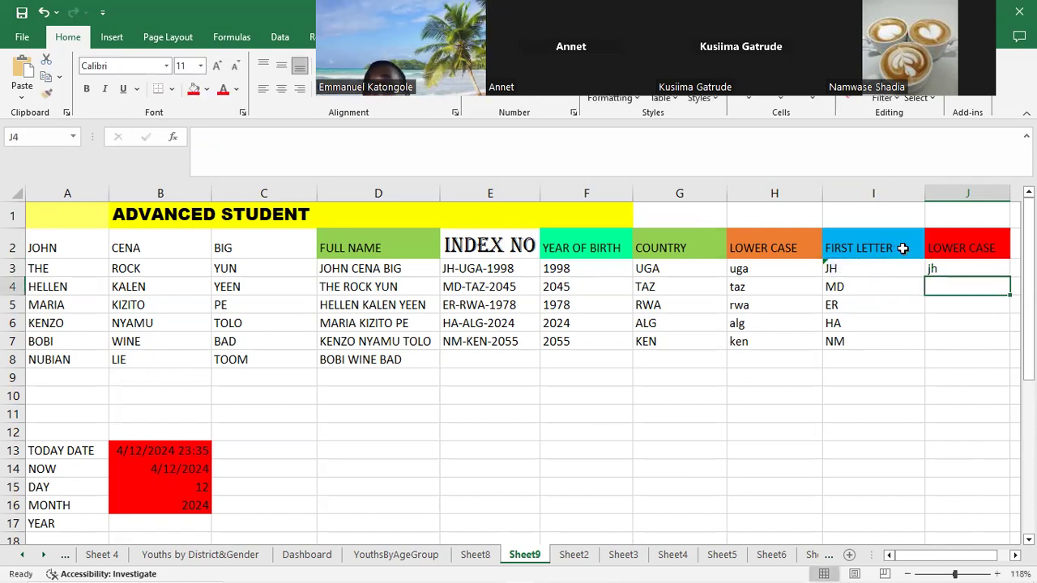
Step: Fill the LOWER formula from J3 down through J7
click(983, 270)
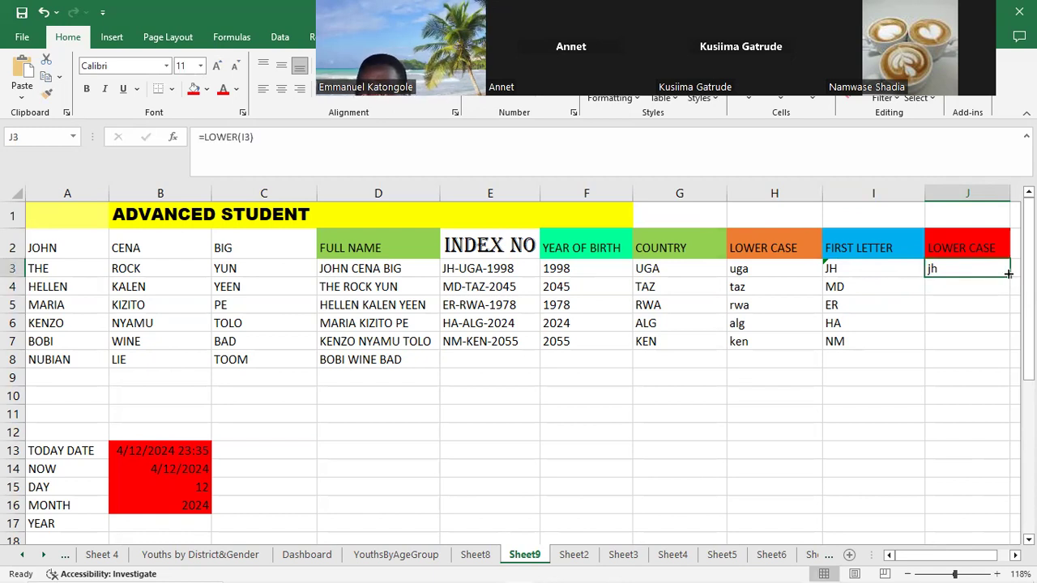
drag(1013, 275, 985, 343)
click(985, 344)
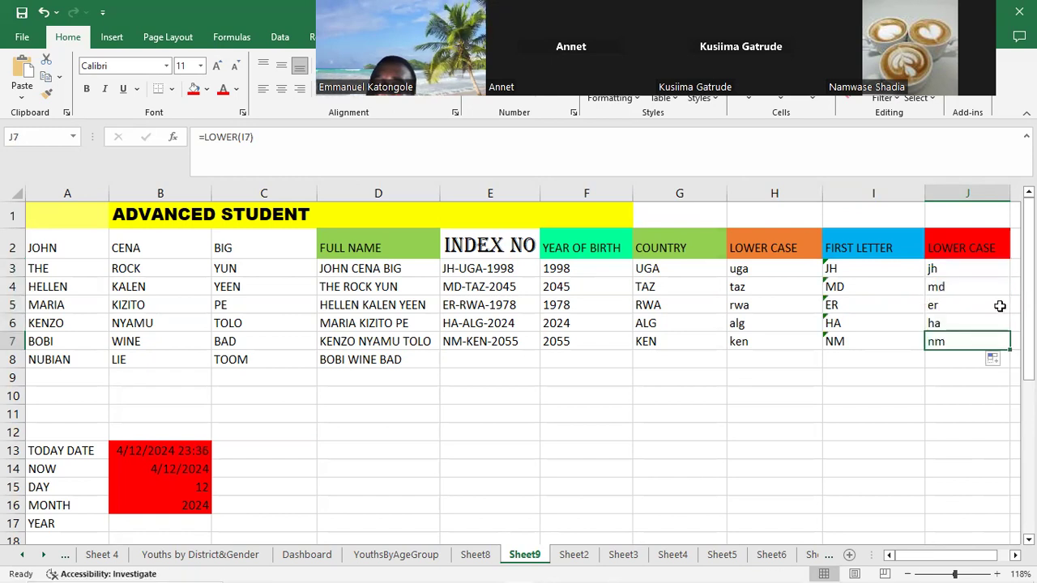
click(1007, 399)
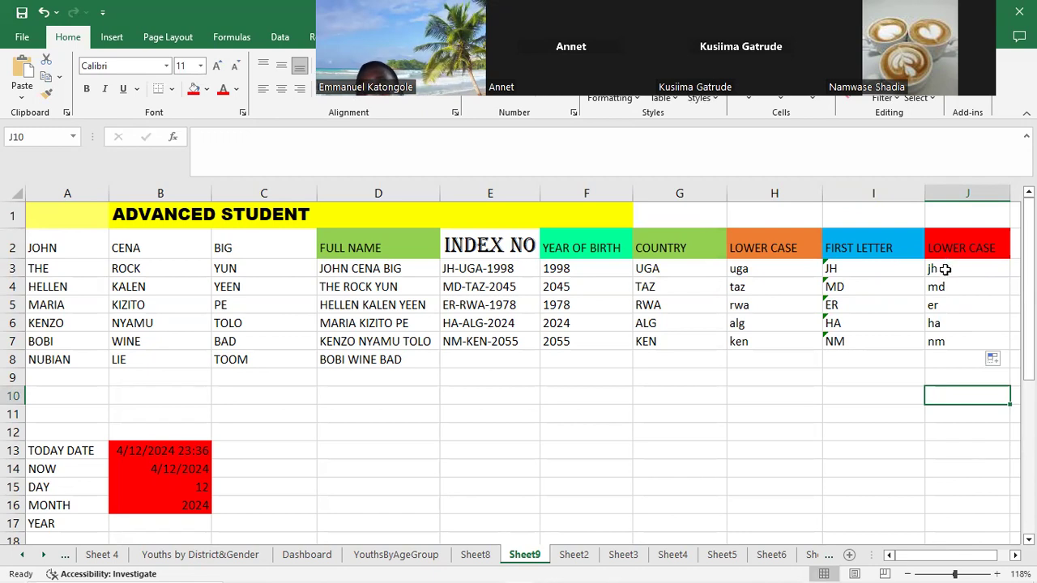
Step: Clear the LOWER formulas from J3 through J7
drag(945, 269, 938, 337)
right_click(938, 339)
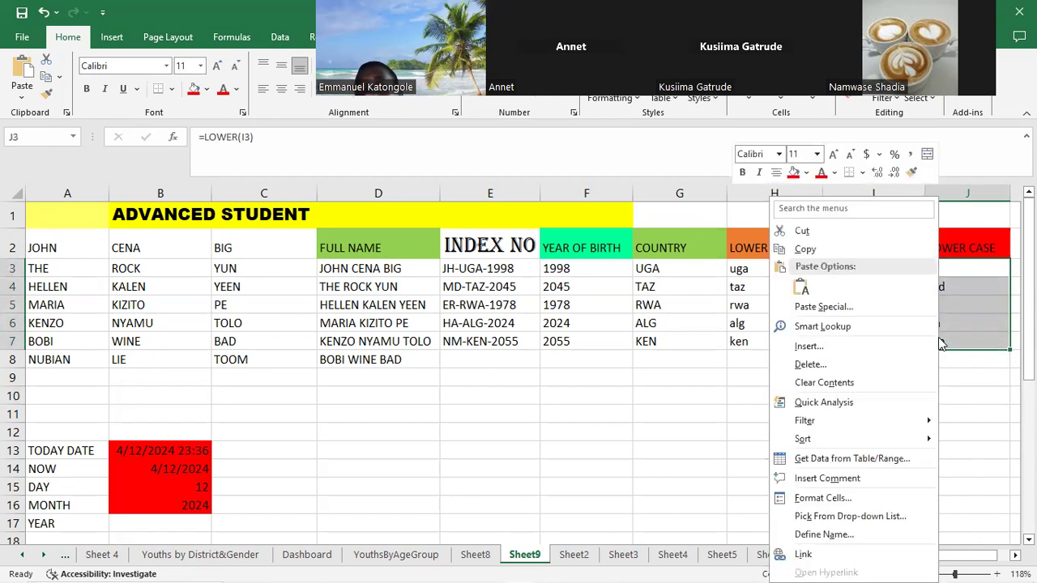
click(858, 384)
Step: Enter =LOWER(I3) in J3 to convert the first letters from I3 to lowercase
click(969, 265)
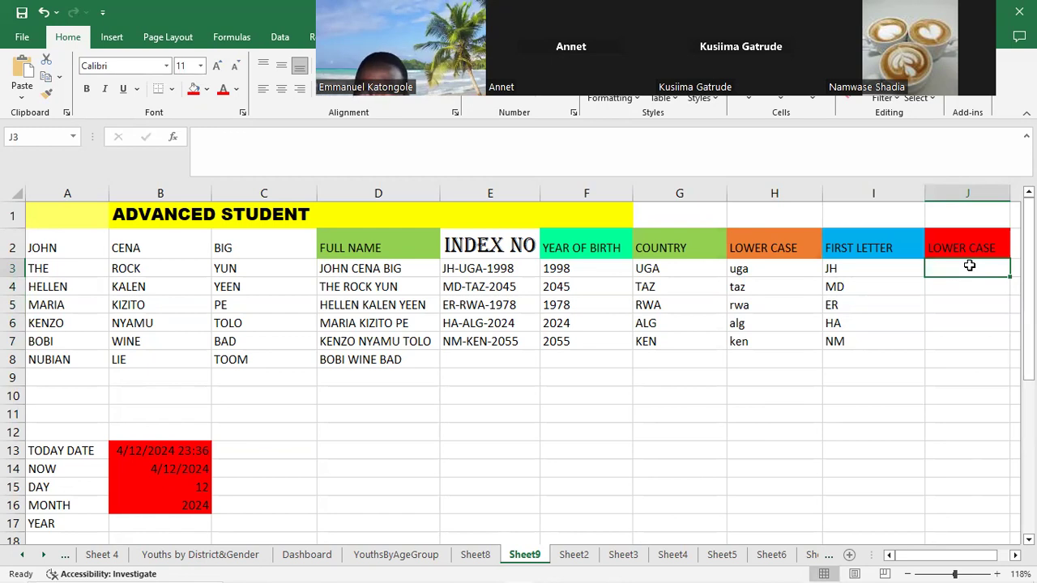
text(=)
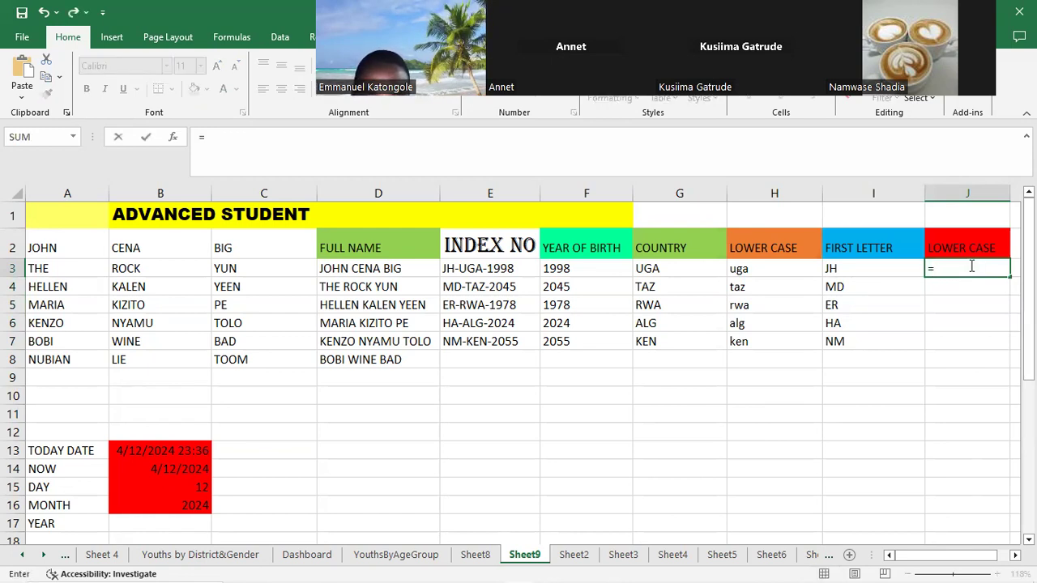
text(LOWER)
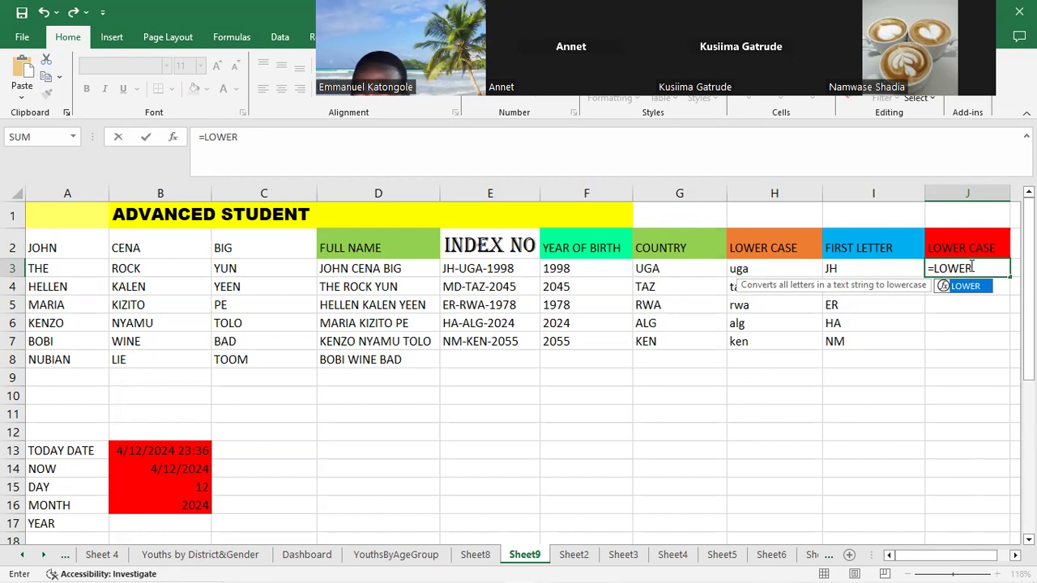
text(()
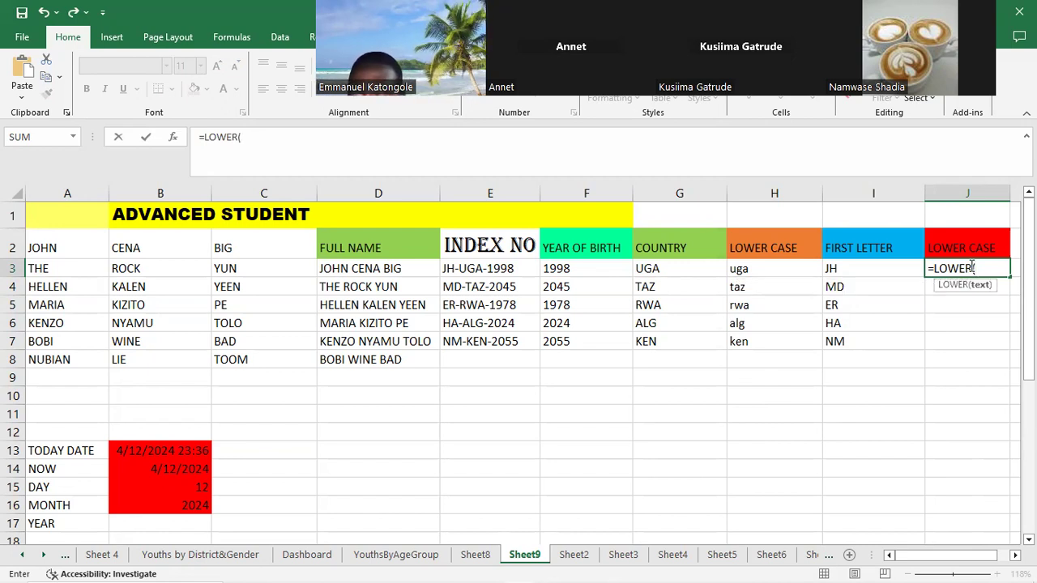
click(849, 268)
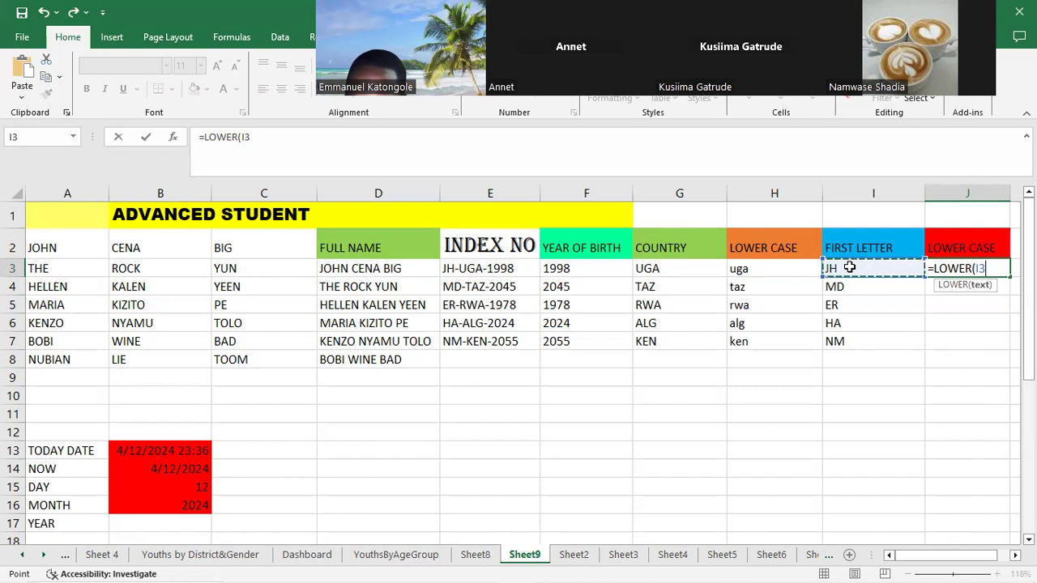
text())
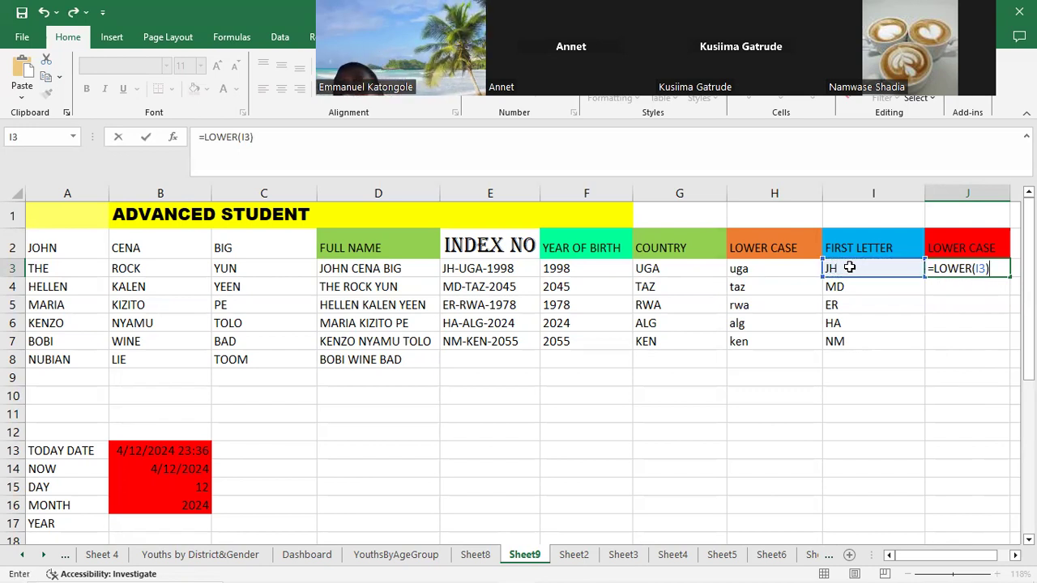
key(Return)
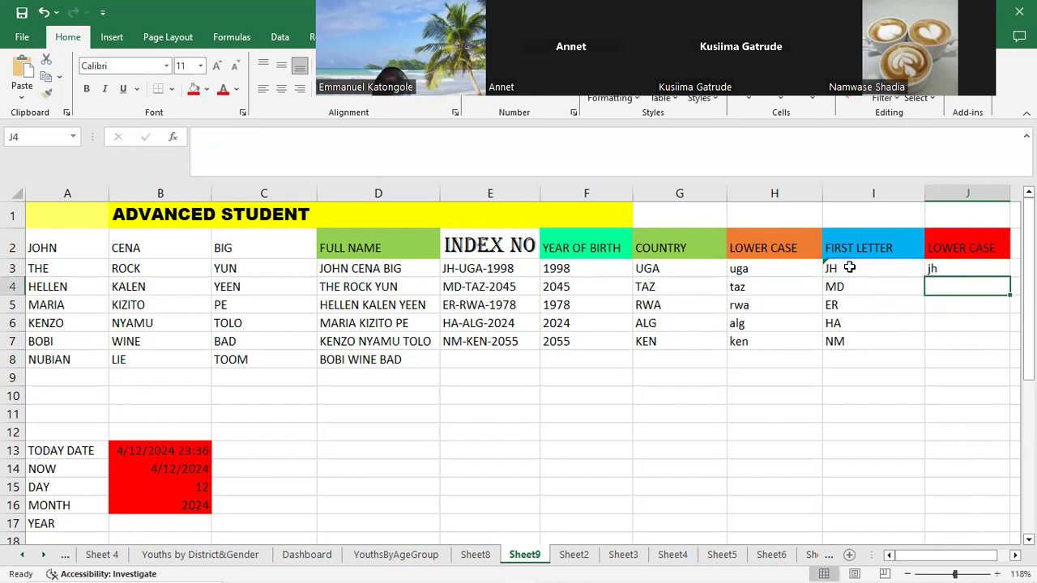
Step: Fill the formula in J3 down through J7 to convert the remaining first letters
click(972, 271)
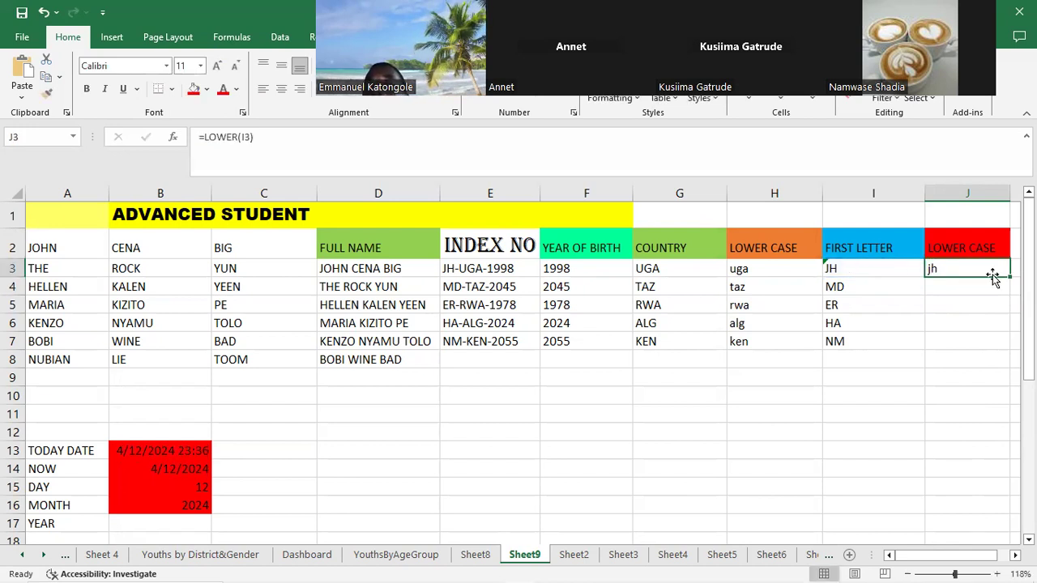
mouse_move(1011, 284)
mouse_down()
mouse_move(1000, 349)
mouse_move(1009, 333)
mouse_move(1002, 268)
mouse_move(1012, 324)
mouse_move(1002, 354)
mouse_up()
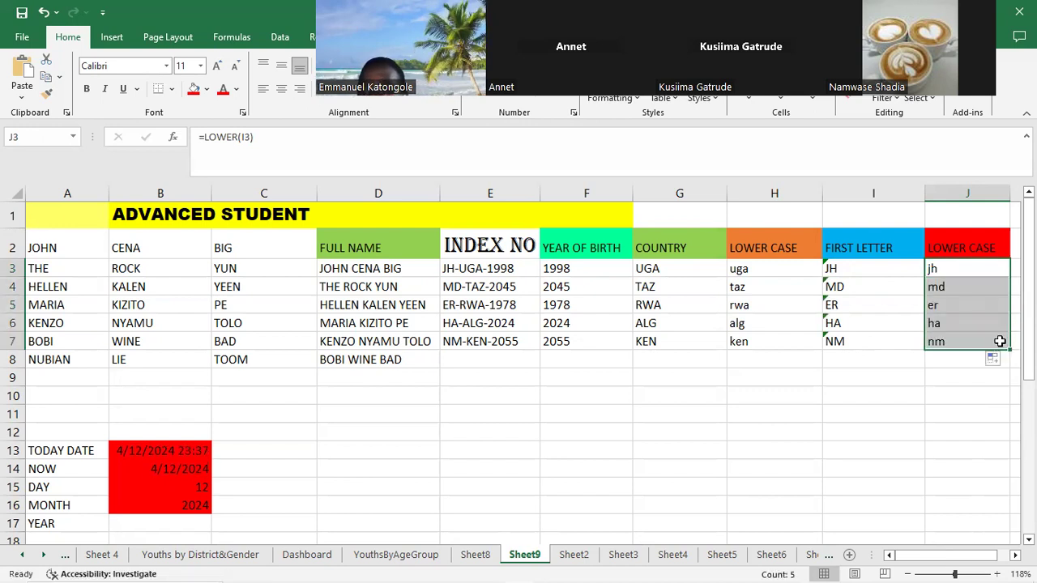
click(961, 372)
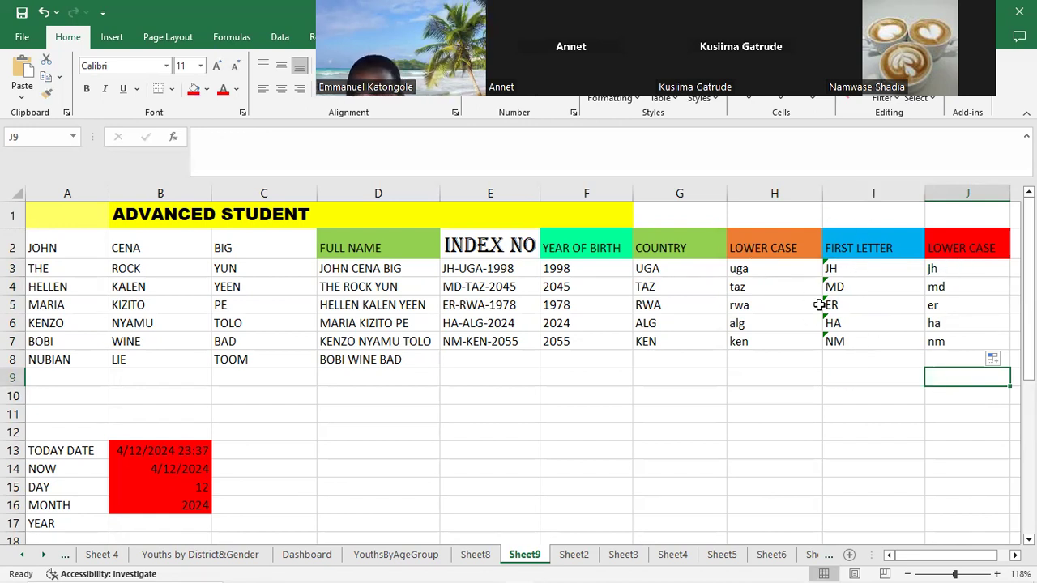
Step: Examine the FIRST LETTER column and the error-checking options offered for cell I3
click(859, 300)
drag(837, 265, 834, 322)
click(856, 370)
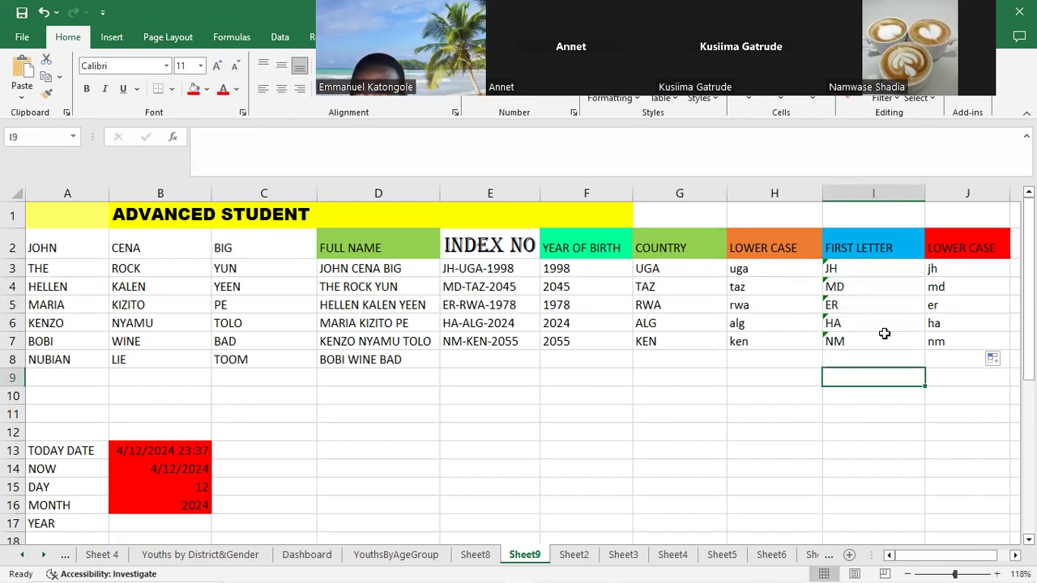
click(894, 265)
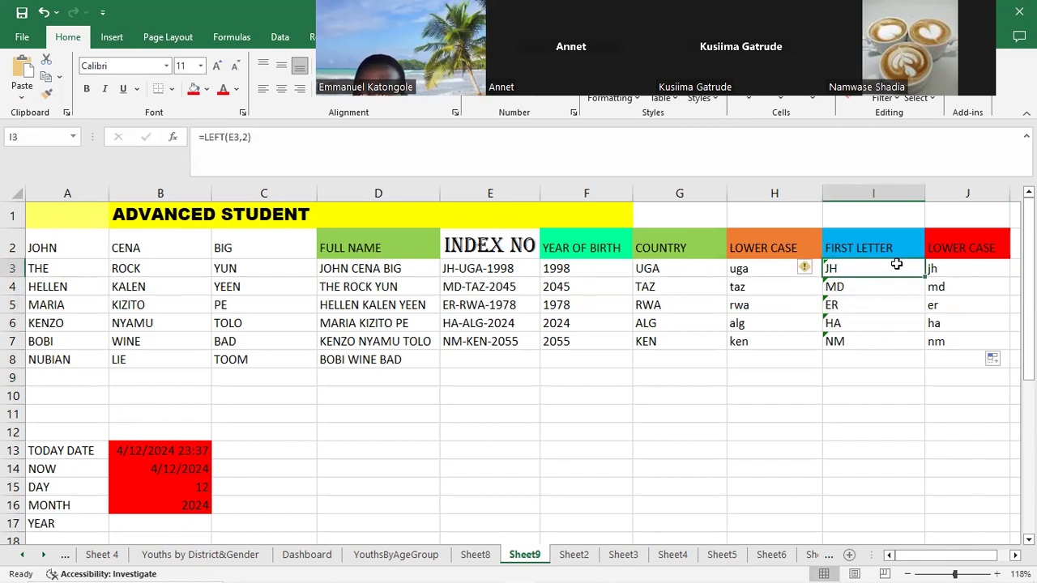
click(807, 270)
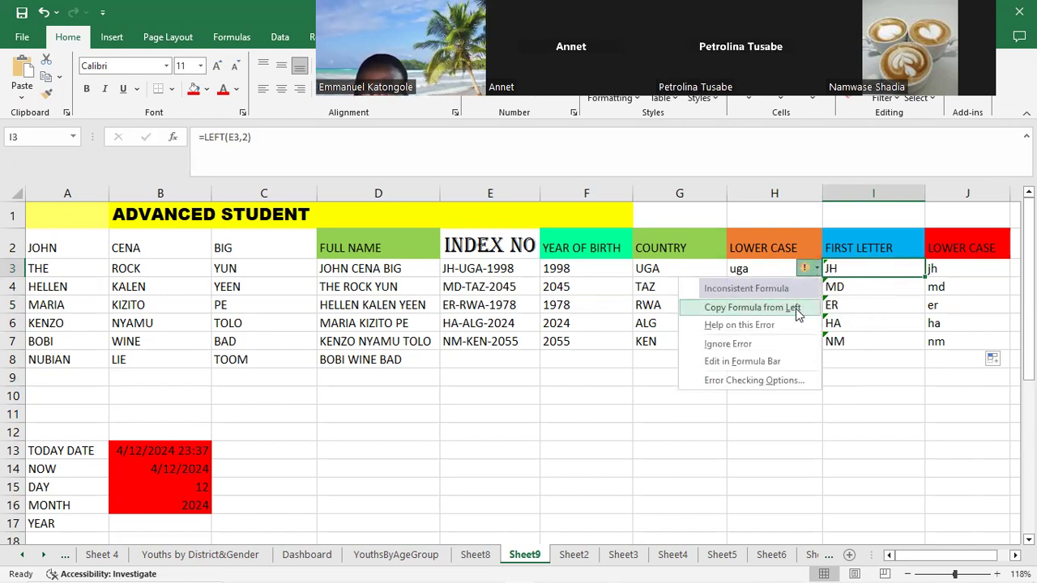
click(866, 415)
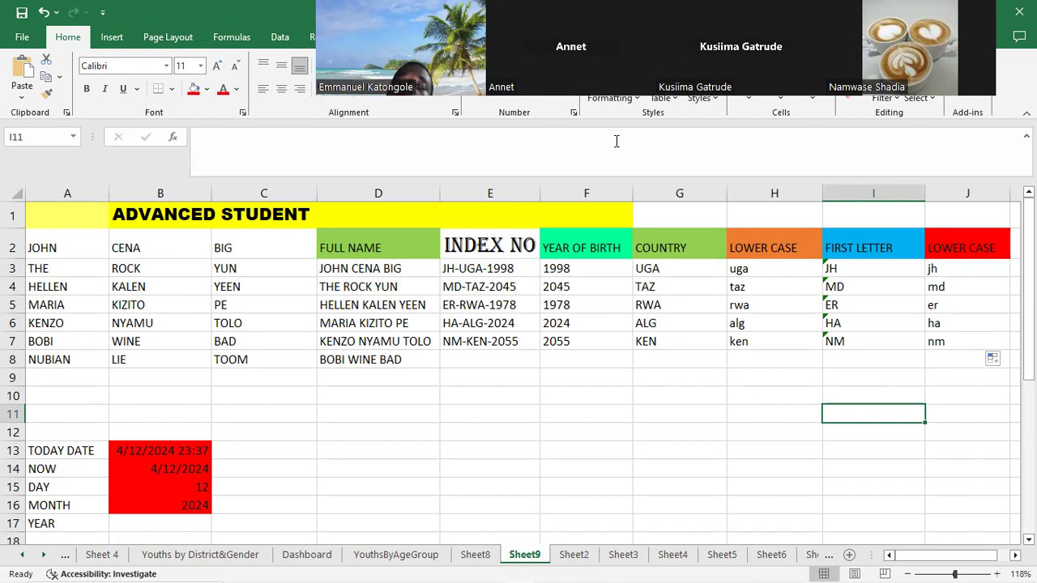
Step: Review the formulas in I3 and J3 and look over the data further down Sheet9
click(849, 269)
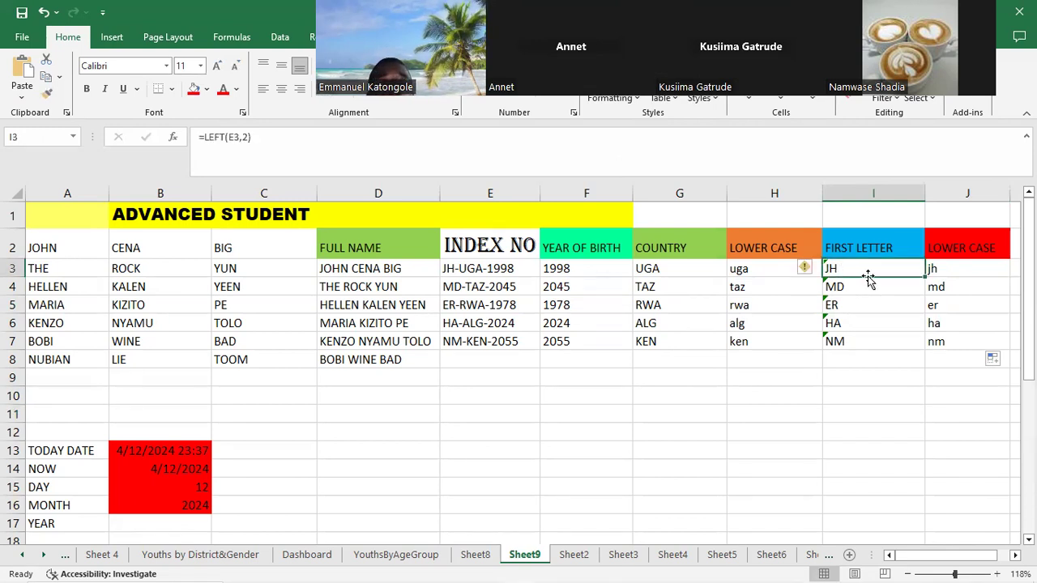
click(948, 280)
click(956, 271)
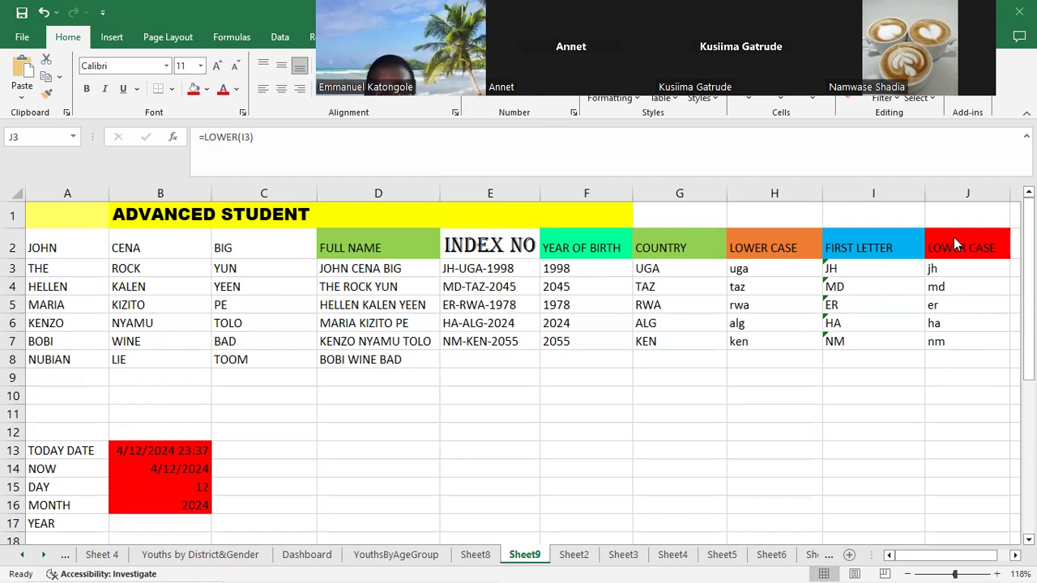
click(729, 167)
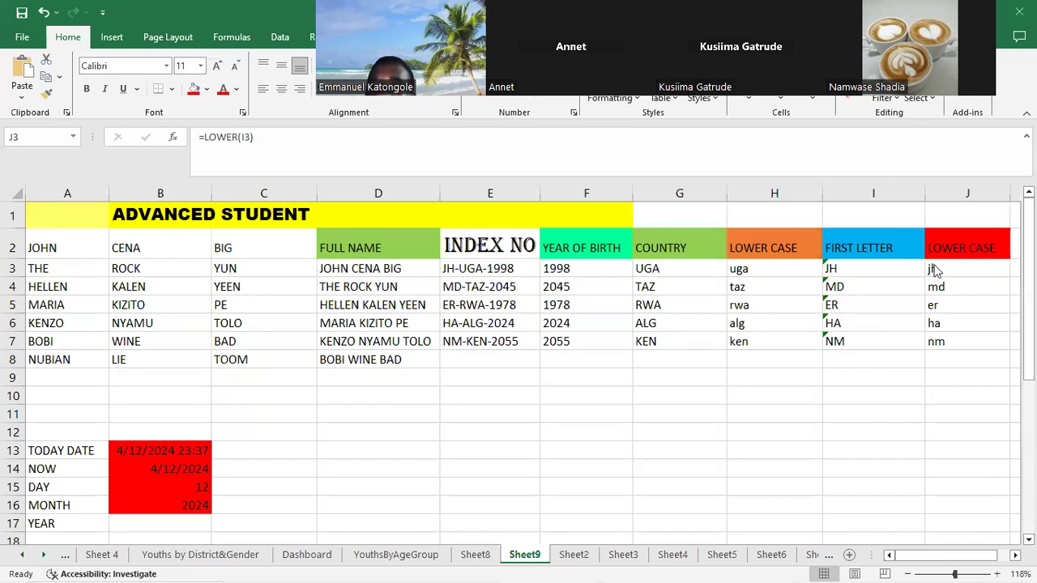
scroll(954, 267, down, 2)
scroll(954, 268, up, 2)
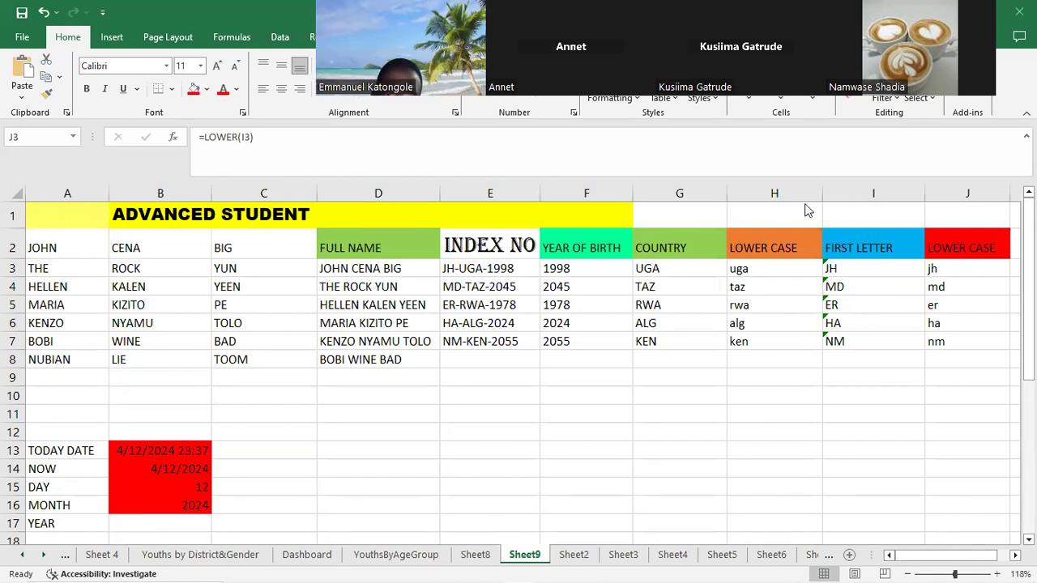
scroll(392, 417, down, 1)
scroll(388, 418, down, 4)
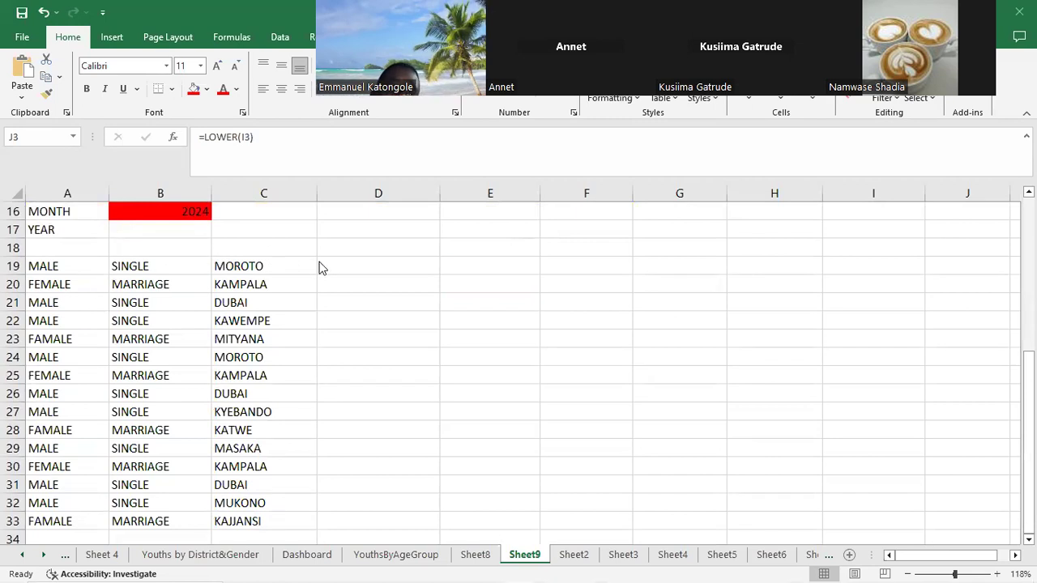
scroll(341, 265, up, 5)
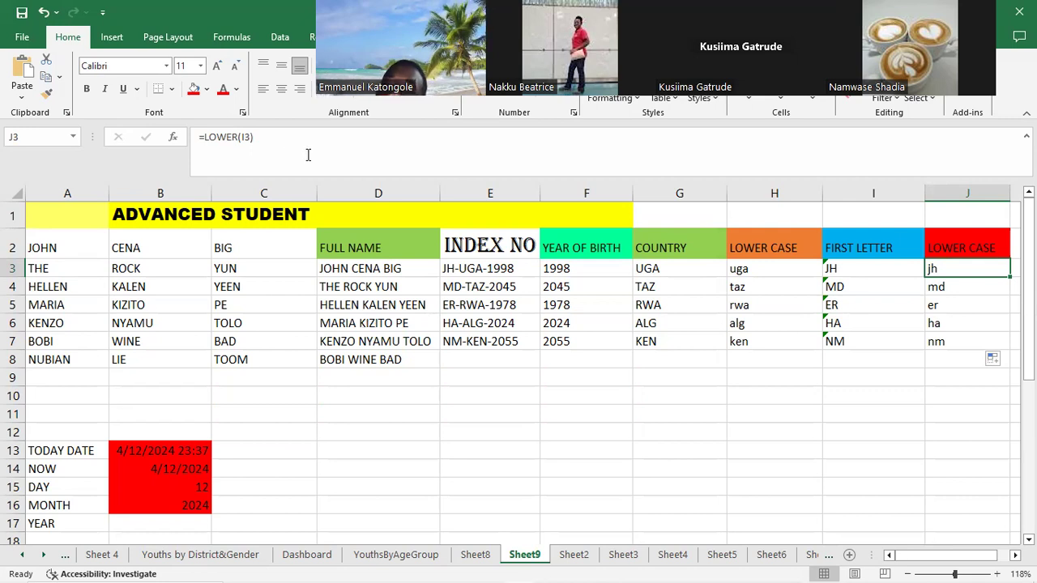
Step: Ignore the inconsistent formula error flagged on cell I3
click(830, 268)
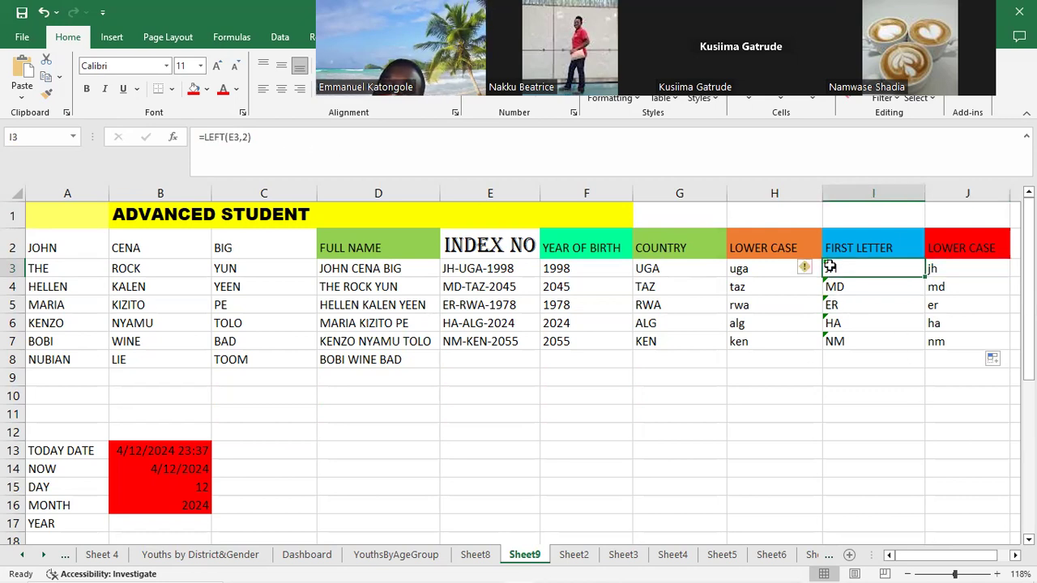
click(806, 267)
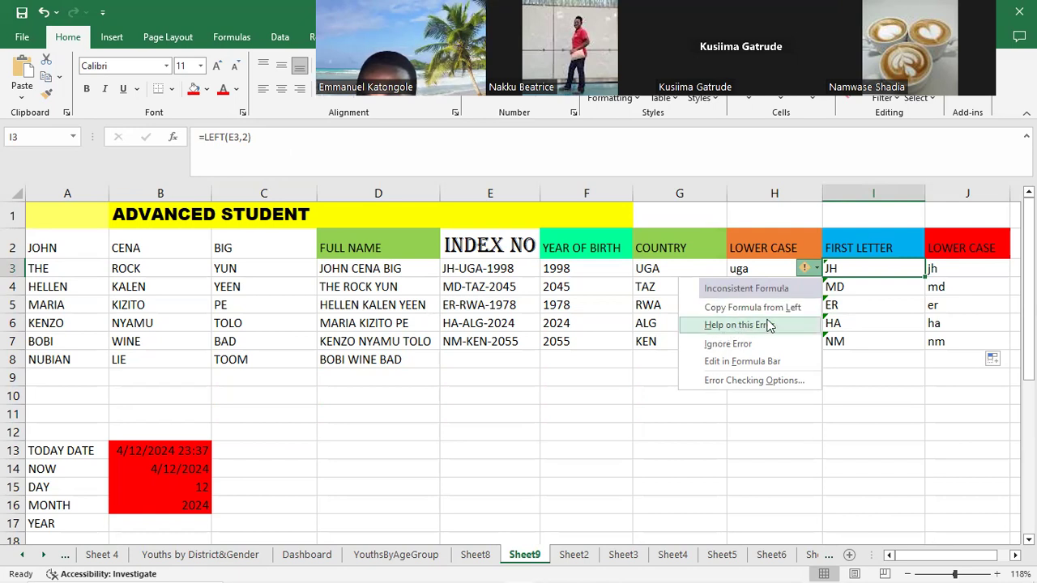
click(727, 343)
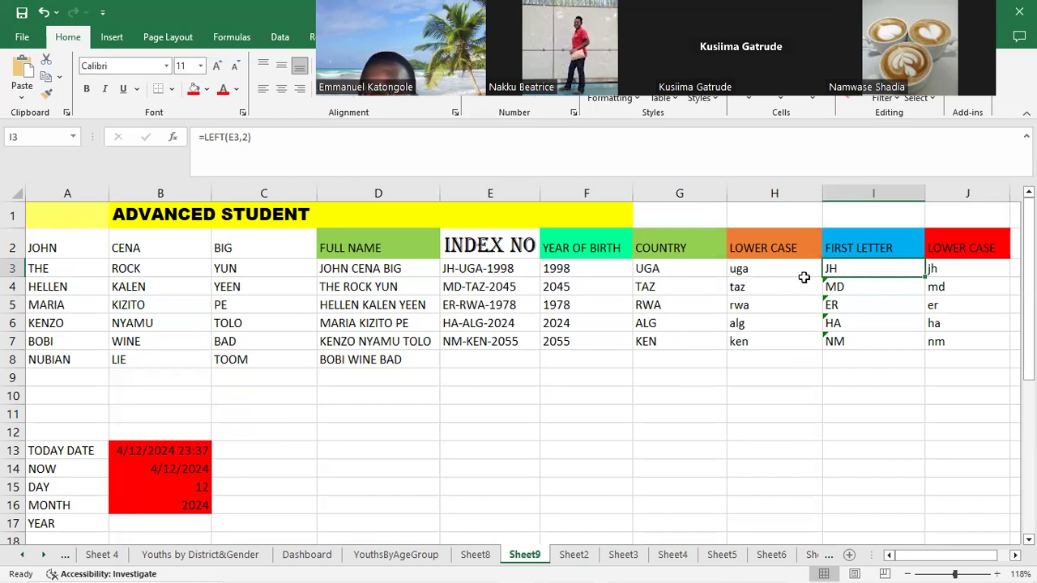
drag(828, 270, 834, 341)
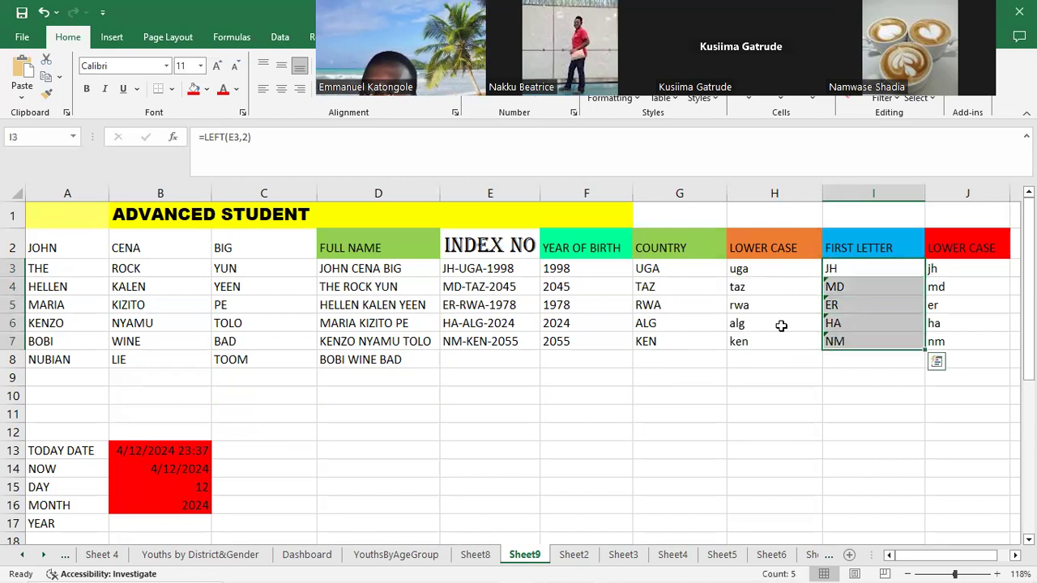
click(936, 363)
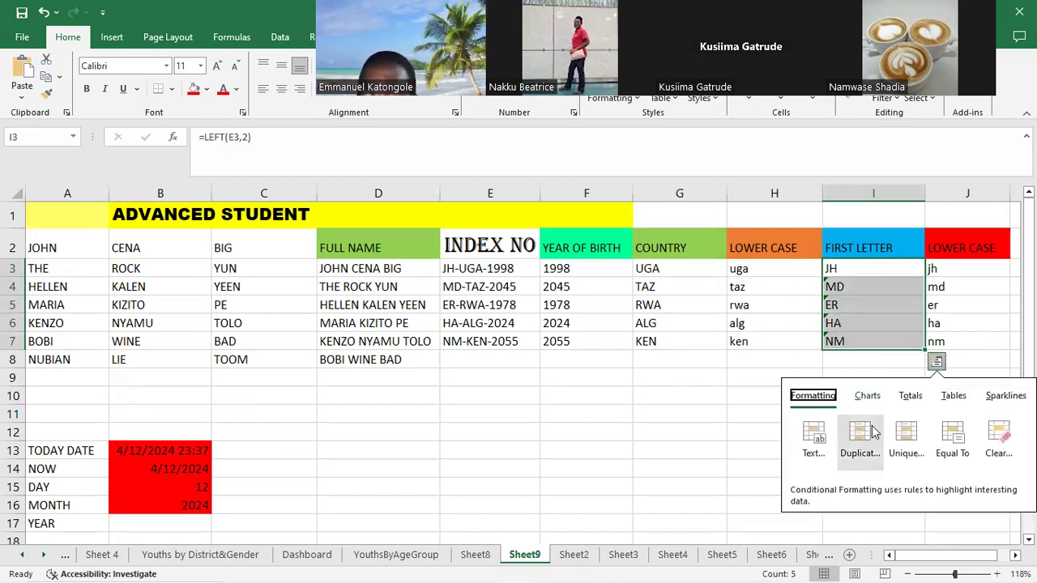
click(751, 399)
drag(877, 270, 872, 345)
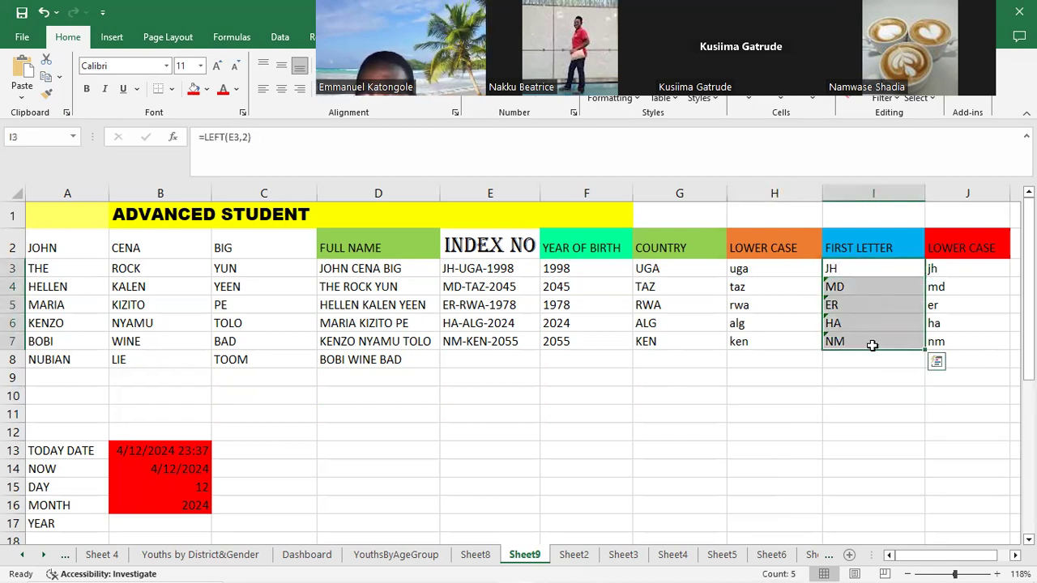
click(939, 375)
Step: Open the help on the inconsistent formula error flagged on cell I5
click(831, 254)
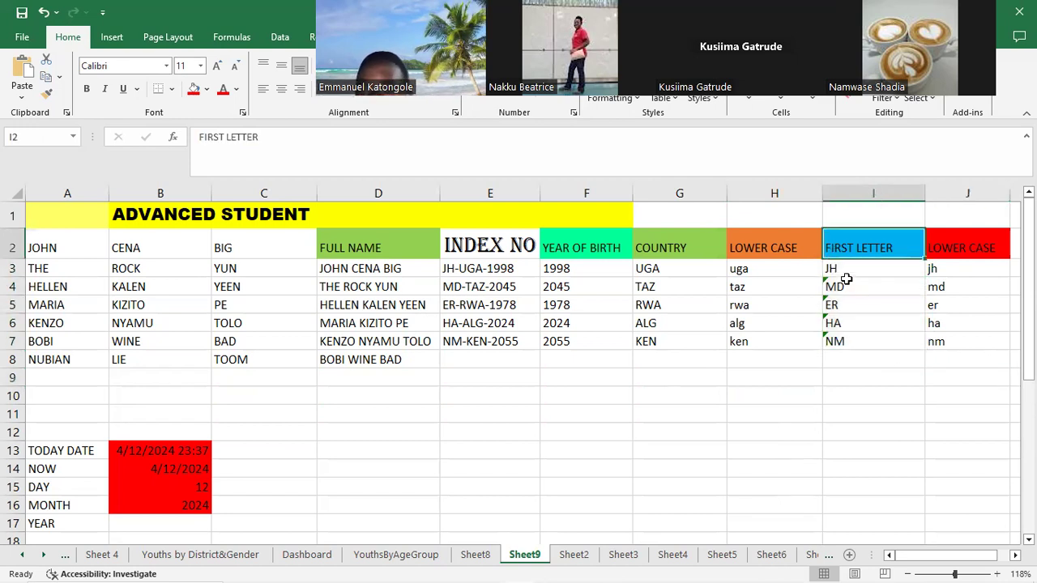
click(843, 284)
click(816, 287)
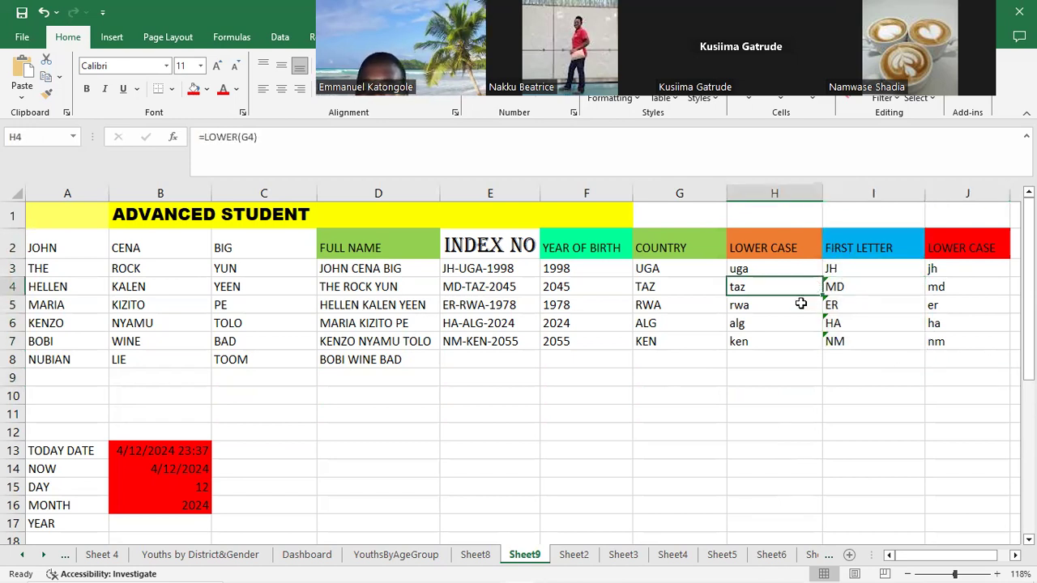
click(832, 302)
click(807, 304)
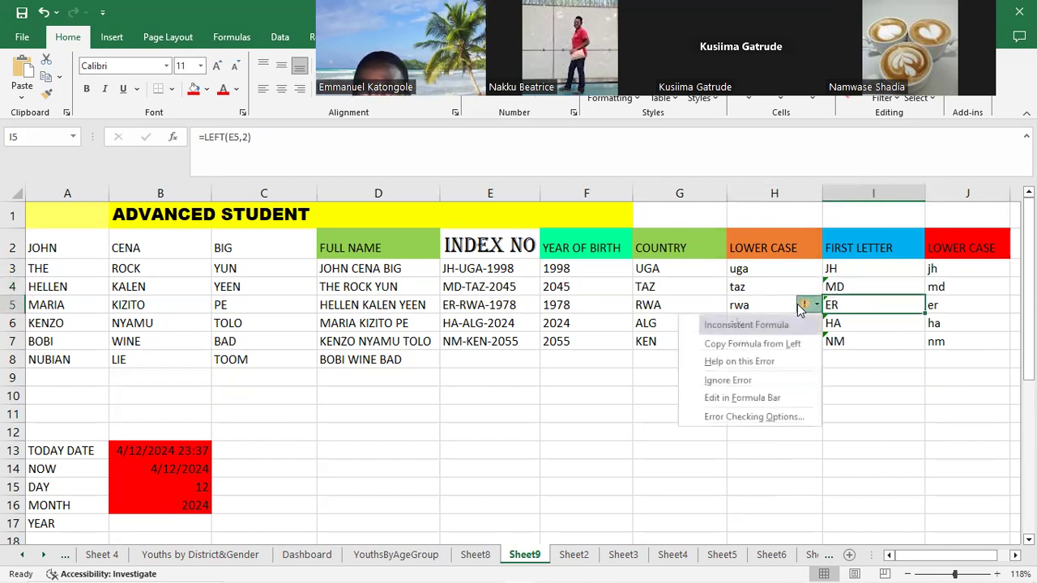
click(757, 362)
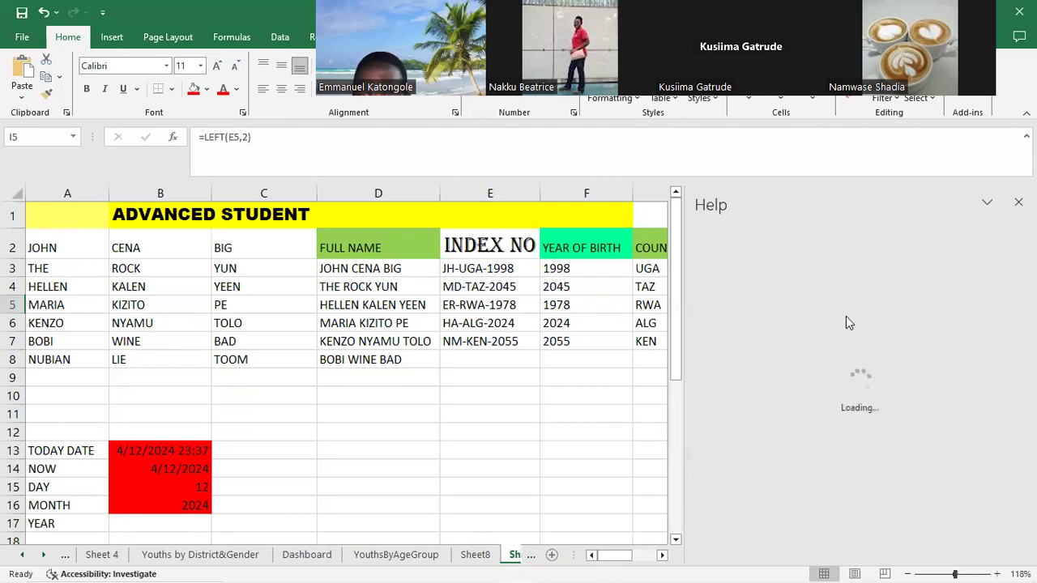